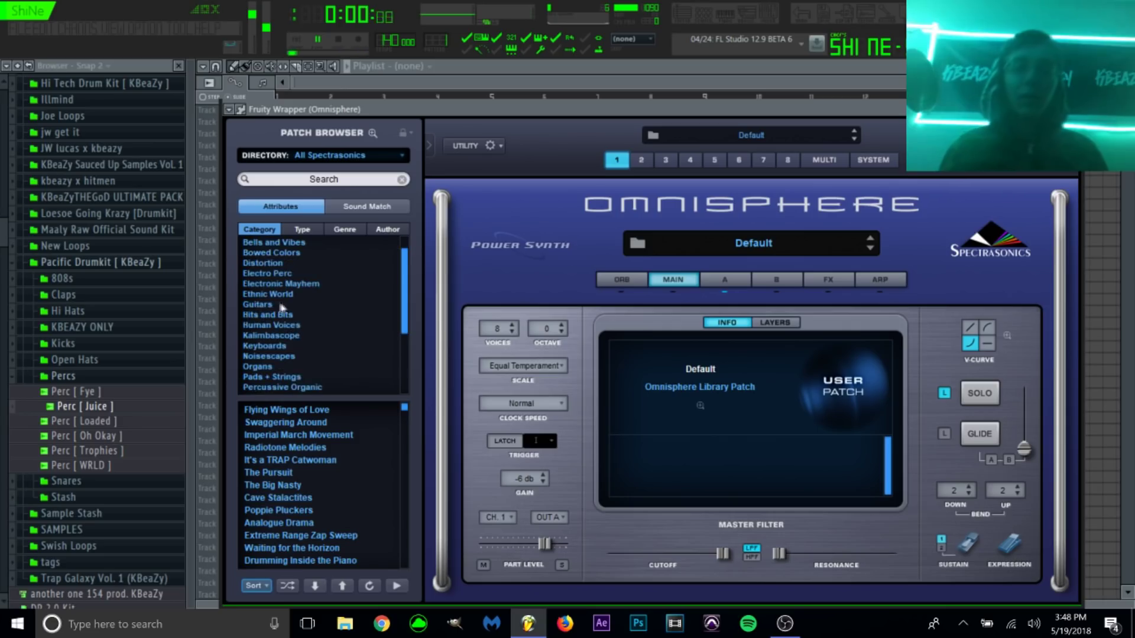
Filter the Omnisphere patches to the Keyboards category, stop playback and open the Omnisphere channel's piano roll.
click(277, 347)
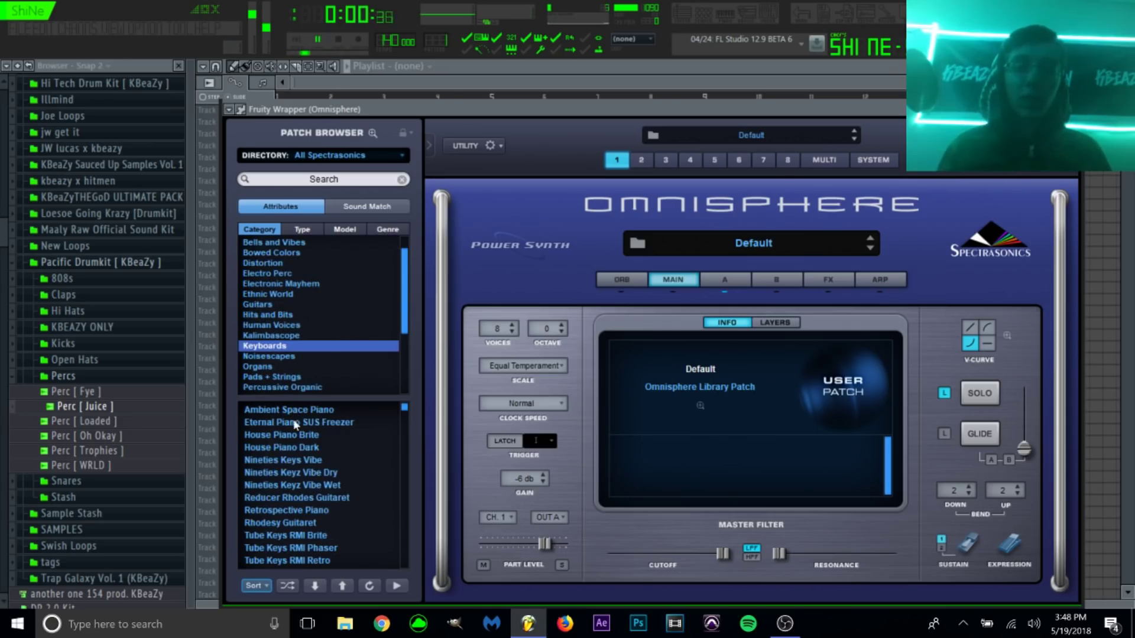
click(726, 15)
drag(402, 82, 804, 191)
key(space)
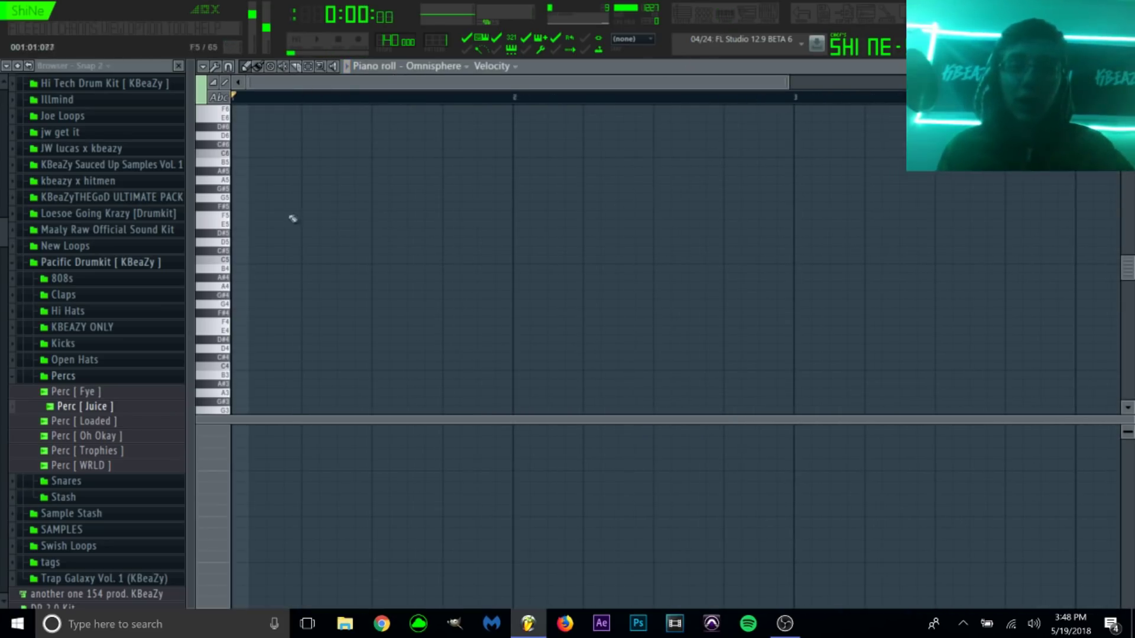
Stack one-beat C minor scale notes from C5 up to C6 at the start of bar 1.
click(254, 162)
right_click(252, 161)
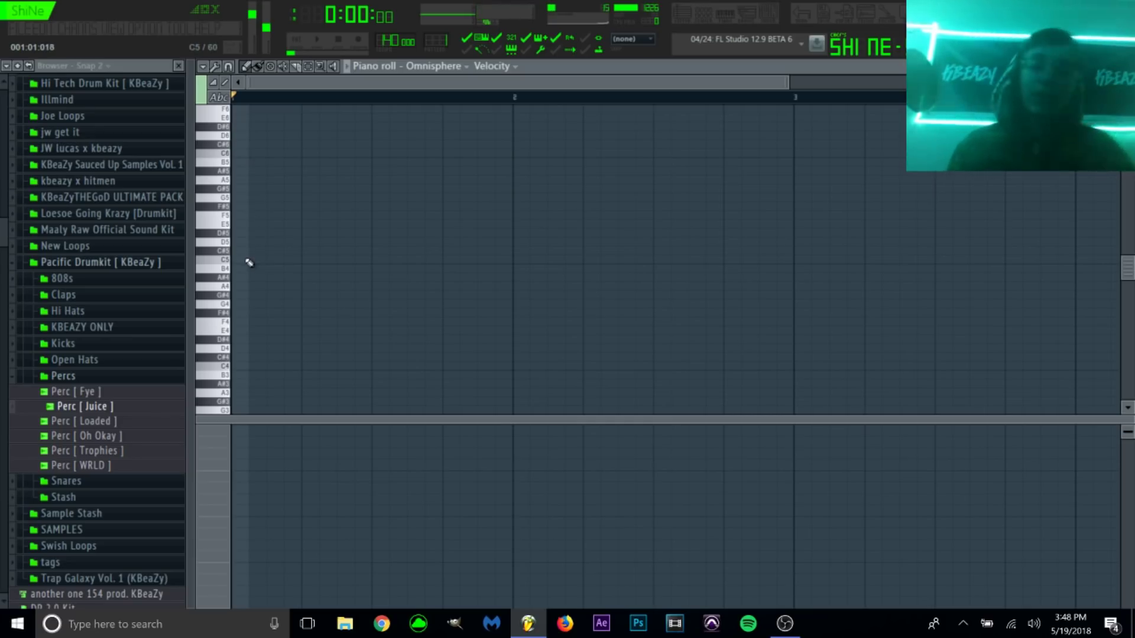
click(247, 260)
click(237, 241)
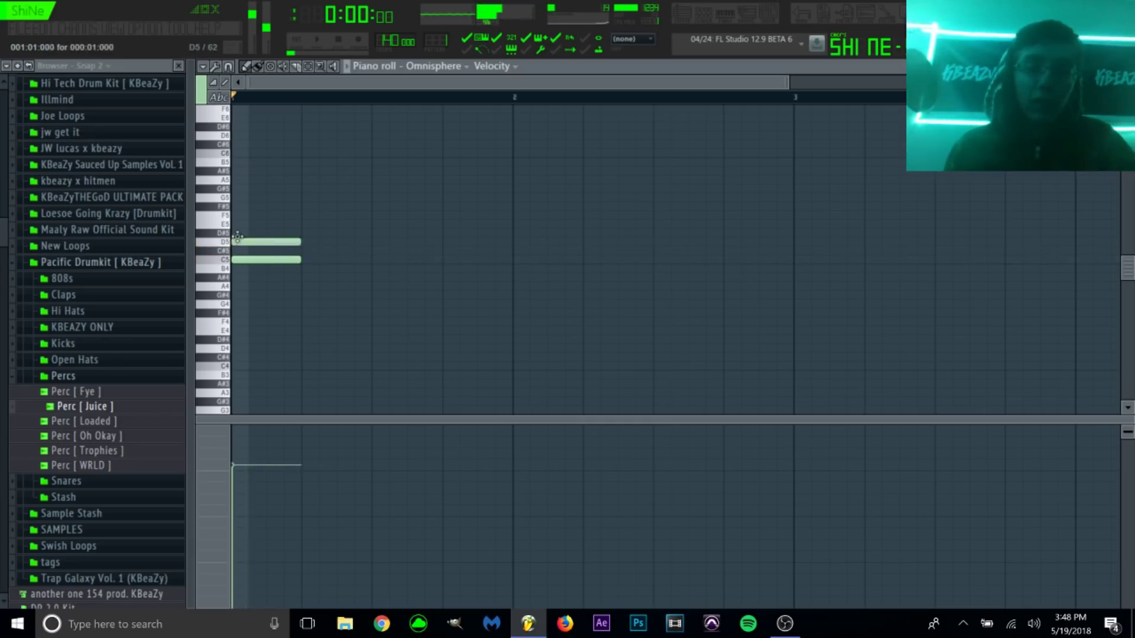
click(232, 233)
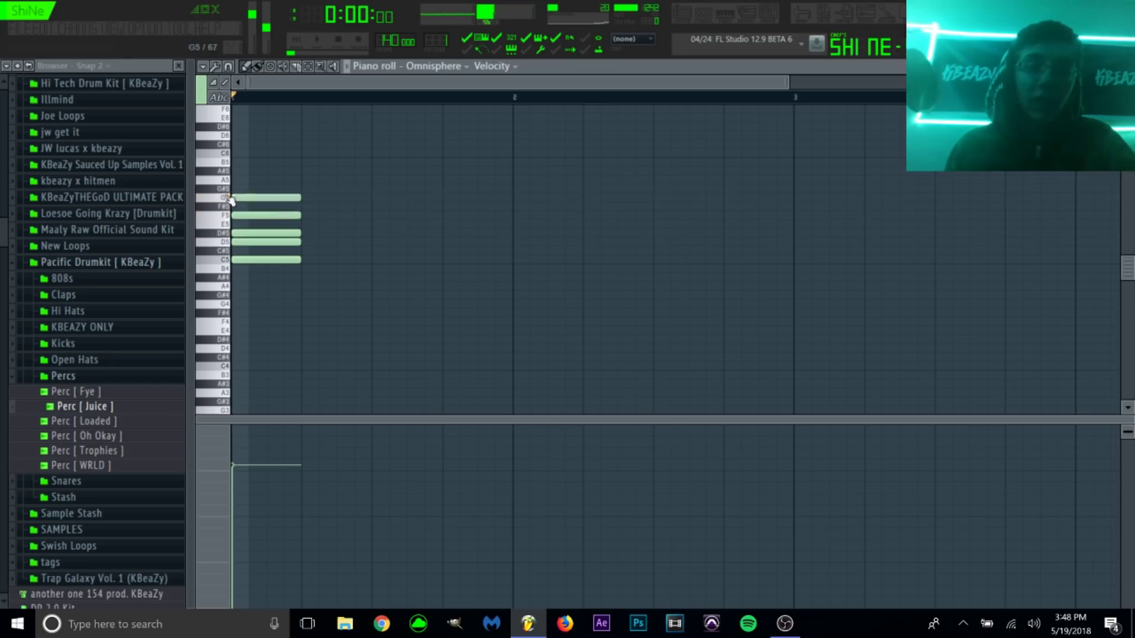
click(231, 162)
drag(223, 175, 233, 171)
click(239, 153)
Erase the stacked notes above C5 and place D5, D#5, F5, G5, G#5 and A#5 on successive beats across bars 1 and 2.
drag(336, 255, 247, 154)
right_click(248, 153)
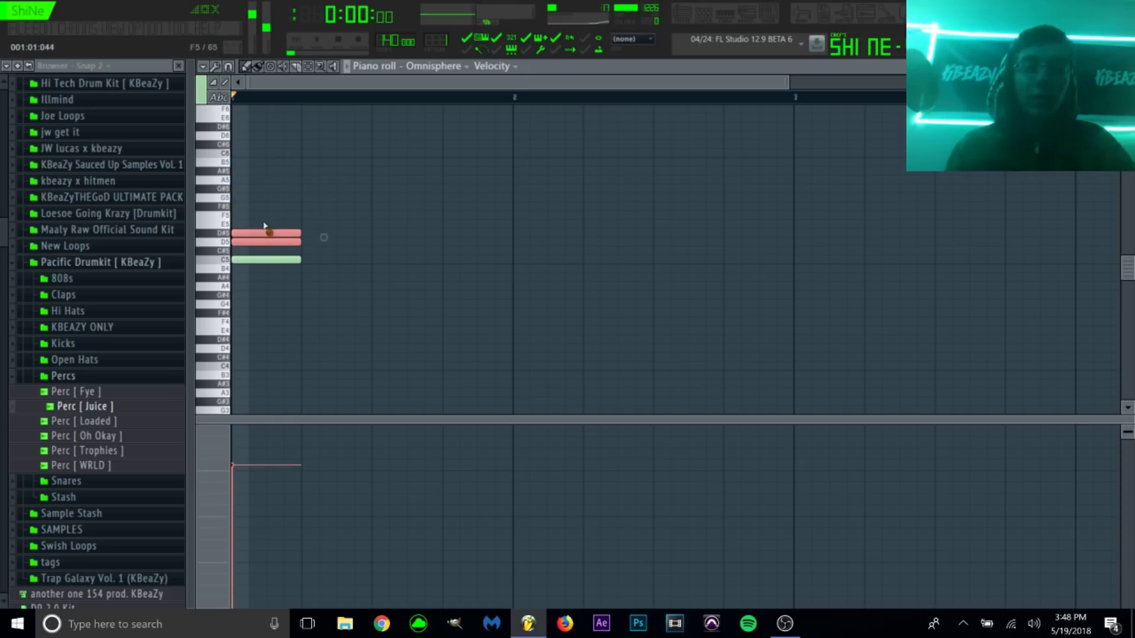
click(300, 242)
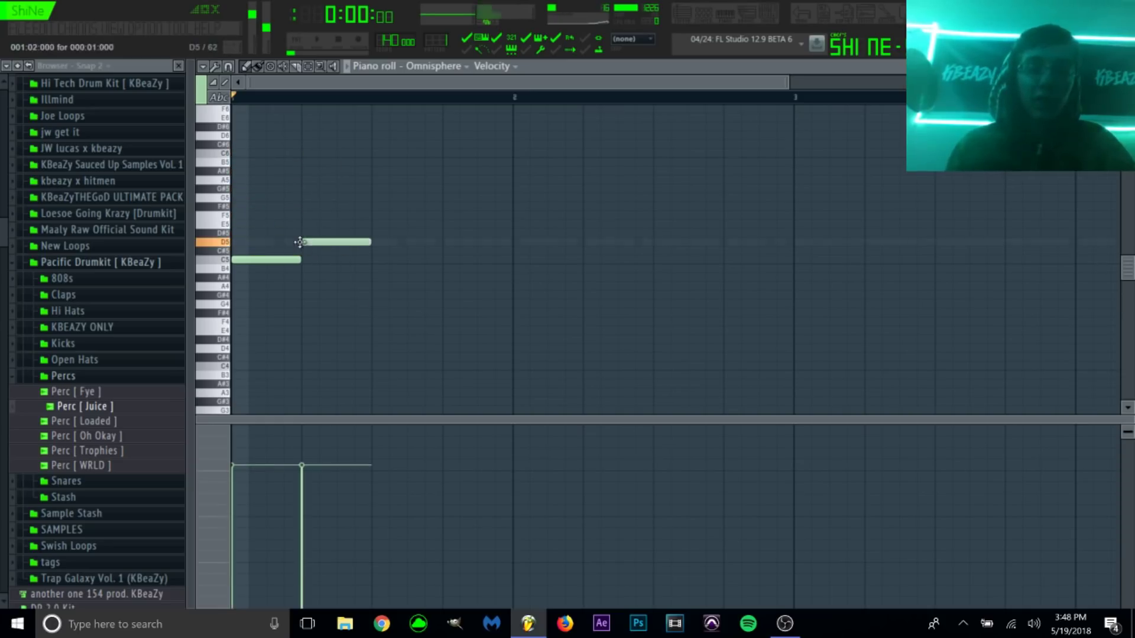
click(376, 233)
click(445, 207)
right_click(454, 208)
click(444, 215)
click(530, 198)
drag(575, 197, 562, 198)
click(584, 189)
click(656, 172)
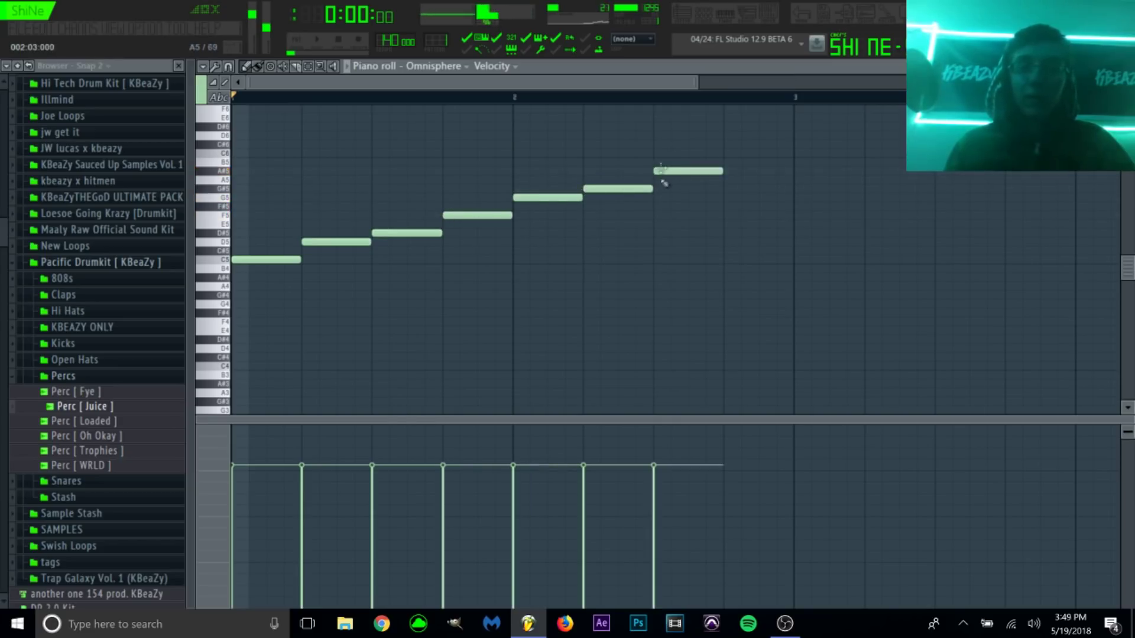
Play the ascending scale and add C6 on the last beat of bar 2.
drag(692, 81, 791, 82)
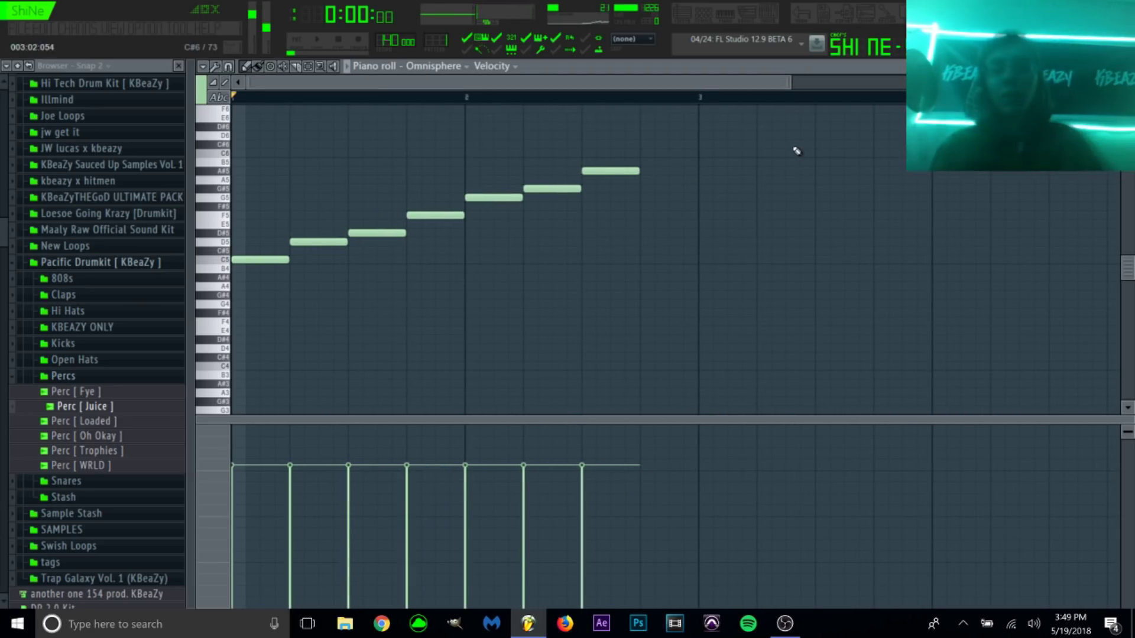
key(space)
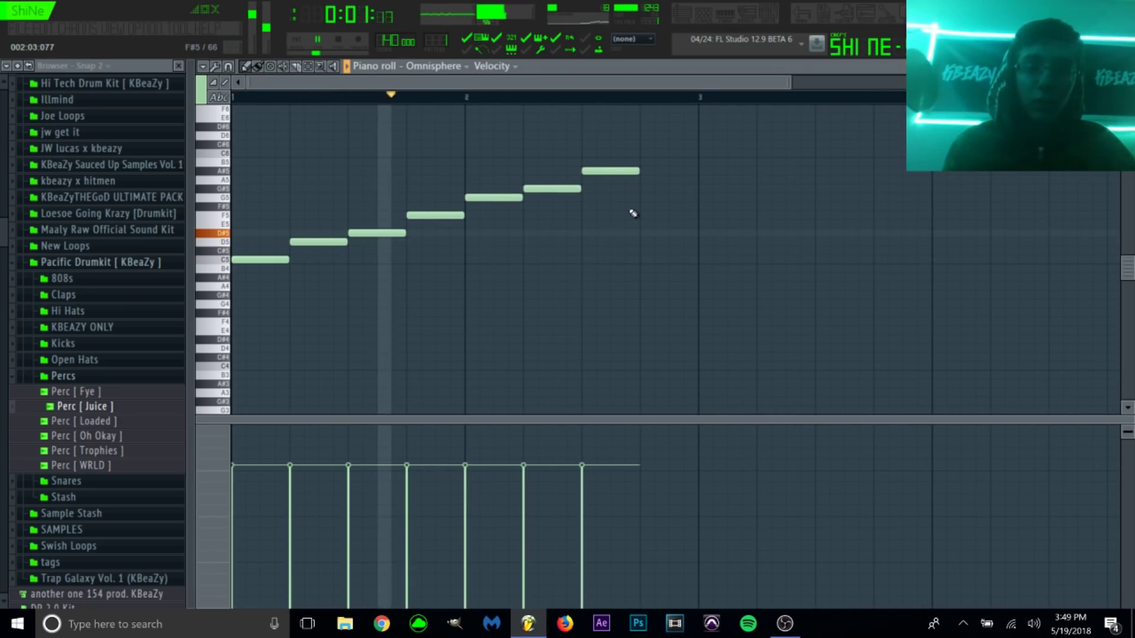
click(649, 153)
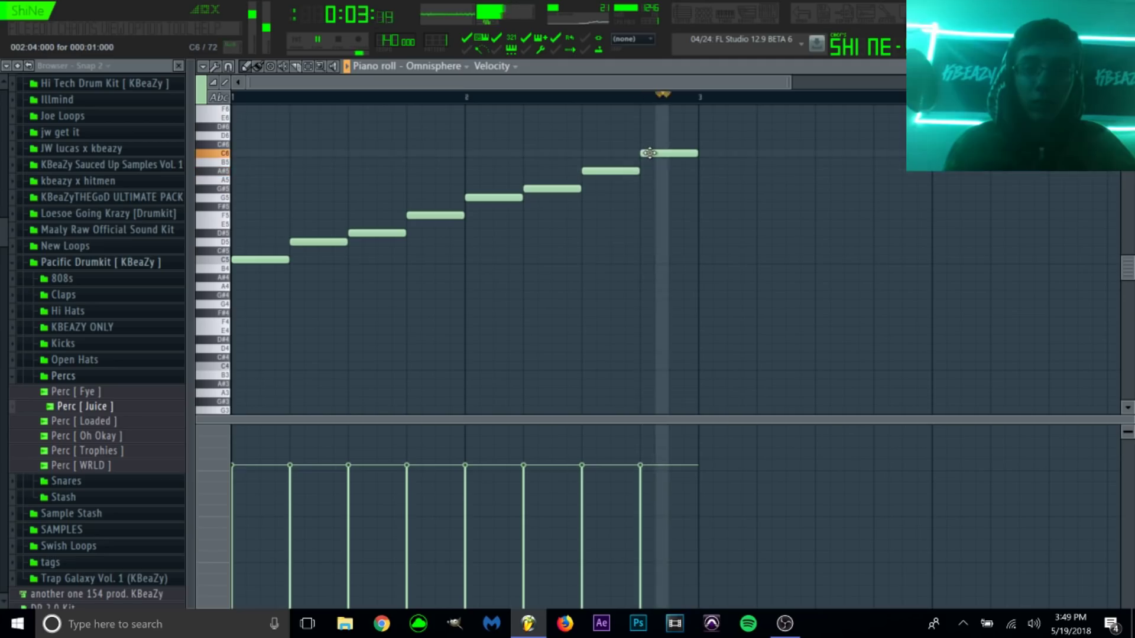
key(space)
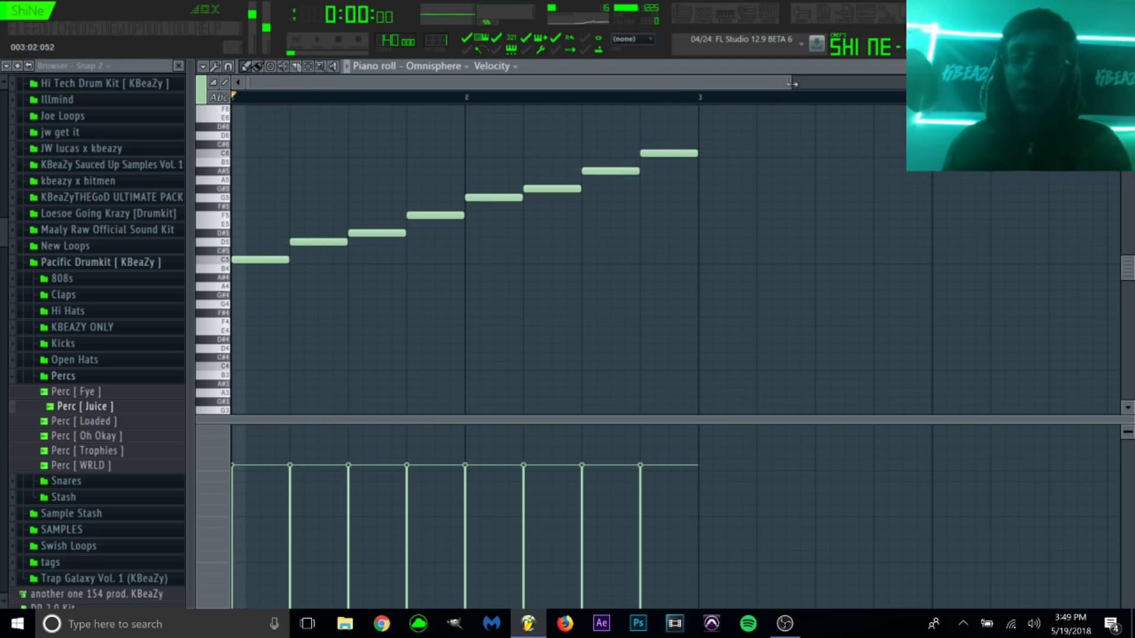
Delete all the scale notes from the Omnisphere piano roll.
drag(790, 84, 863, 84)
key(ctrl+a)
key(Delete)
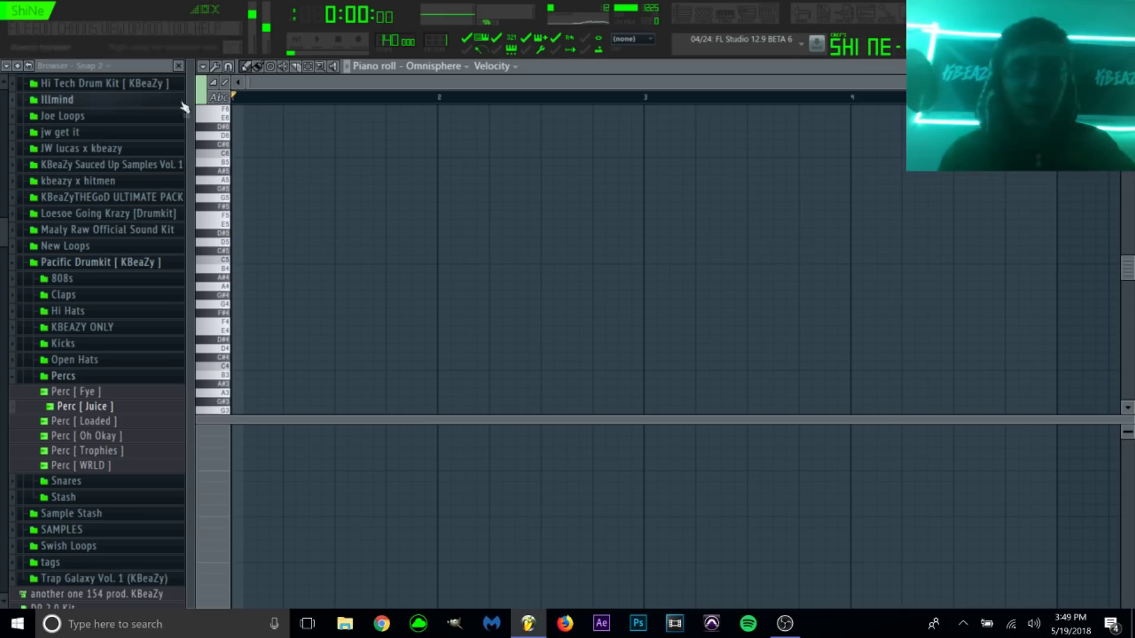
Set the tempo to 158 BPM and place one-beat notes C6, D5, G5 and D#5 in order across bar 1, auditioning them.
click(247, 154)
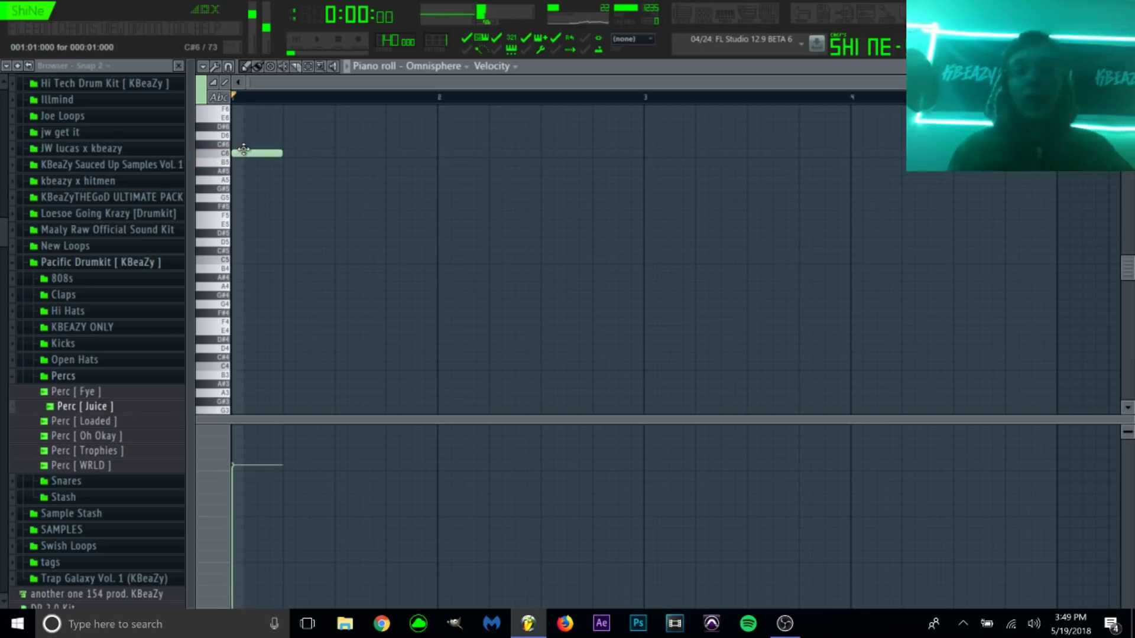
scroll(322, 156, down, 1)
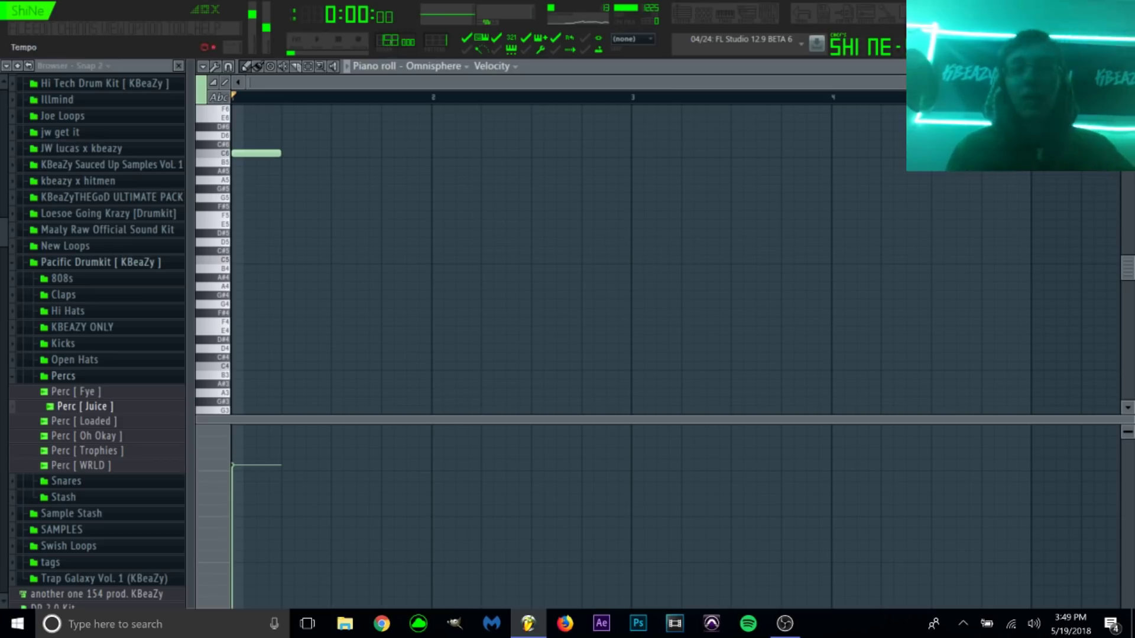
click(286, 242)
key(space)
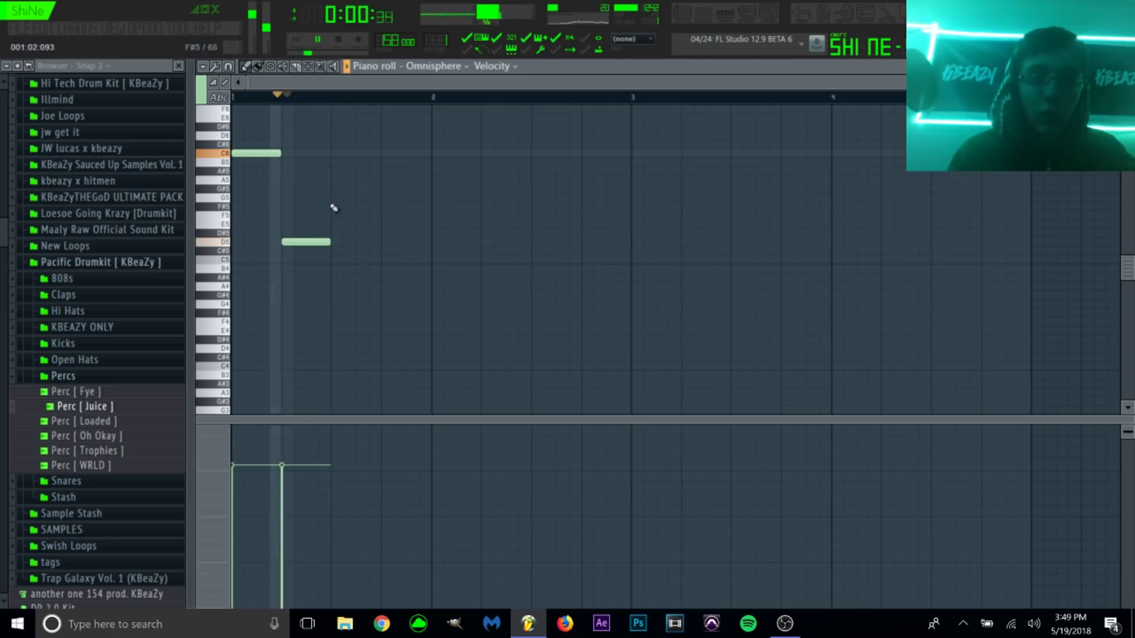
click(340, 197)
click(390, 232)
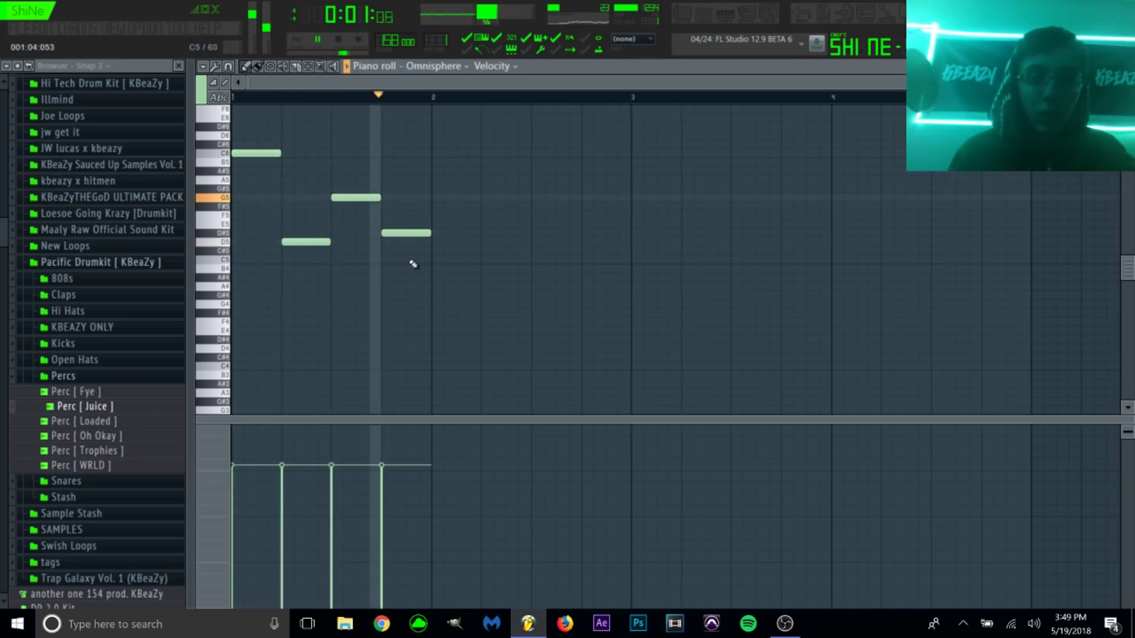
key(space)
key(space)
key(space)
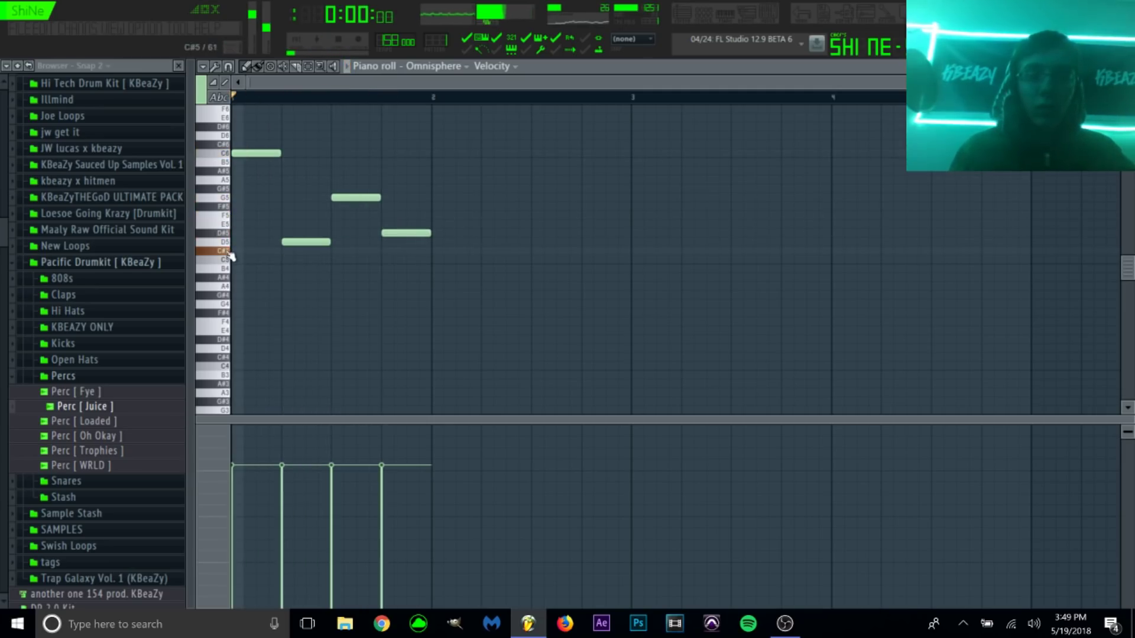
Duplicate the one-bar melody until it fills four bars and play it back.
key(ctrl+b)
ctrl+click(523, 160)
key(space)
key(ctrl+b)
drag(727, 76, 969, 80)
ctrl+click(614, 189)
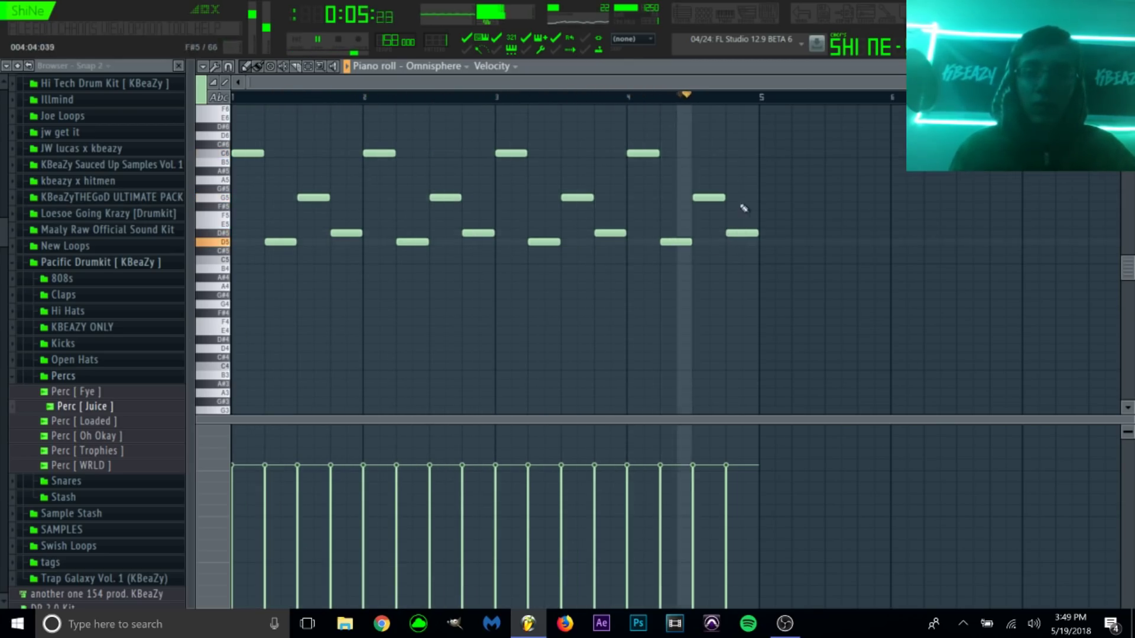
key(space)
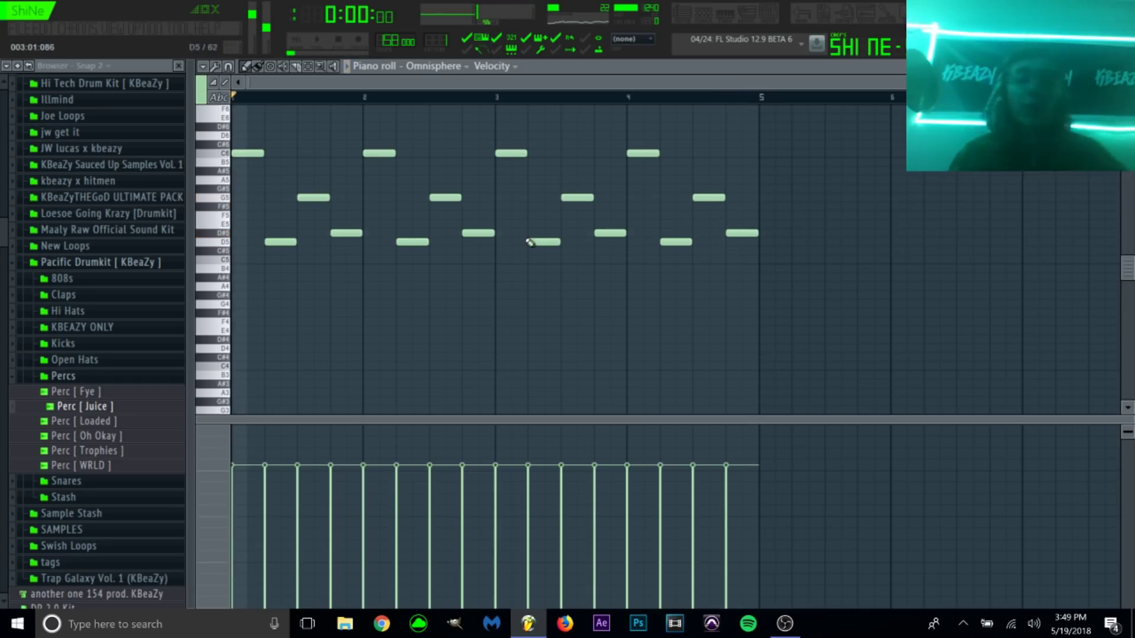
Raise the G5 notes in bars 1 and 2 by one octave and play back the melody.
click(311, 198)
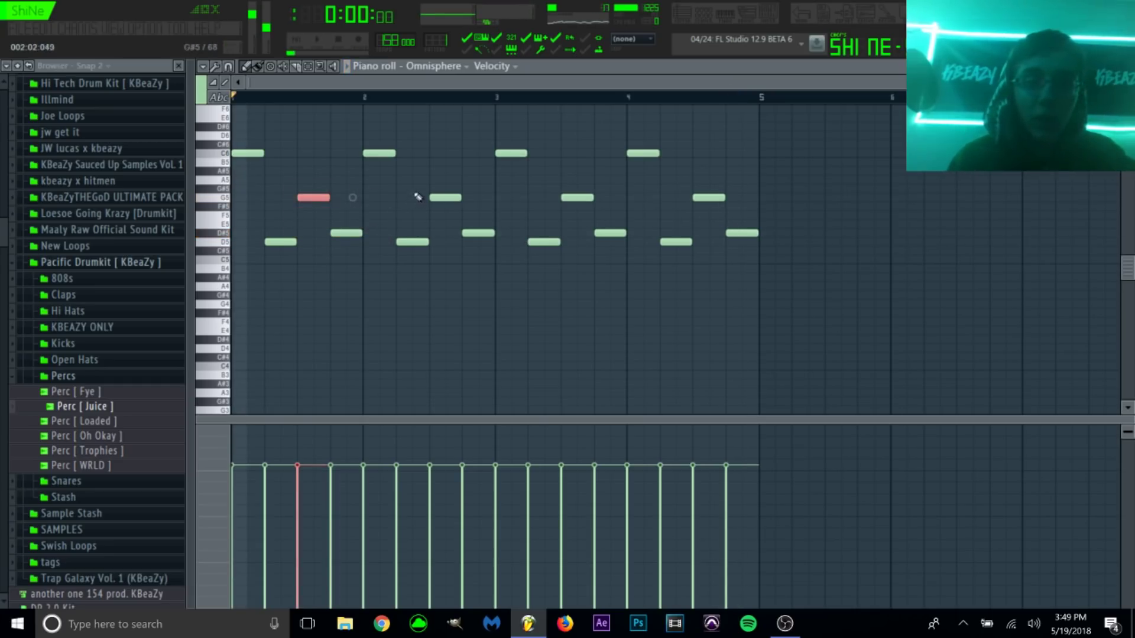
drag(292, 176, 458, 208)
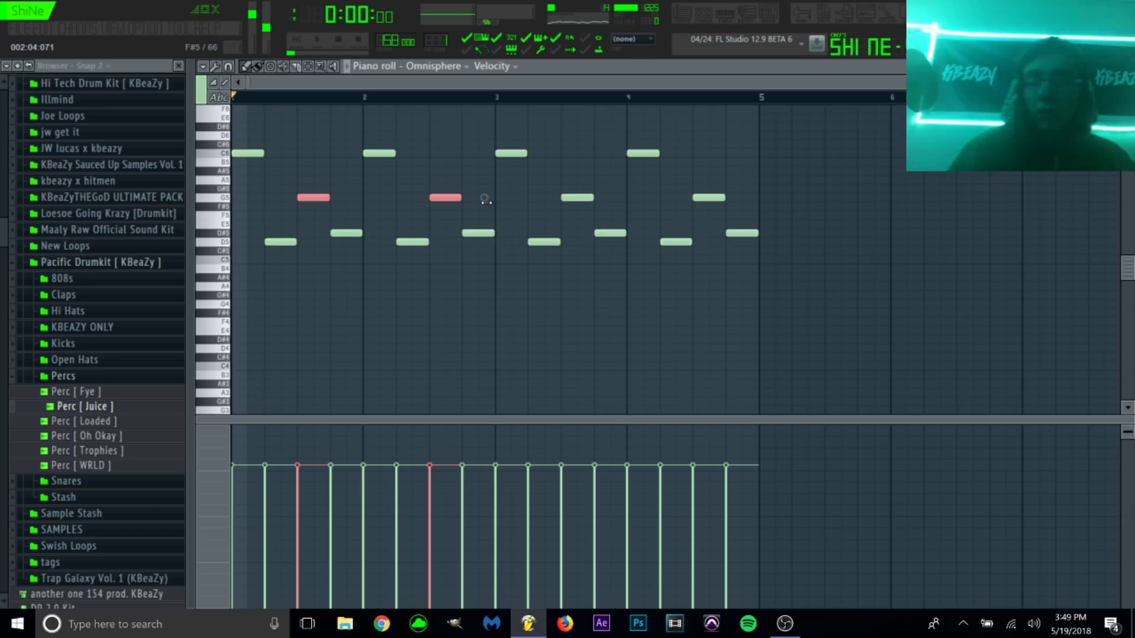
key(ctrl+Up)
ctrl+click(593, 178)
drag(953, 82, 1049, 82)
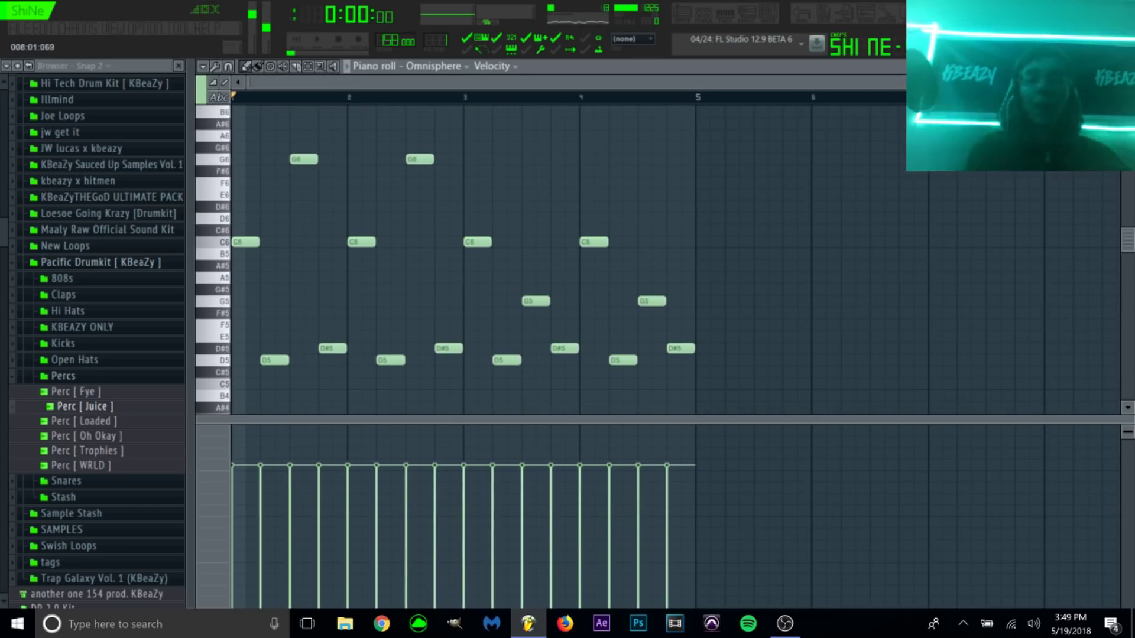
drag(299, 142, 456, 166)
ctrl+click(300, 190)
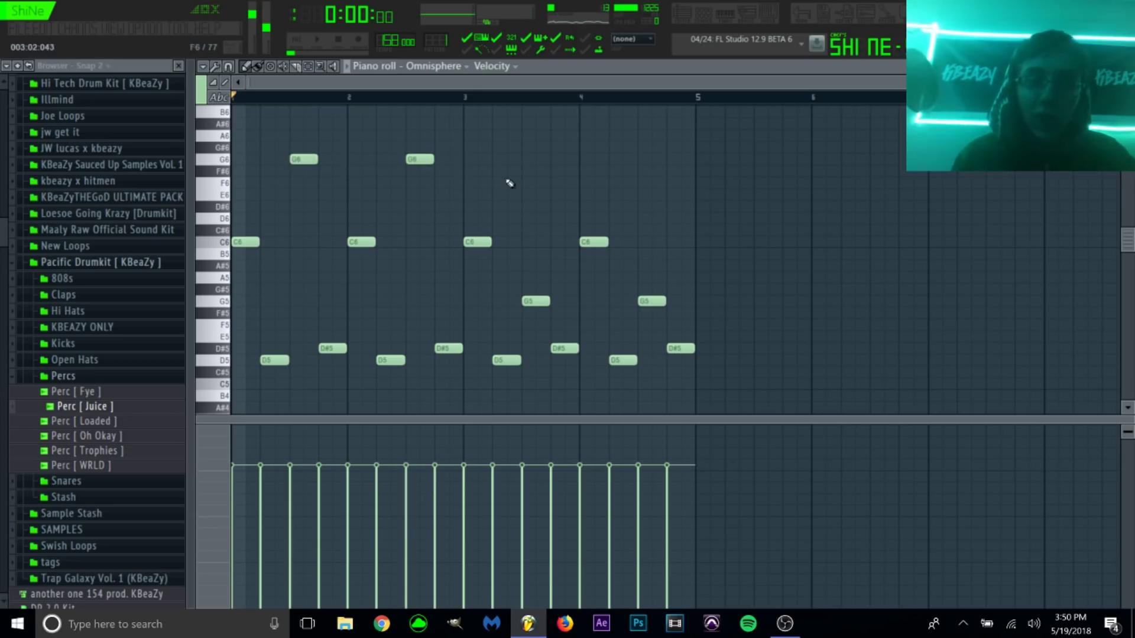
key(space)
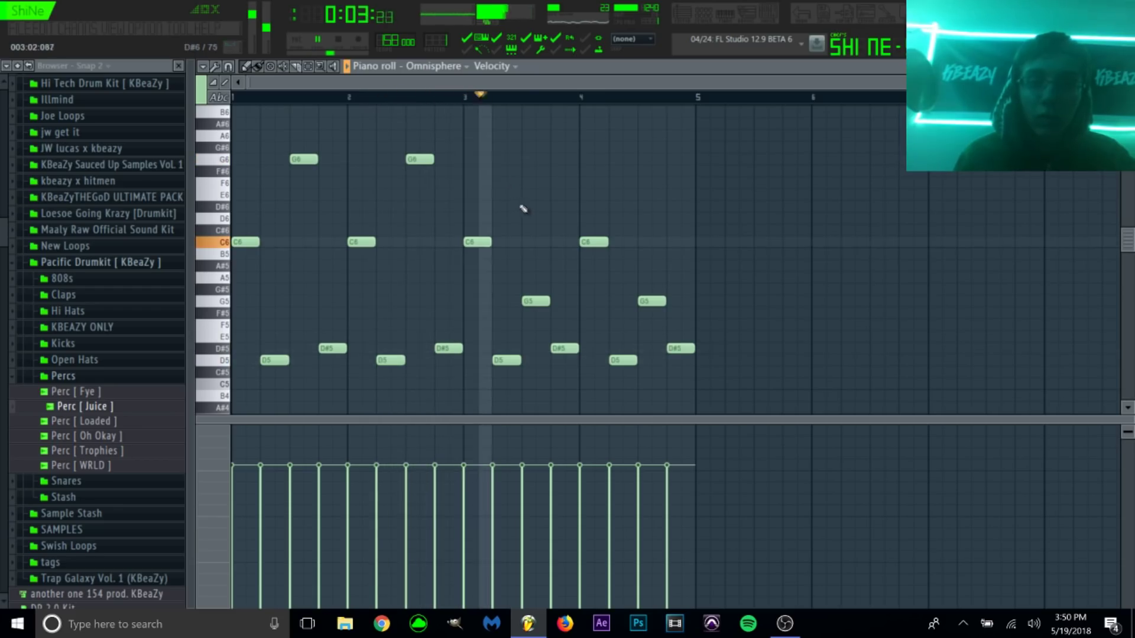
scroll(644, 230, down, 3)
key(space)
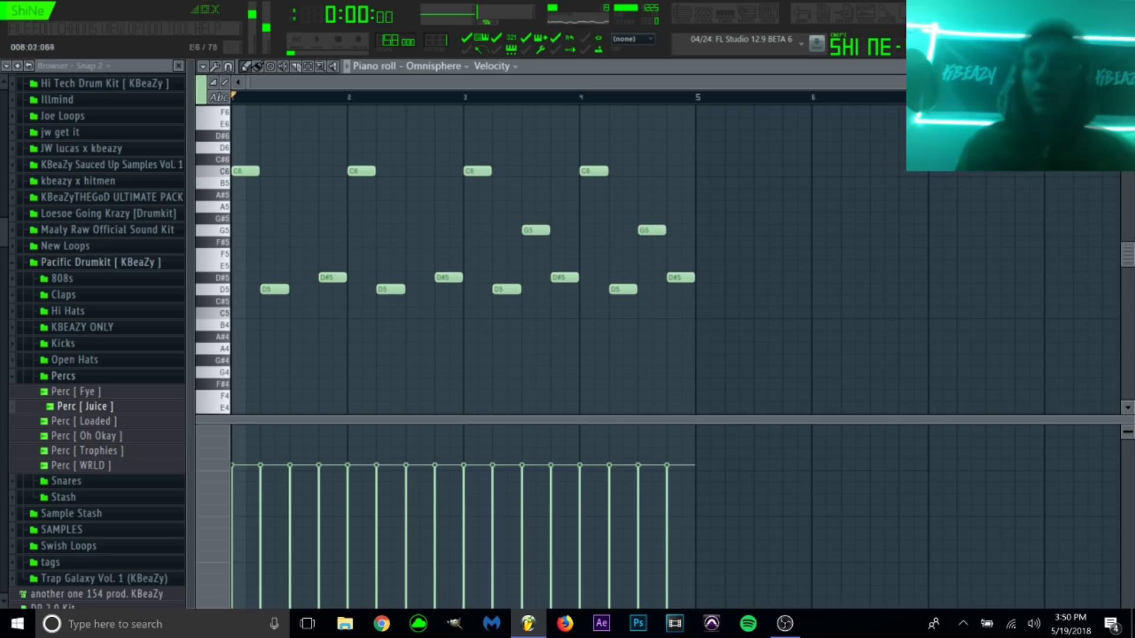
Add bar-long bass notes under the melody, C5 in bar 1 and G#4 in bar 2.
drag(1115, 82, 1127, 104)
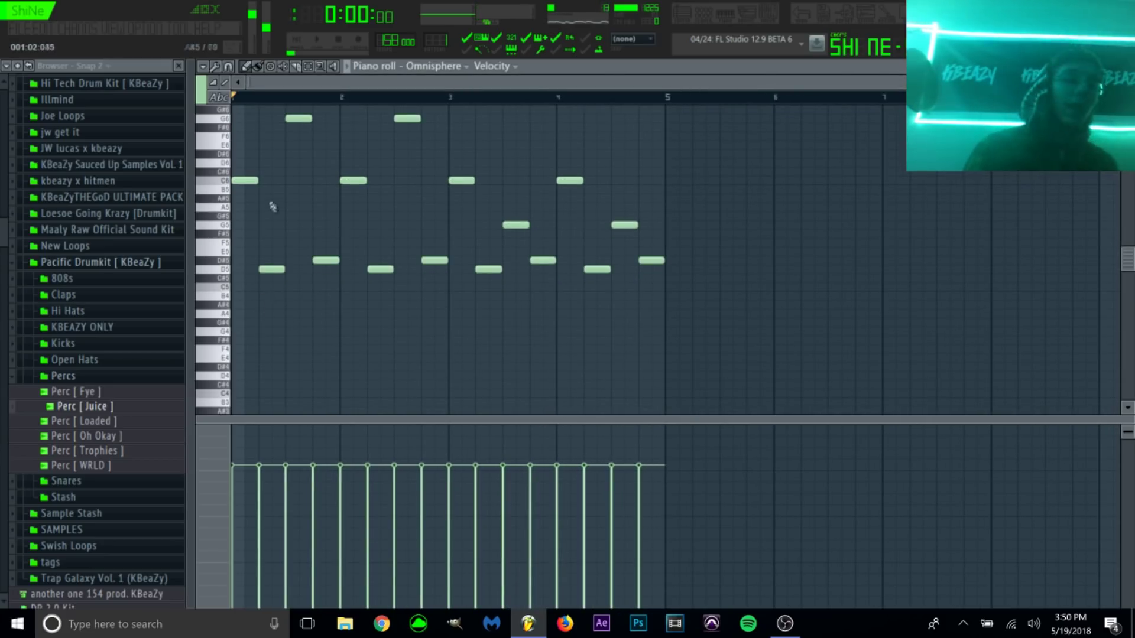
click(248, 306)
drag(261, 307, 276, 307)
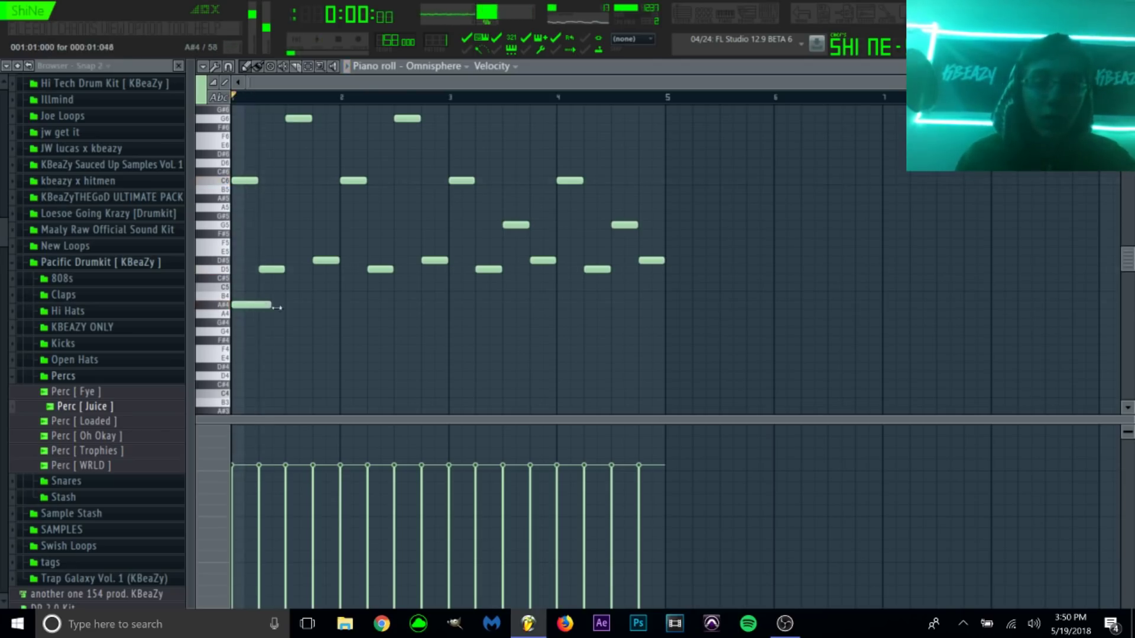
click(254, 287)
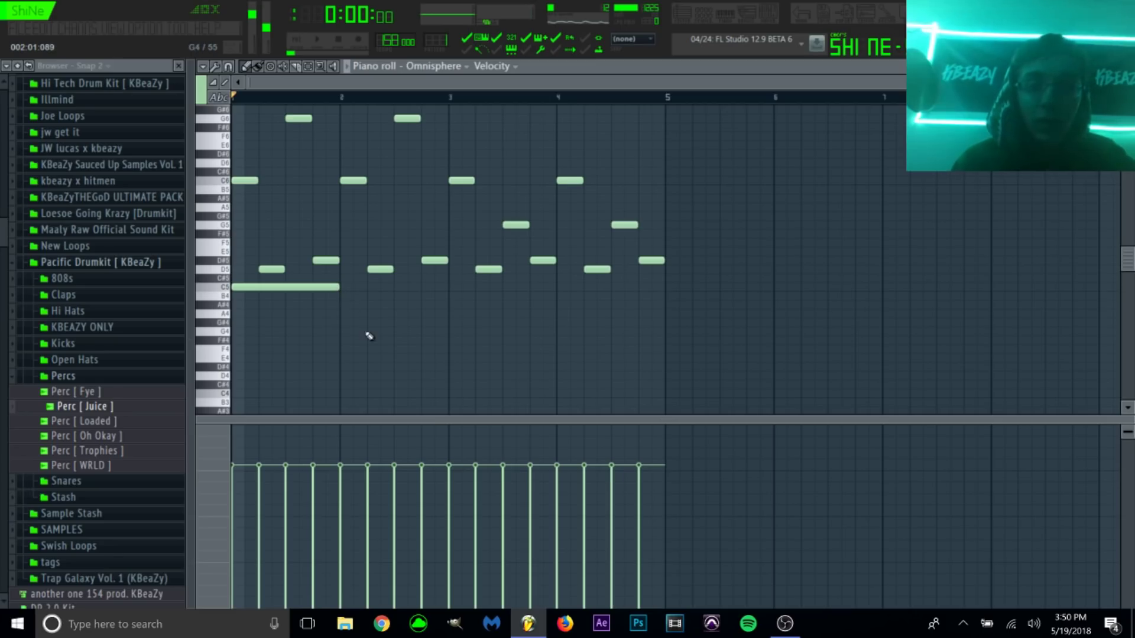
key(space)
click(344, 323)
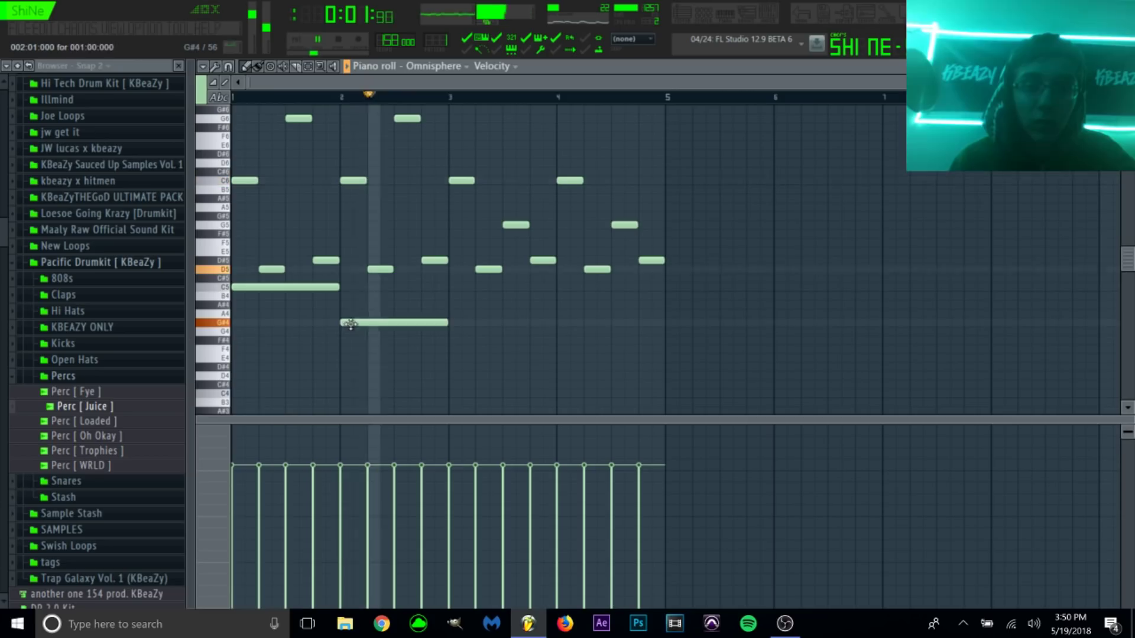
Complete the bass line with bar-long notes C5 in bar 3 and G4 in bar 4.
click(455, 330)
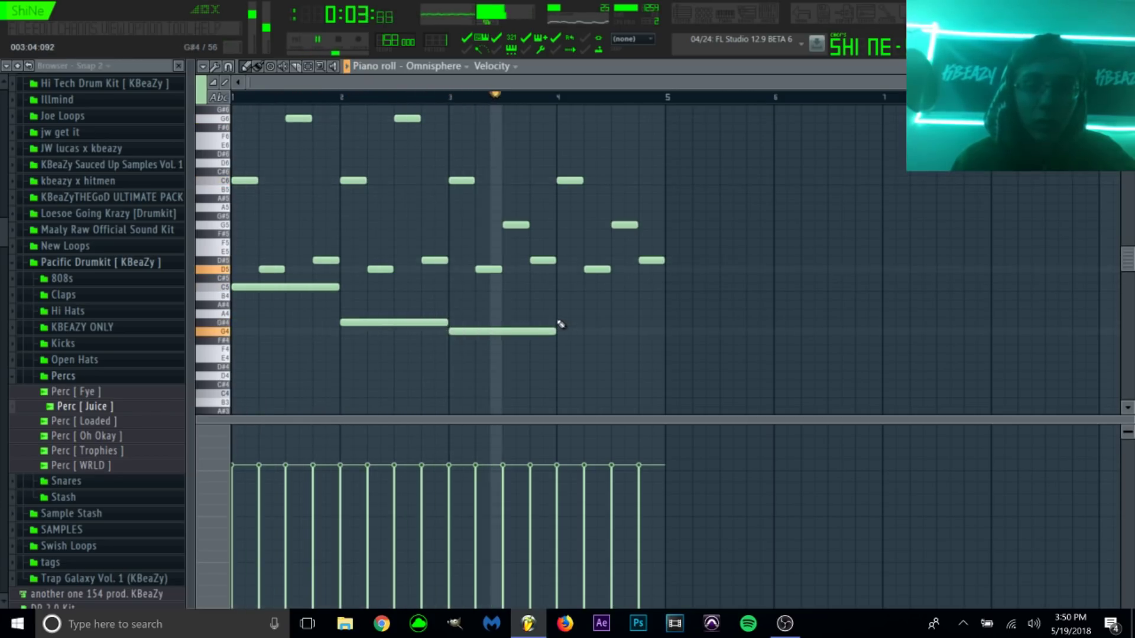
right_click(496, 330)
click(455, 287)
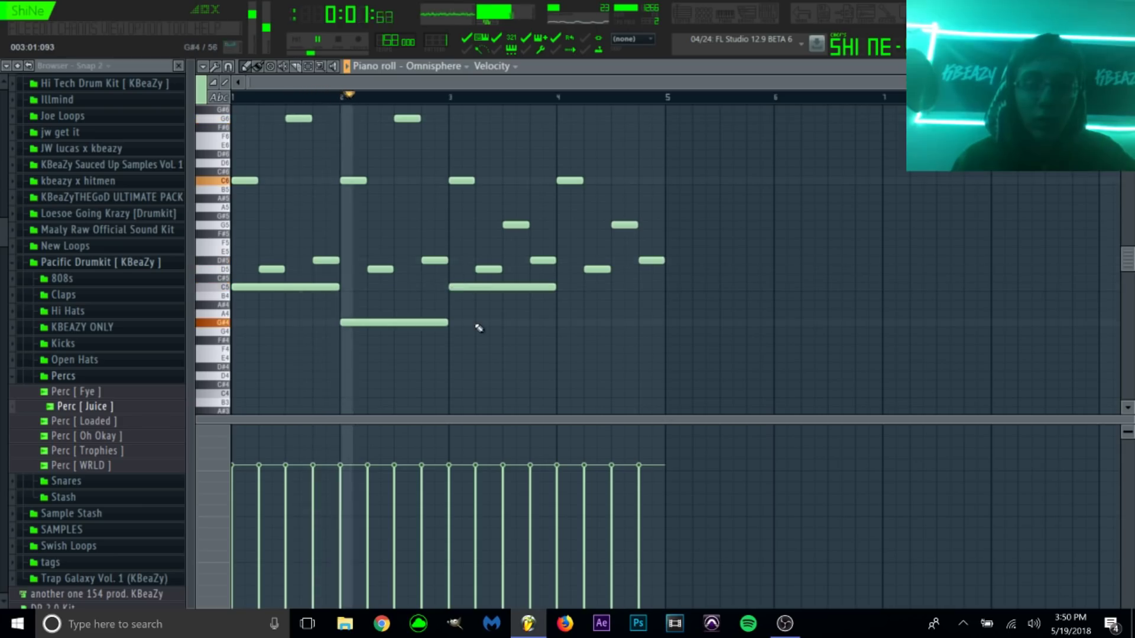
click(559, 331)
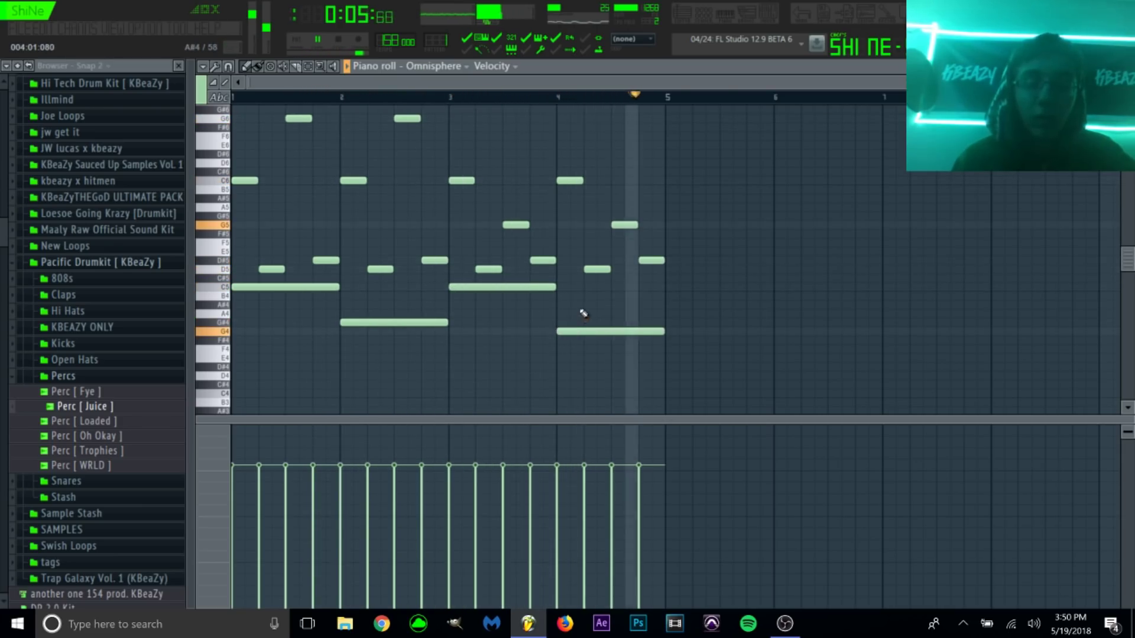
Filter Omnisphere's patches to the ARP + BPM category and the BPM Bells type.
scroll(730, 243, up, 1)
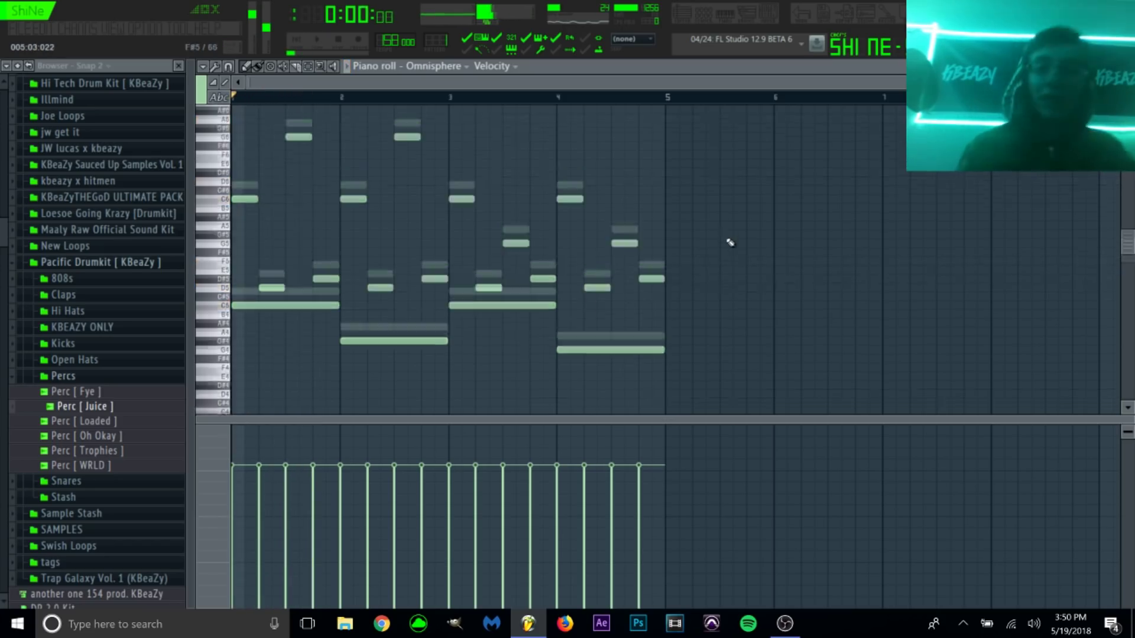
scroll(597, 239, down, 1)
click(703, 16)
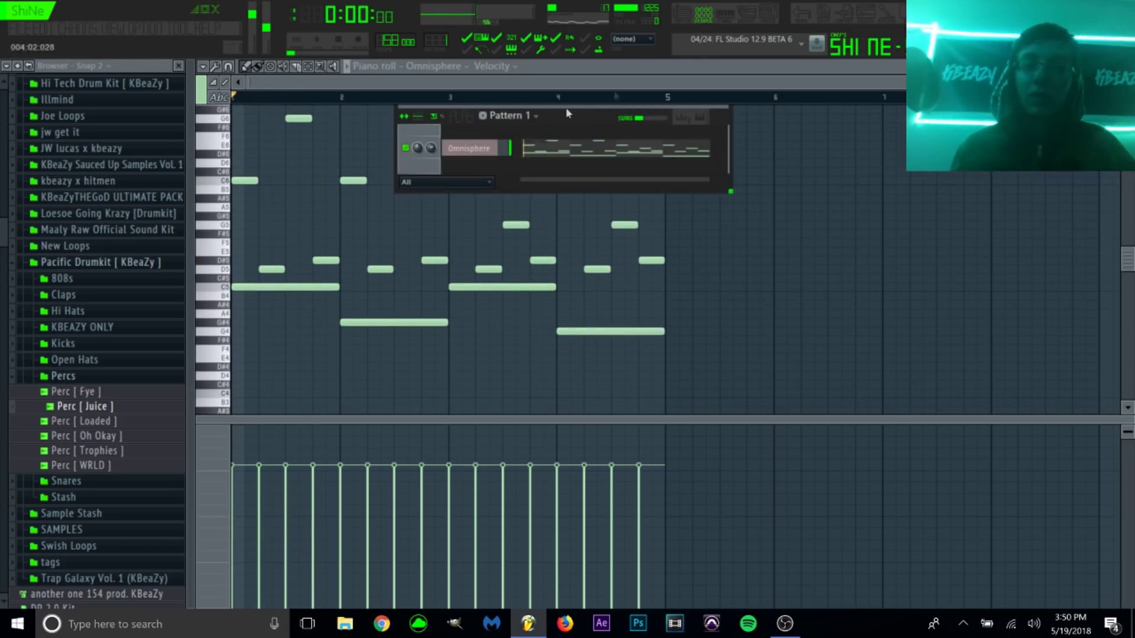
click(481, 150)
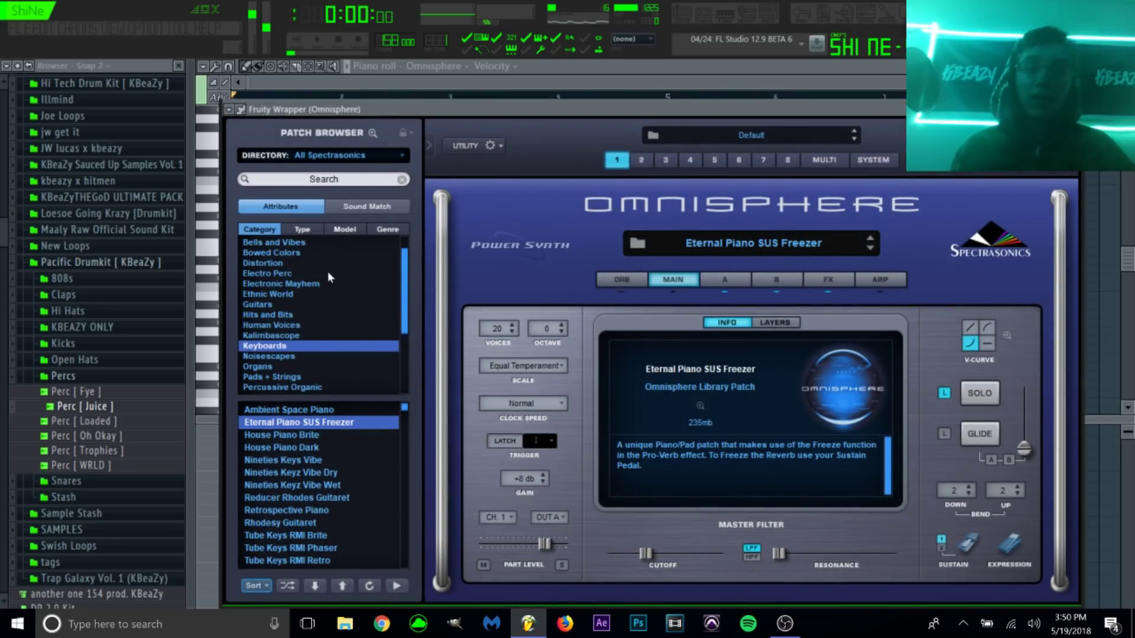
scroll(325, 272, up, 1)
click(307, 264)
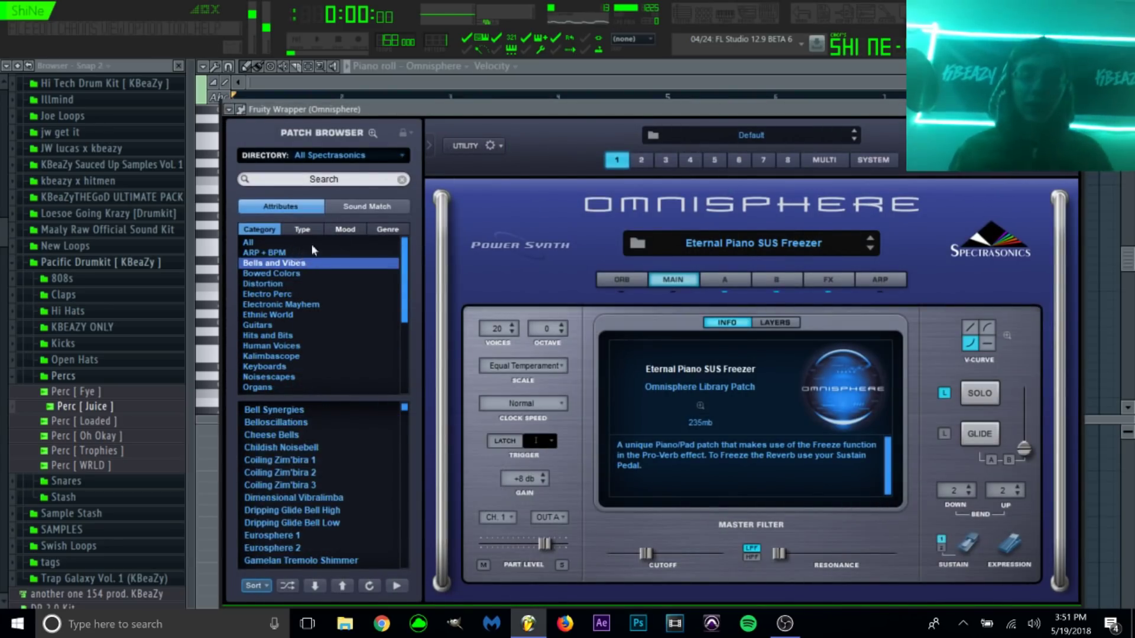
click(311, 252)
click(371, 133)
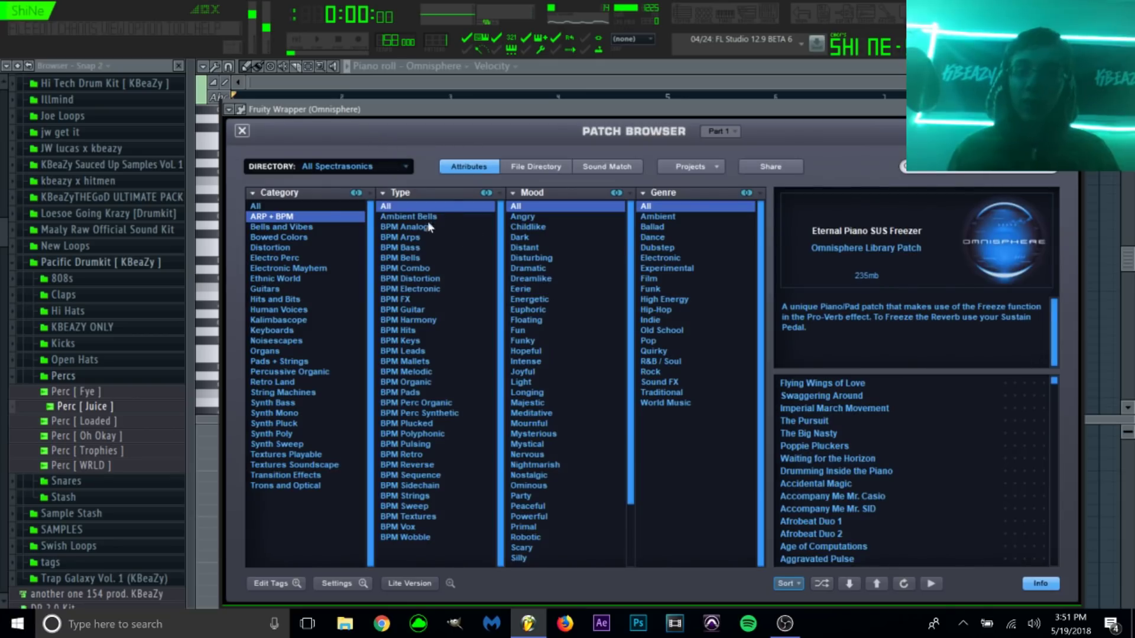
click(408, 258)
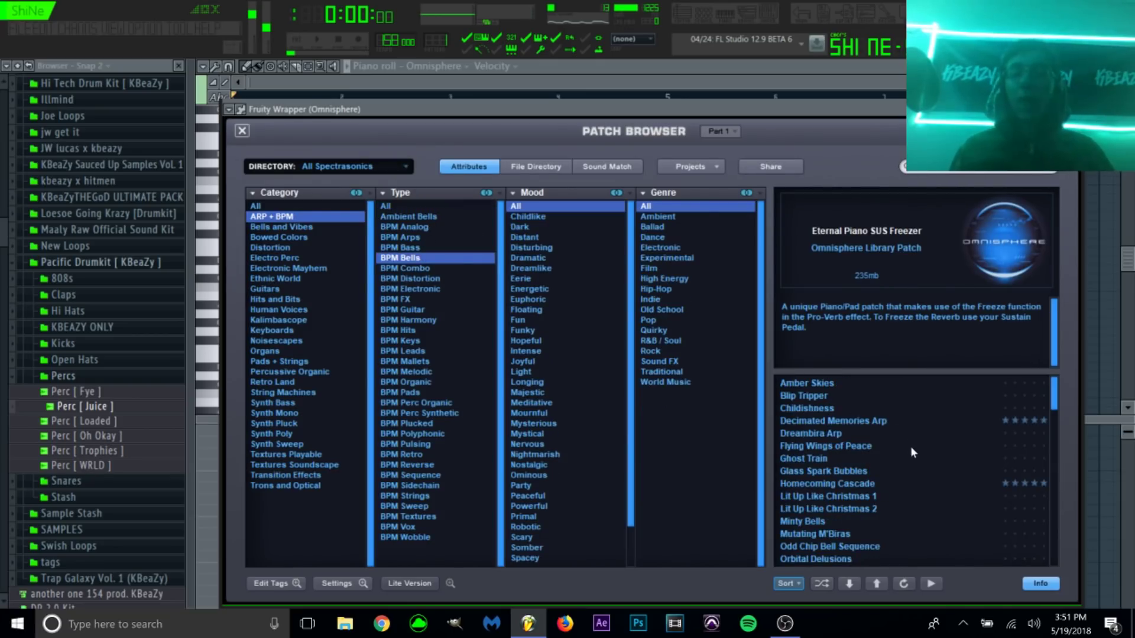
Try the Decimated Memories Arp and Homecoming Cascade patches against the playing melody.
click(866, 424)
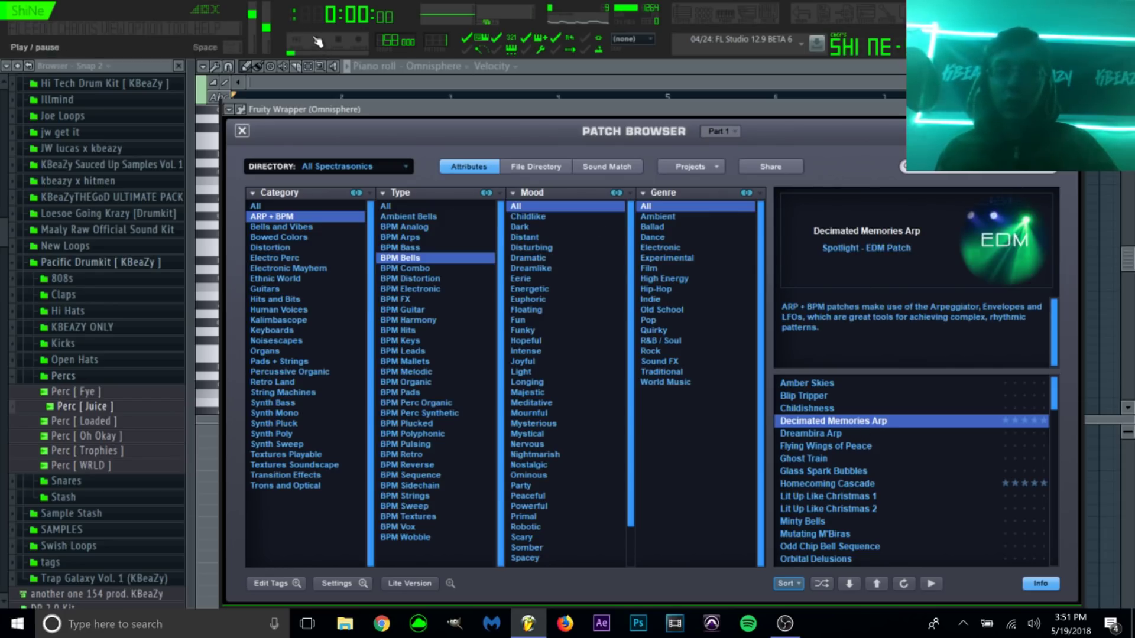
click(318, 41)
click(869, 484)
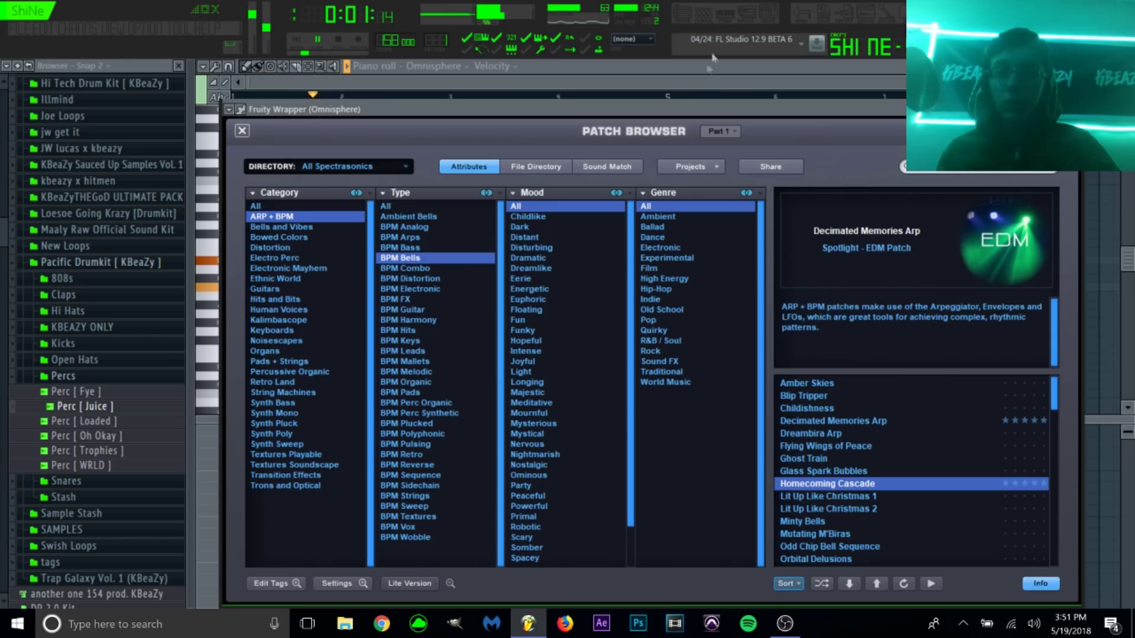
click(701, 70)
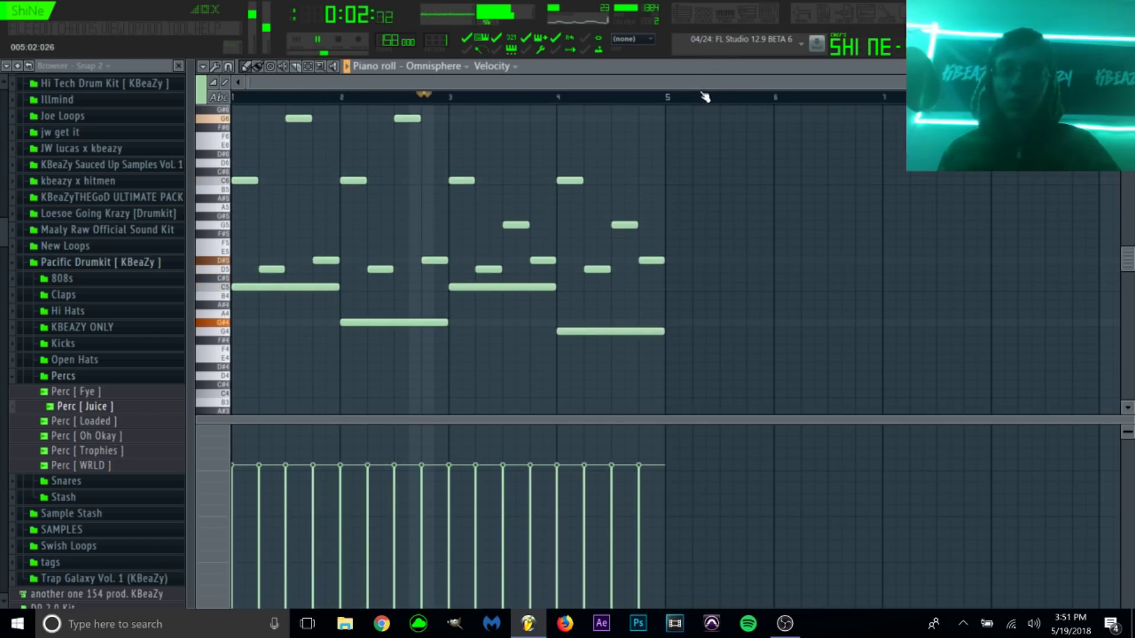
key(space)
Load the Dynamic Crystal Gamelan Arp patch, then raise the whole melody and bass line by one octave.
click(712, 20)
click(467, 149)
scroll(845, 484, down, 10)
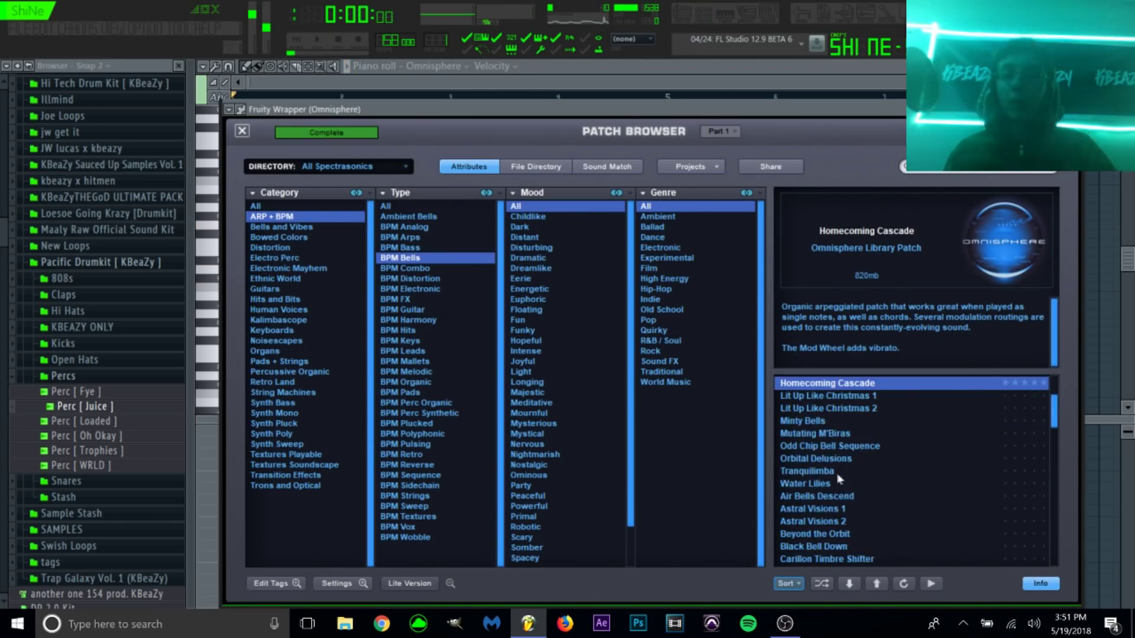
scroll(838, 473, down, 8)
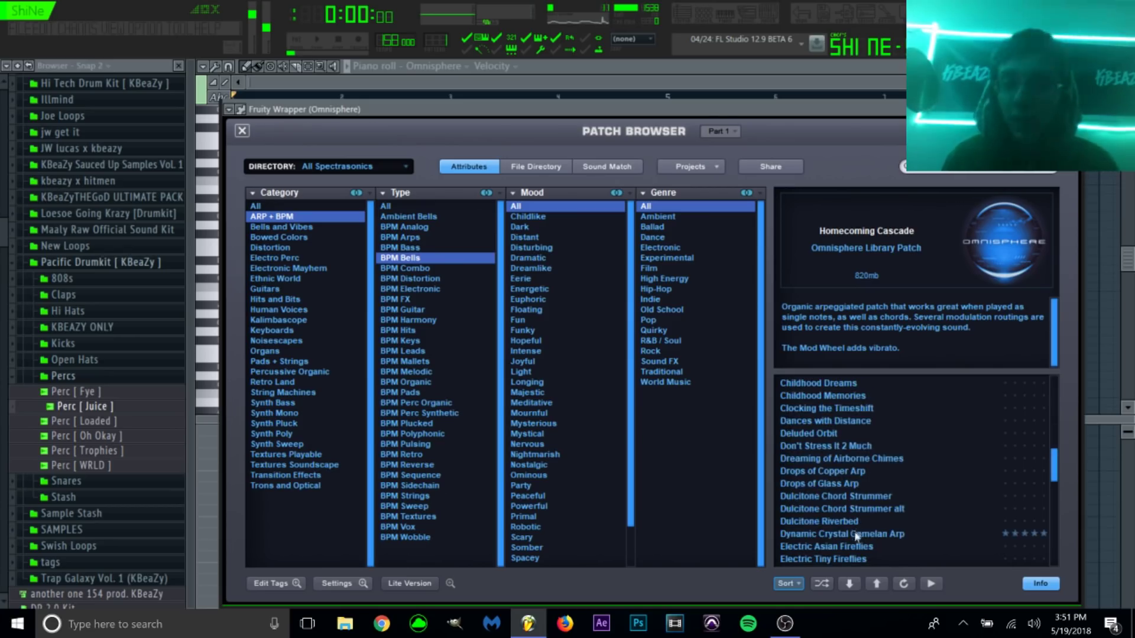
click(856, 533)
click(320, 43)
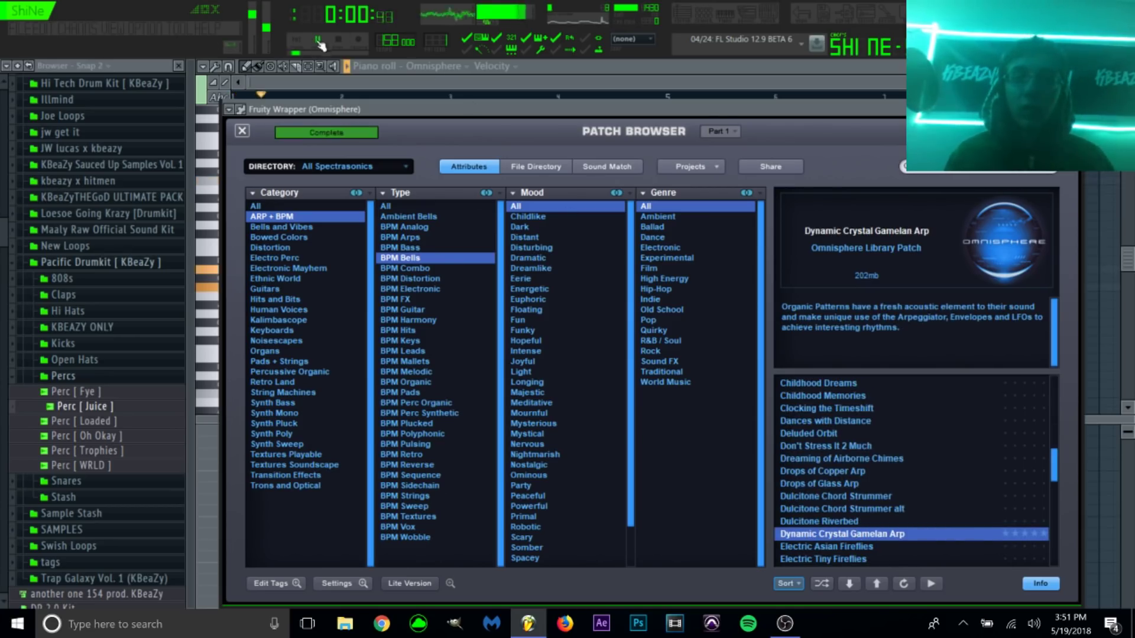
click(630, 87)
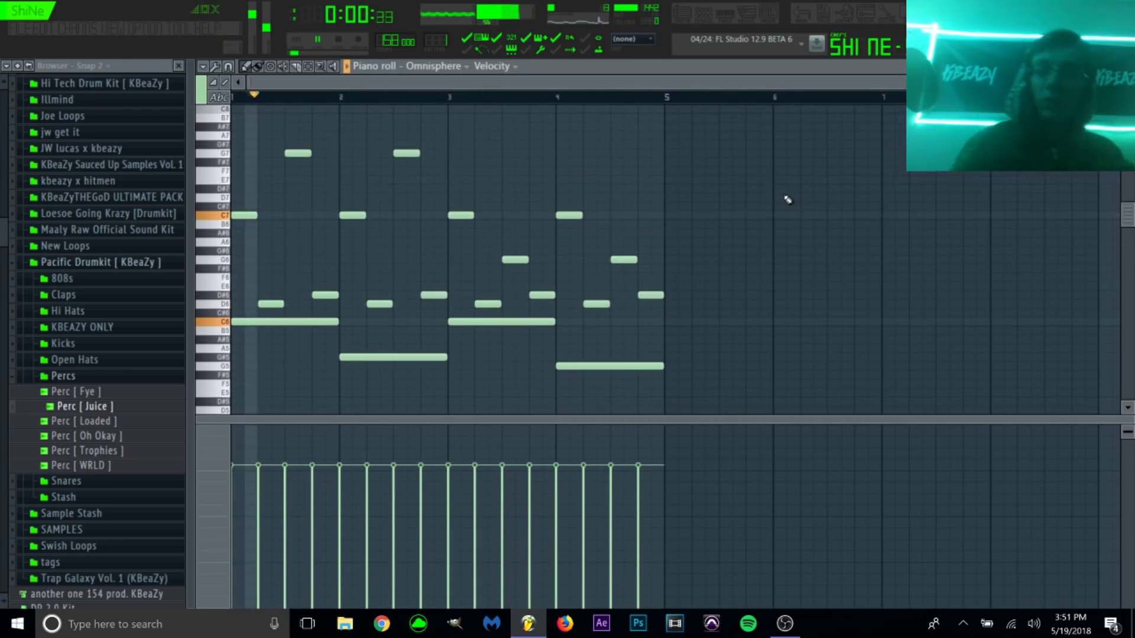
Route Omnisphere to the first mixer insert and add Fruity Parametric EQ 2 to it.
key(F9)
key(ctrl+l)
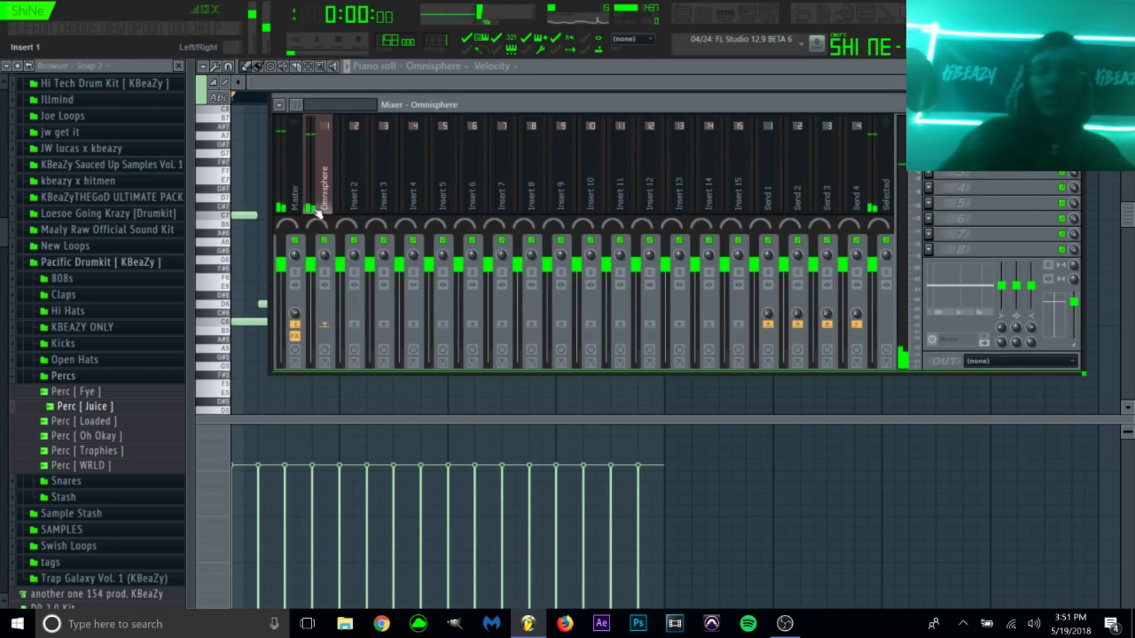
click(957, 142)
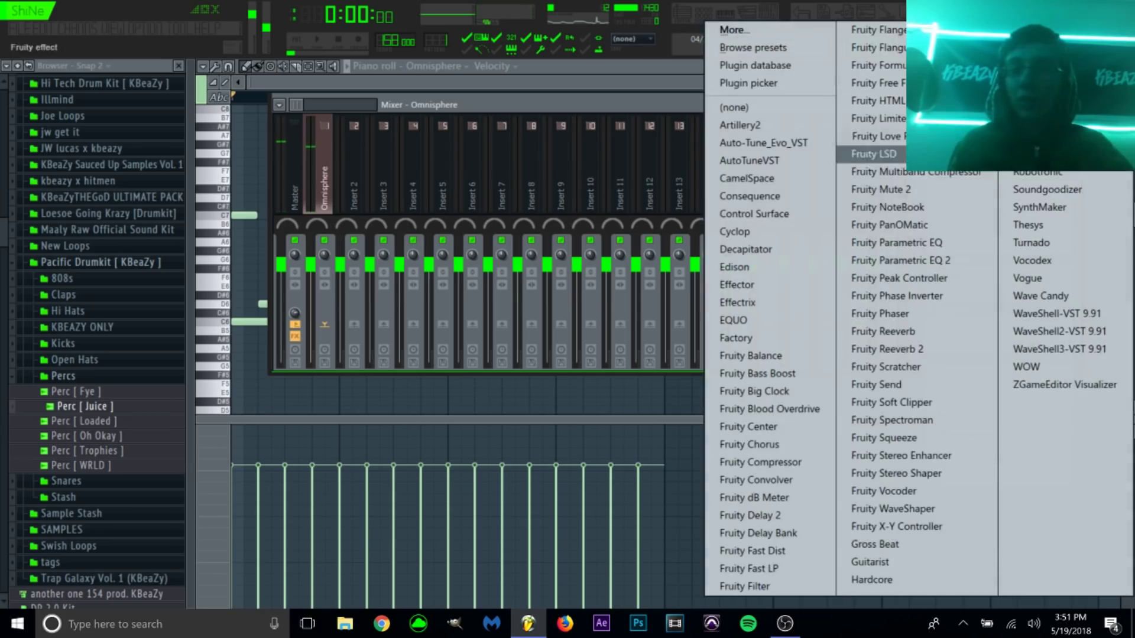
click(913, 256)
Shape the Omnisphere EQ with a low cut on band 1 and a slight dip on band 6 during playback.
drag(275, 282, 329, 344)
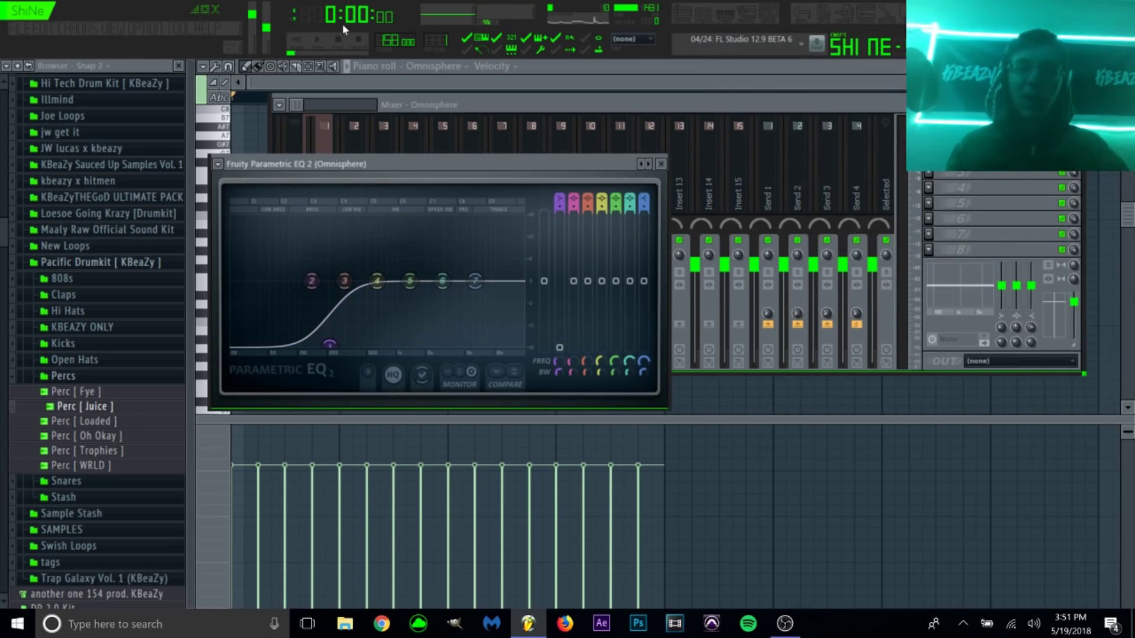
key(space)
drag(442, 281, 435, 291)
Add Gross Beat to the second effect slot of the Omnisphere mixer track and apply the 1/2 Speed time setting.
click(295, 139)
click(328, 152)
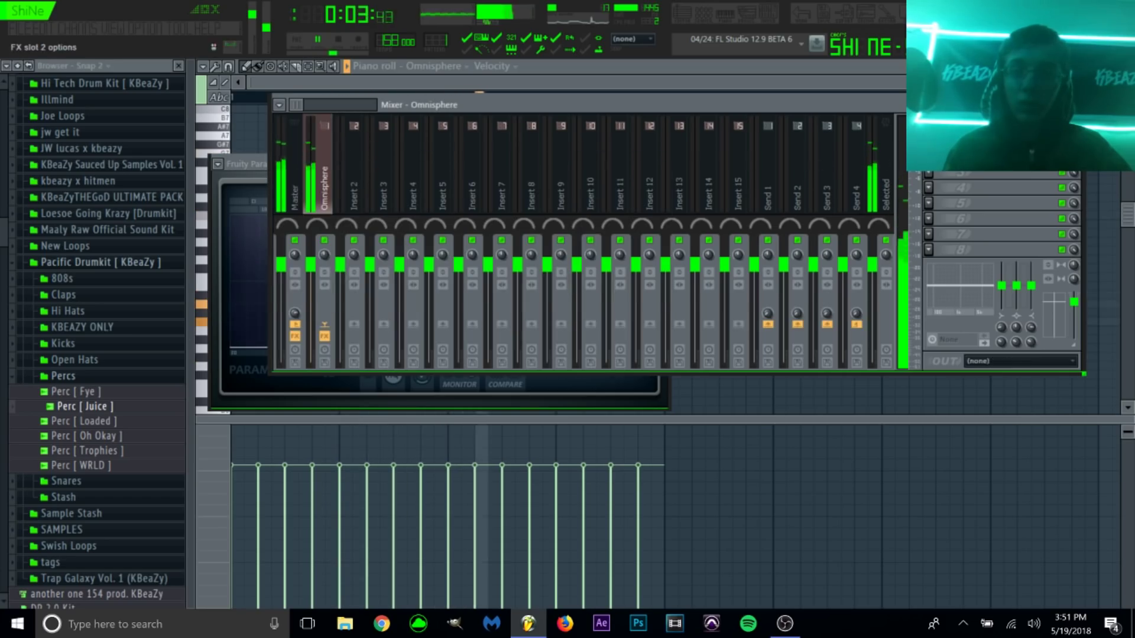
key(space)
click(929, 157)
click(874, 544)
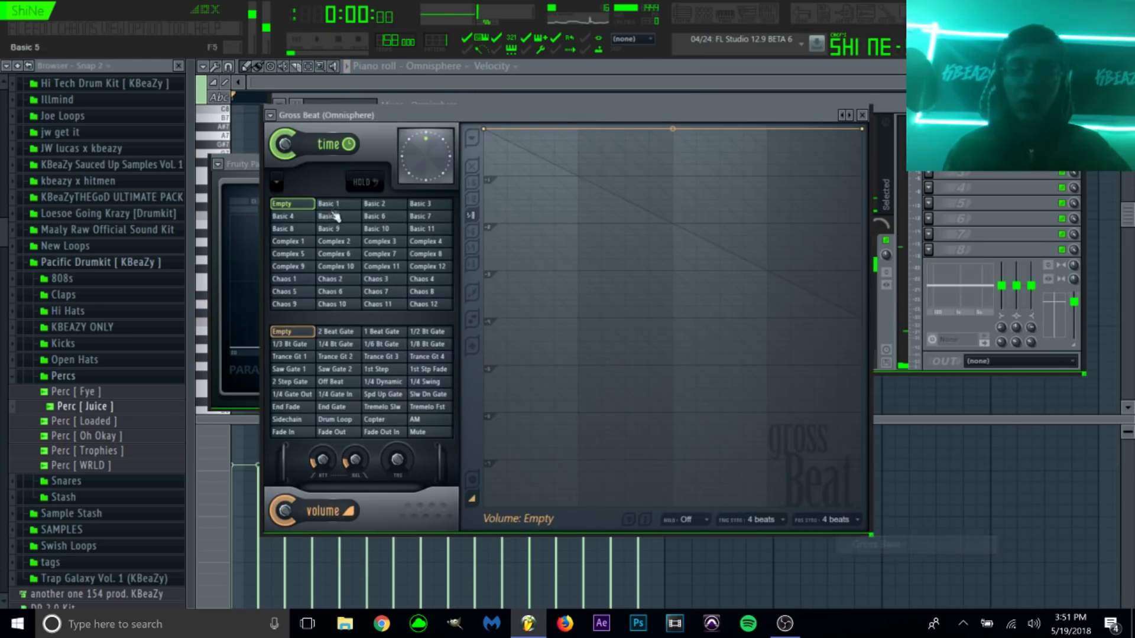
click(270, 114)
mouse_move(295, 166)
click(474, 218)
click(384, 293)
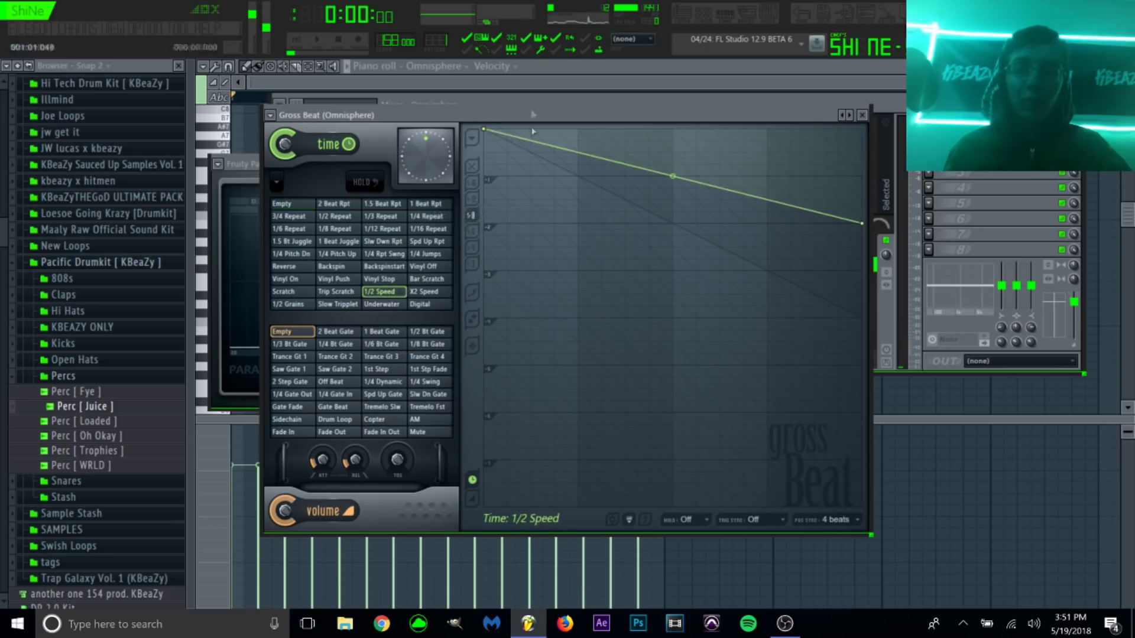
Play the half-speed melody and raise all Omnisphere notes by another octave.
key(space)
click(552, 68)
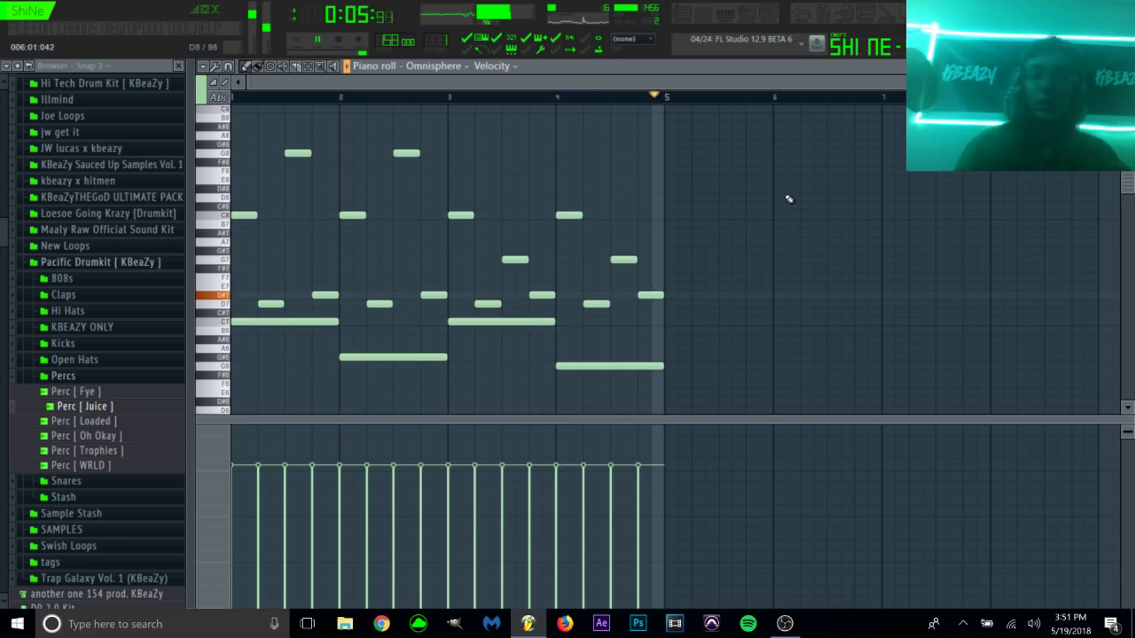
key(space)
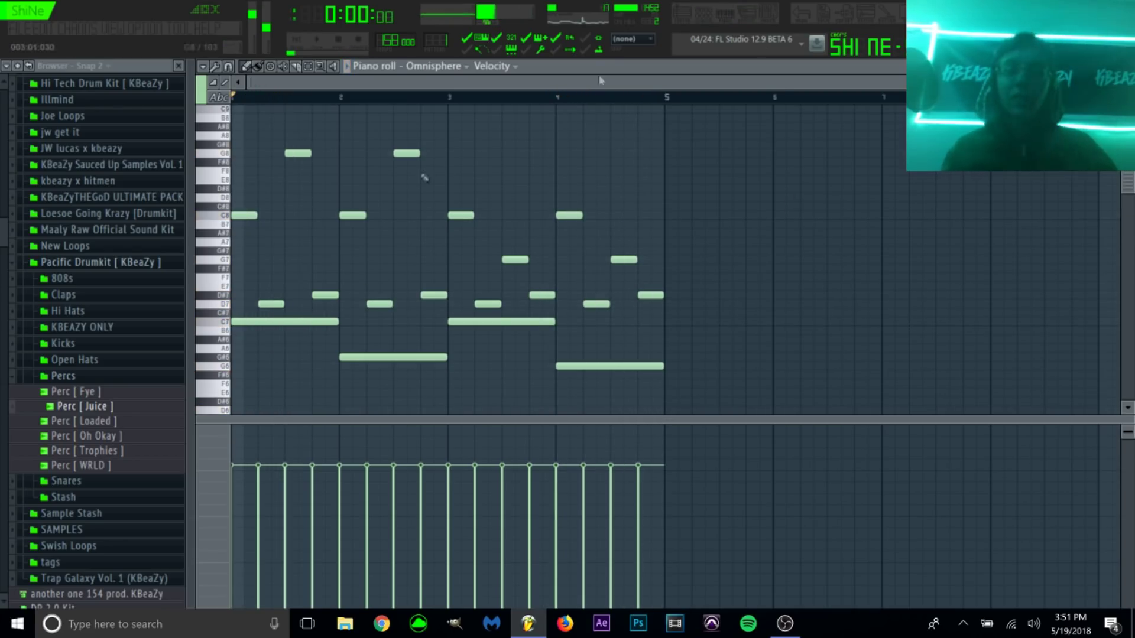
Audition the Pacific Drumkit 808s, open 808 [ Spinz ] in a new channel and show its miscellaneous channel settings.
click(115, 376)
click(86, 279)
click(102, 368)
click(103, 383)
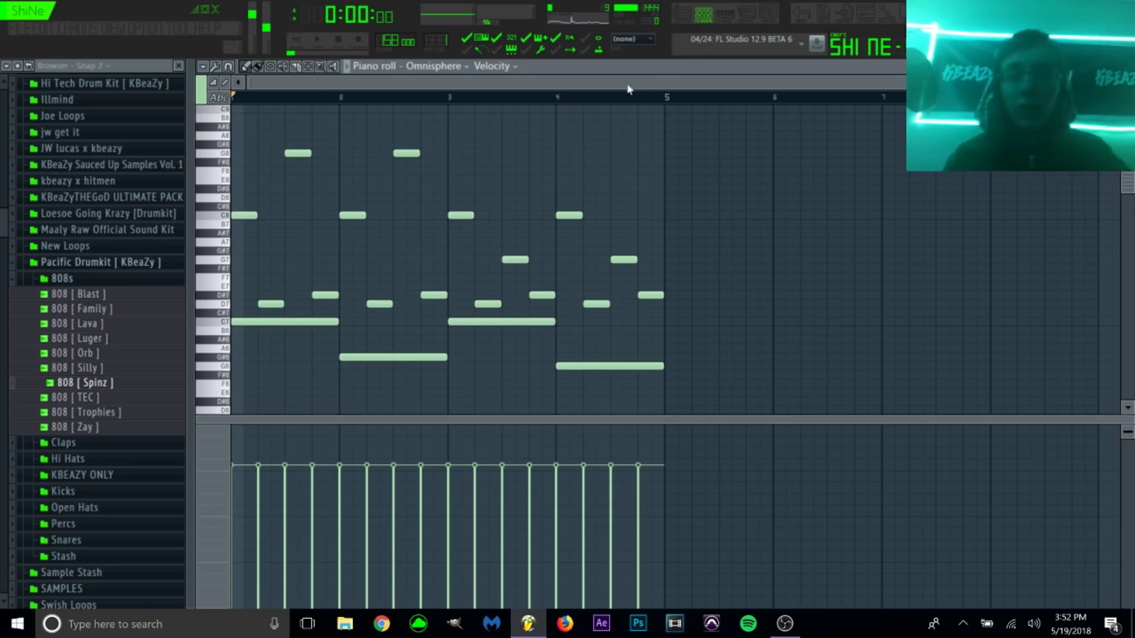
right_click(86, 389)
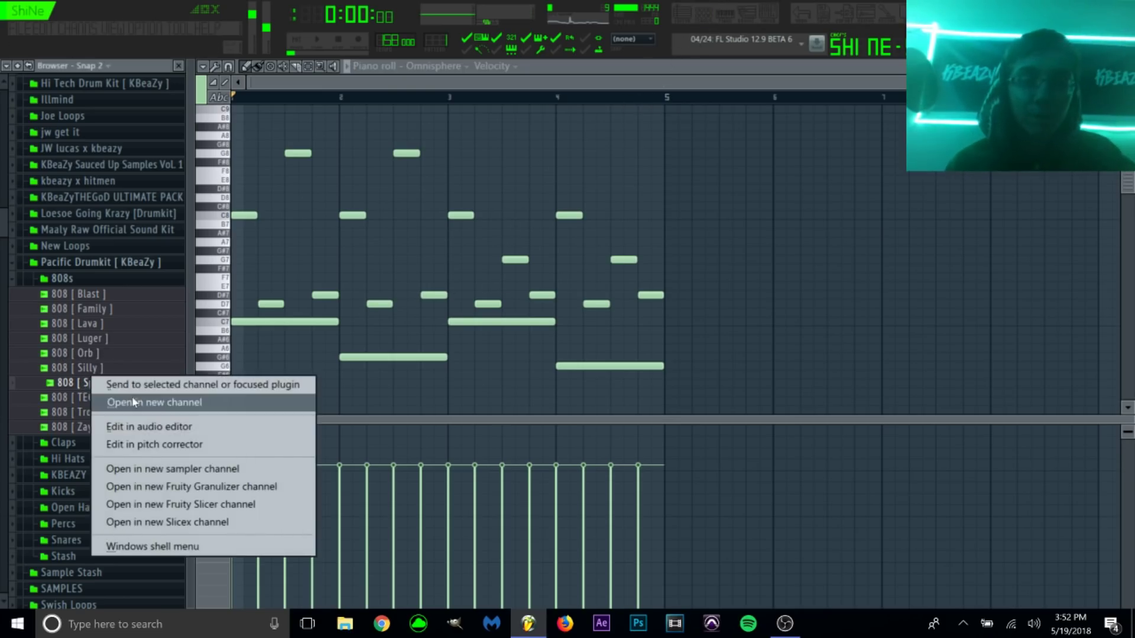
click(136, 402)
click(754, 239)
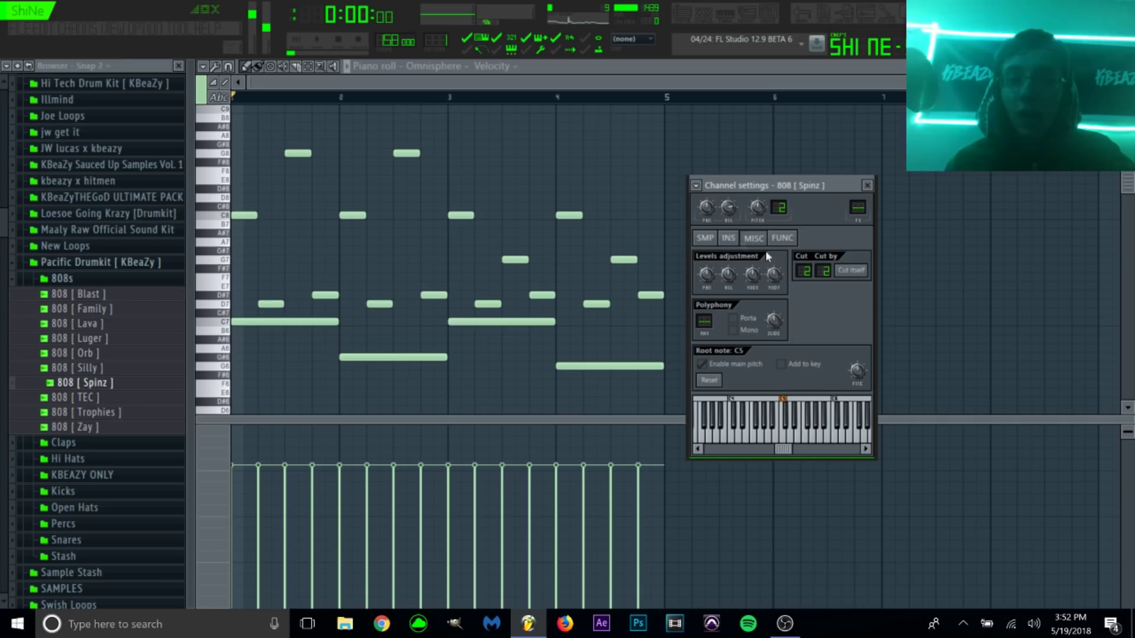
Test the 808 [ Spinz ] sound and add a short C7 note at the start of bar 1 in its piano roll.
key(z)
click(436, 65)
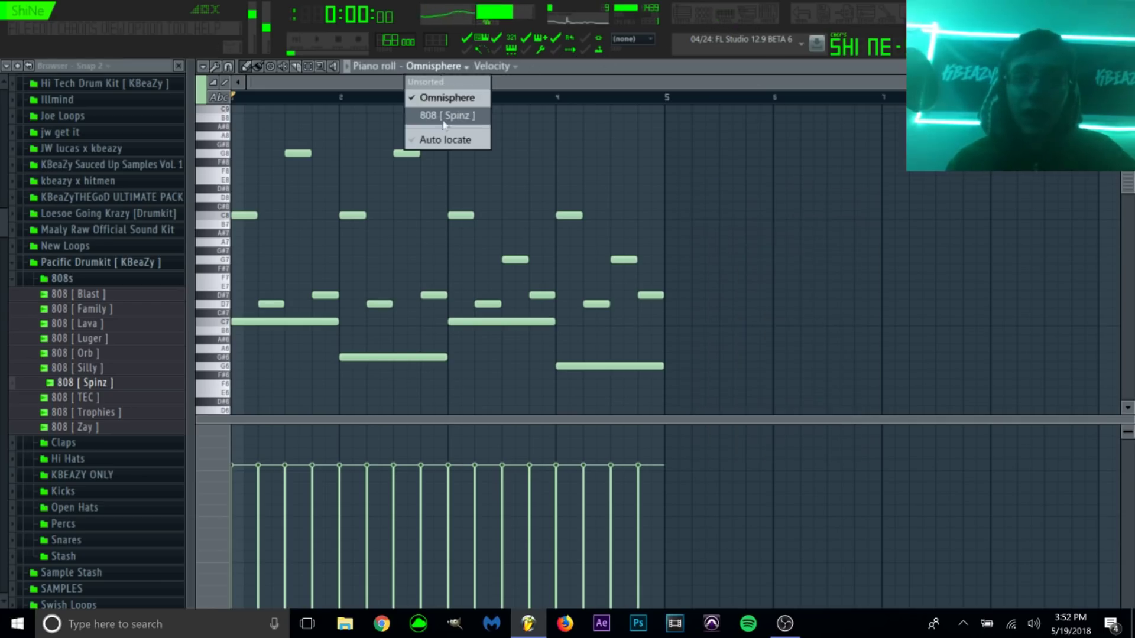
click(445, 115)
scroll(286, 183, up, 5)
click(197, 155)
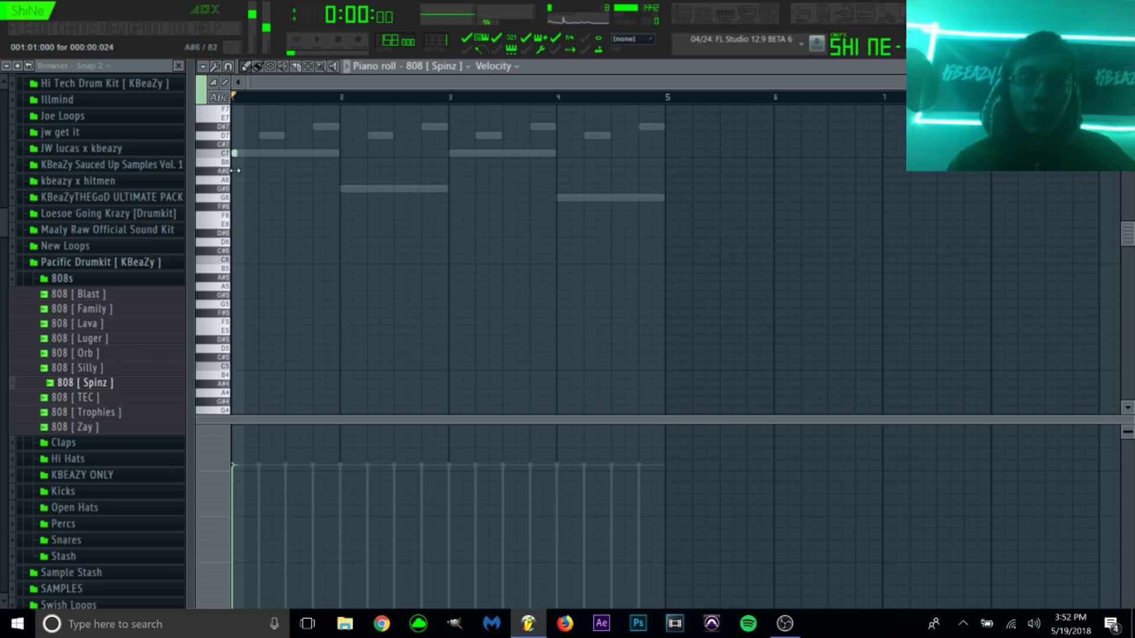
scroll(387, 165, up, 3)
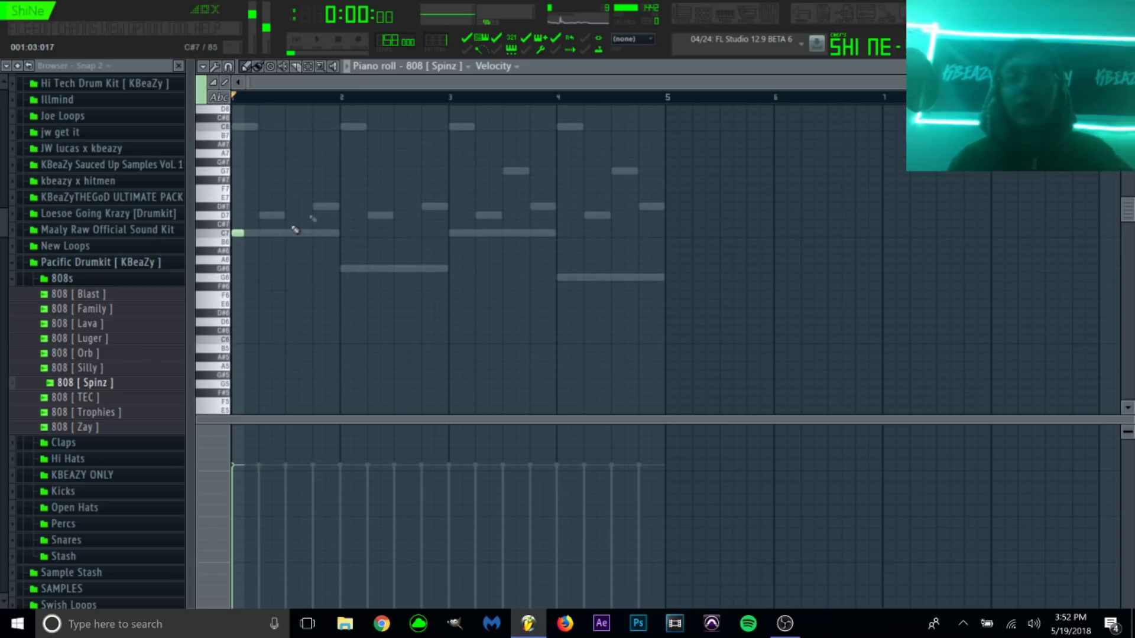
Highlight the four bar-long bass notes in the Omnisphere piano roll to examine their pitches.
click(435, 66)
click(443, 97)
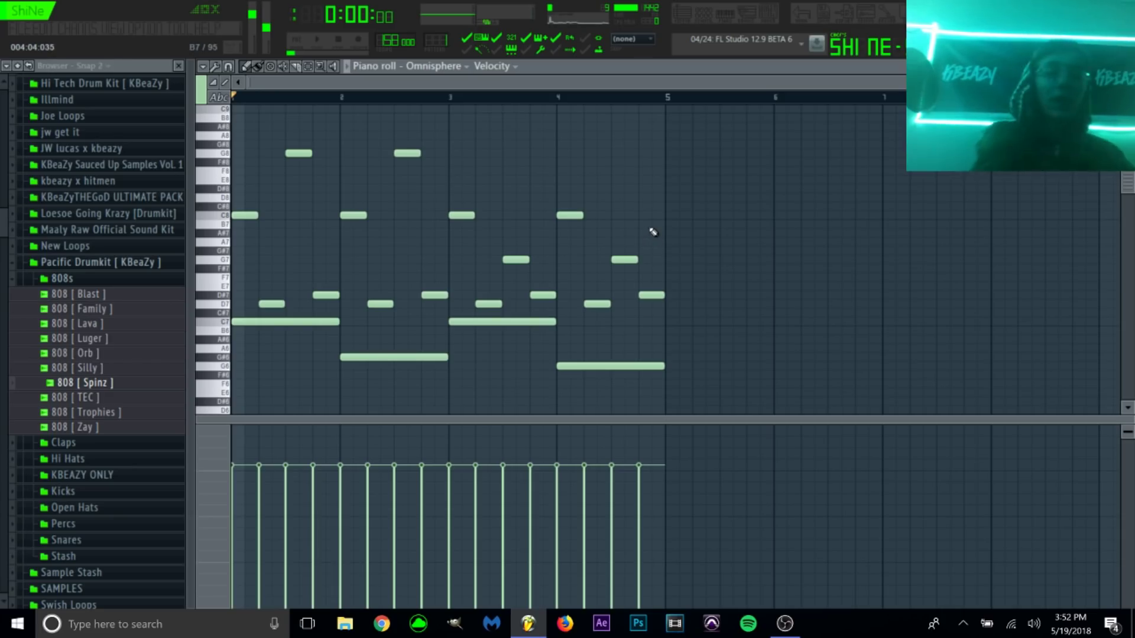
drag(617, 378, 332, 309)
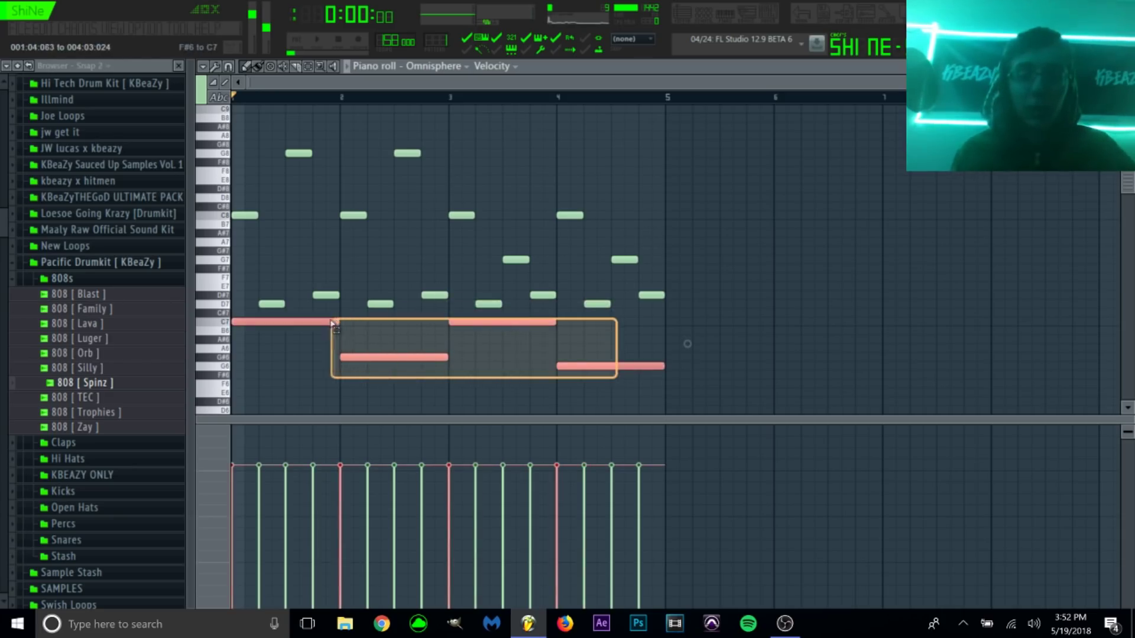
click(765, 276)
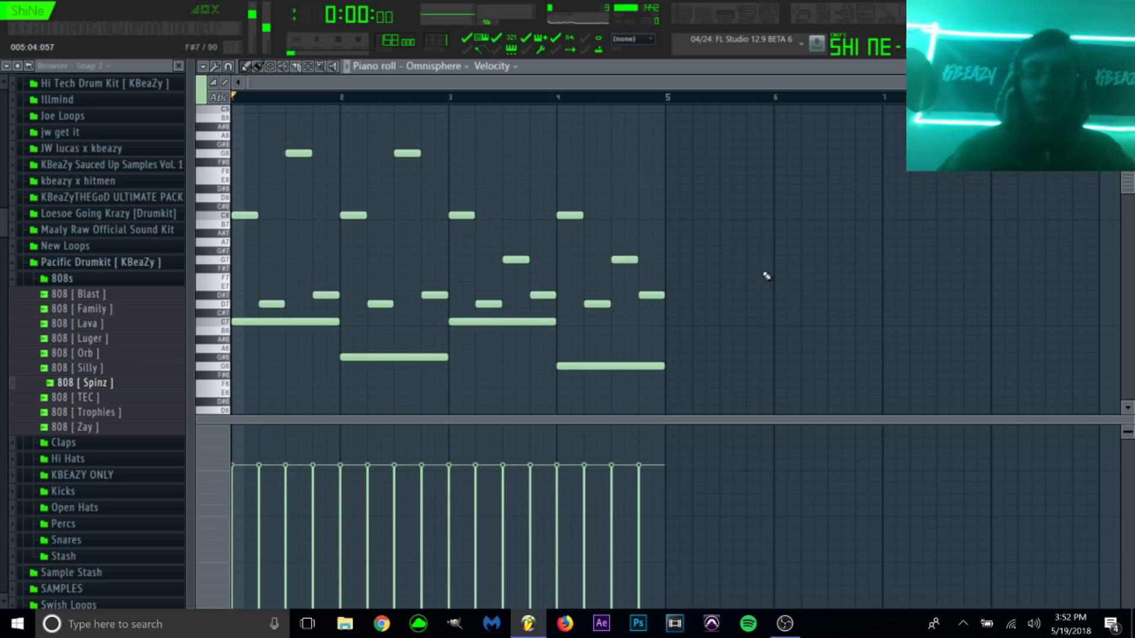
Compare the 808 [ Spinz ] piano roll with the Omnisphere bass line and audition 808 keys in different octaves.
click(434, 66)
click(440, 114)
click(434, 66)
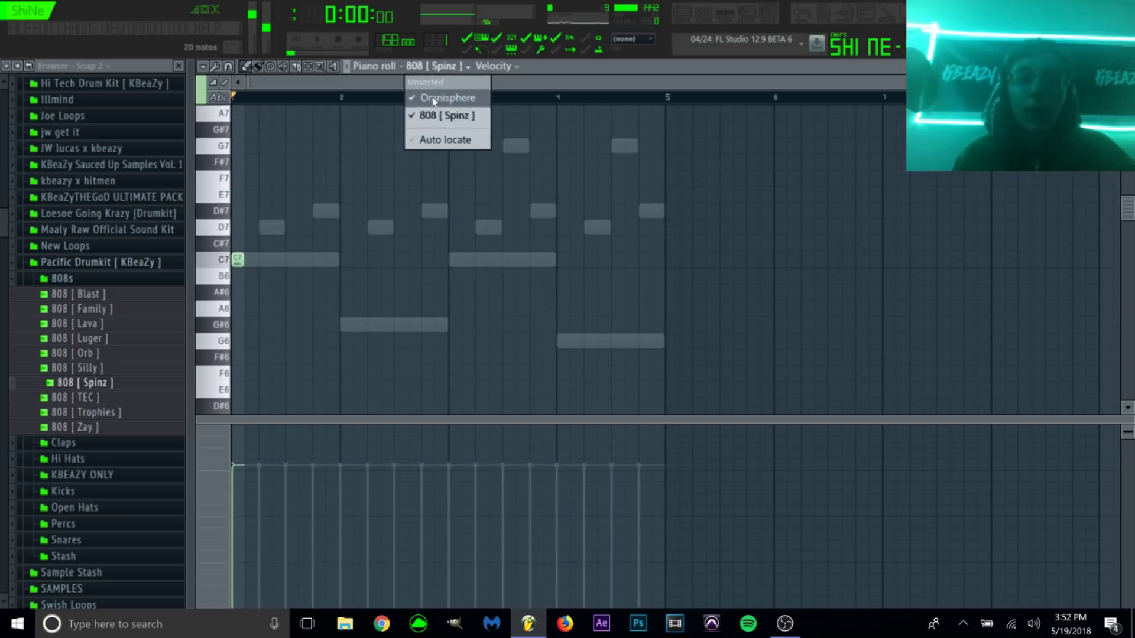
click(440, 95)
click(449, 67)
click(447, 115)
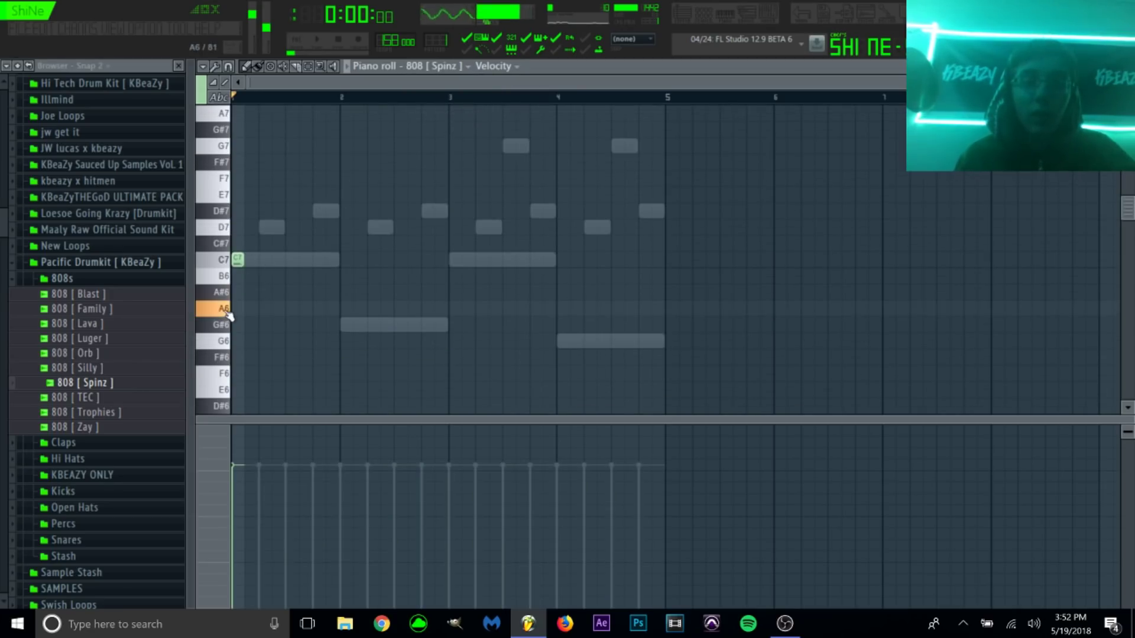
scroll(229, 313, down, 8)
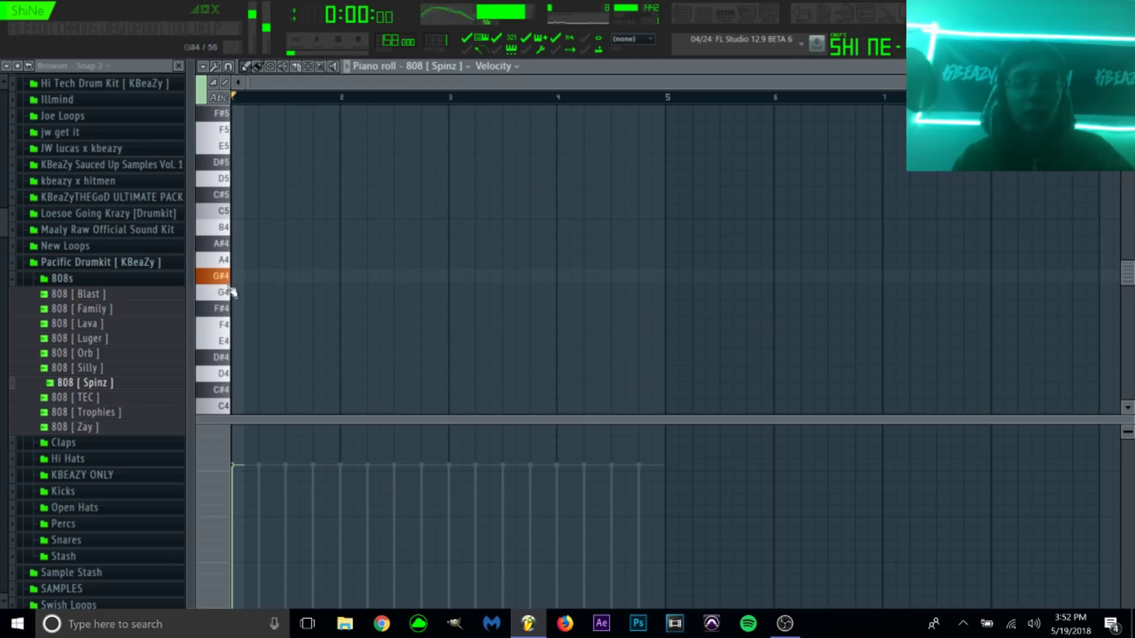
scroll(398, 291, up, 12)
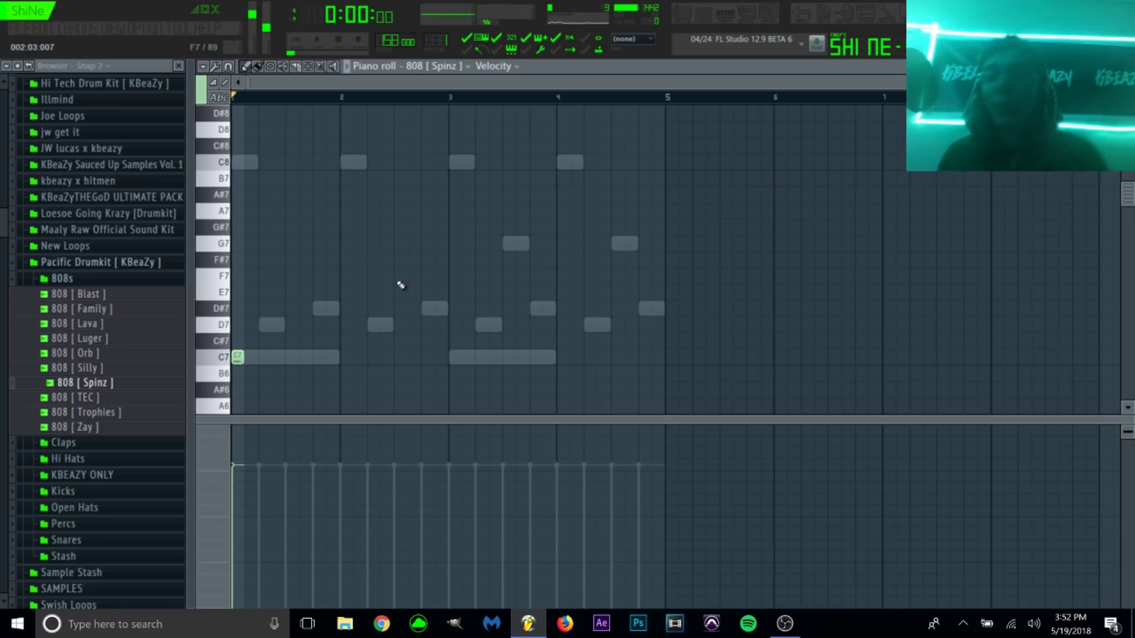
scroll(401, 286, down, 3)
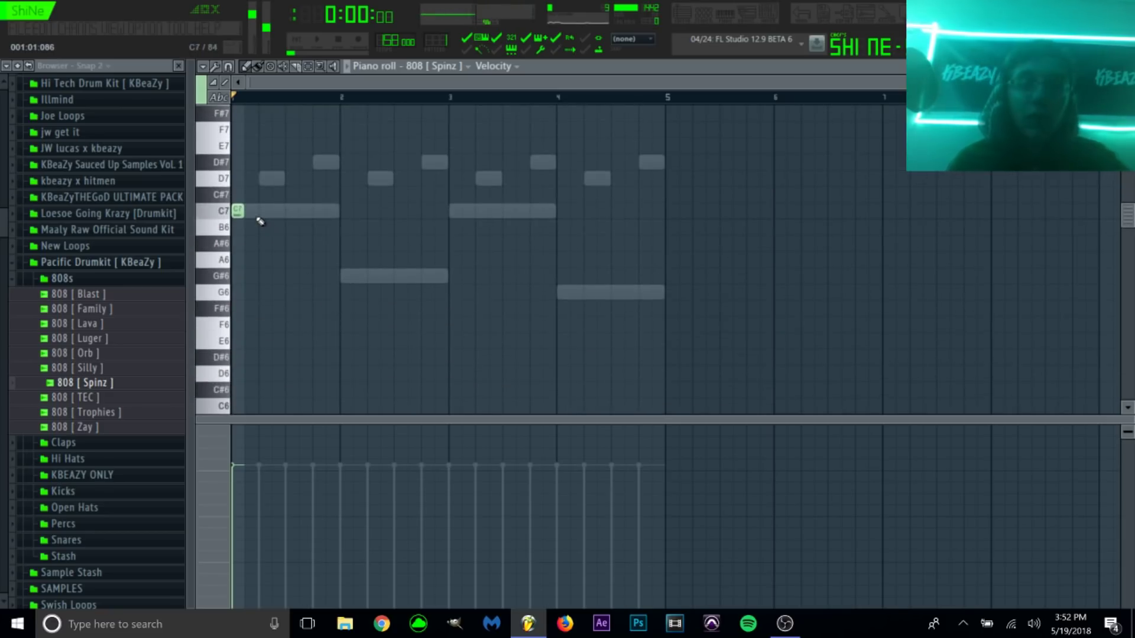
Raise the first 808 note to D#7 and transpose the whole Omnisphere melody up three semitones to match it.
scroll(260, 221, up, 2)
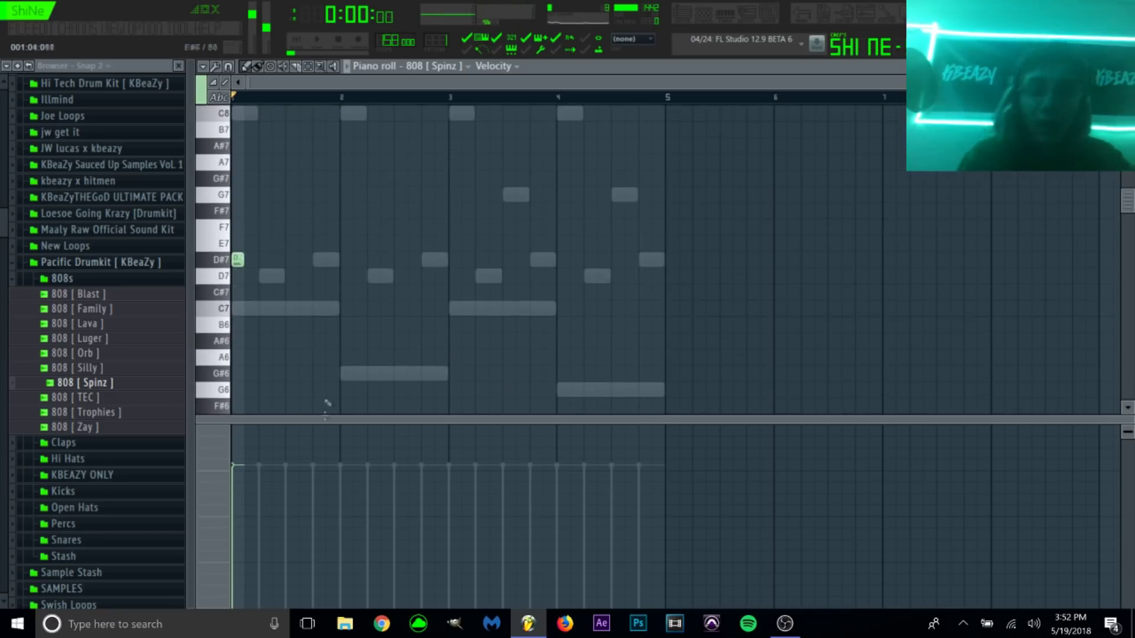
click(446, 69)
click(440, 92)
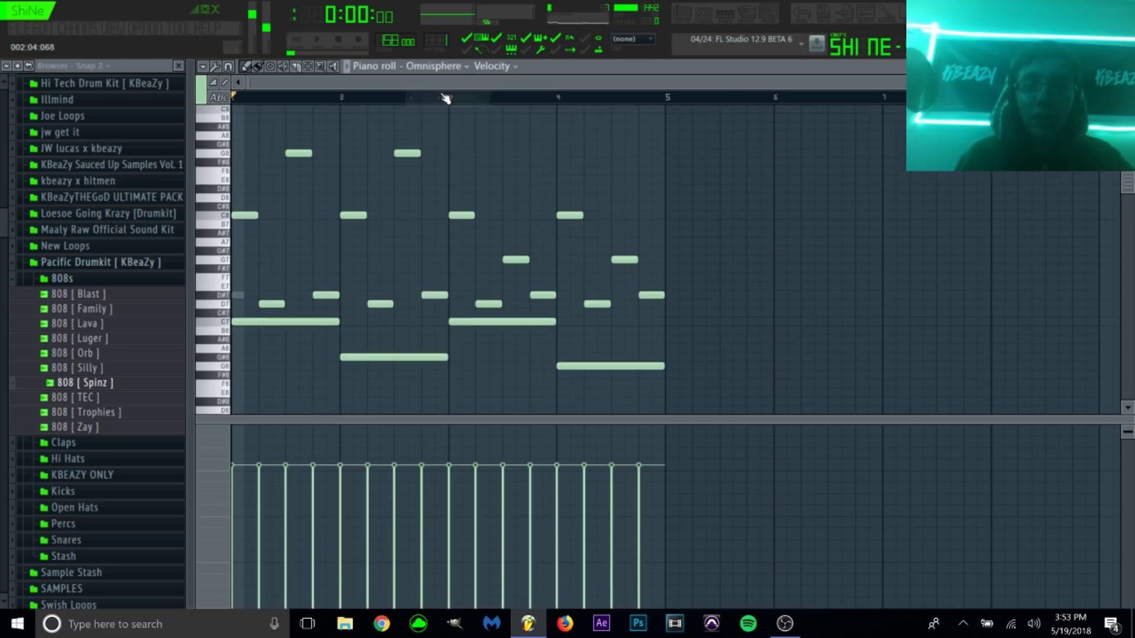
click(435, 66)
click(413, 114)
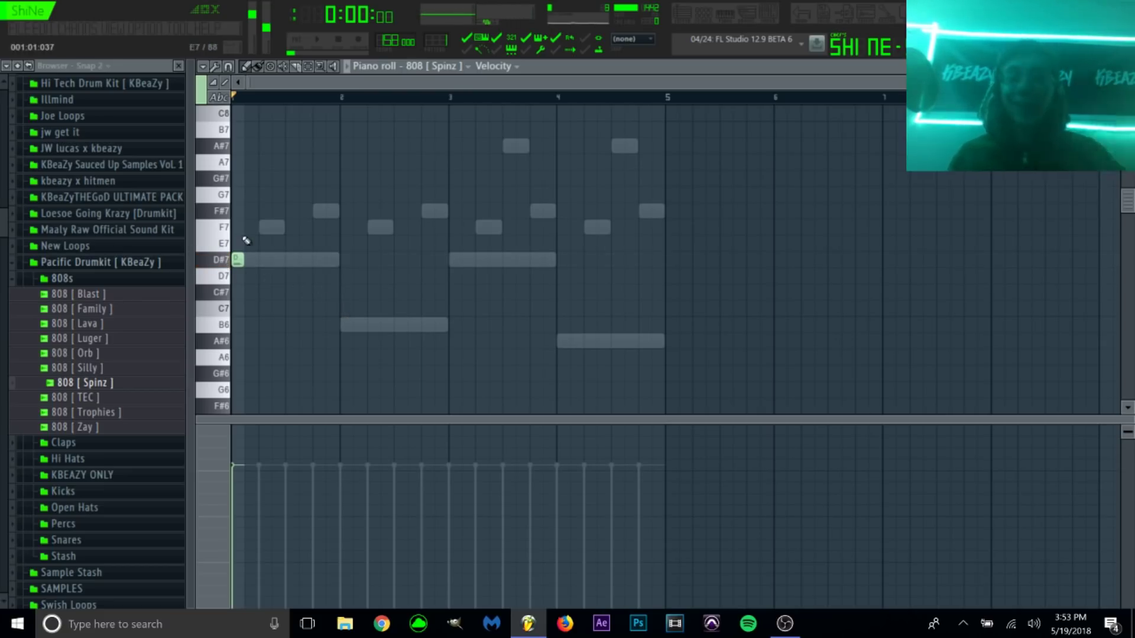
Add 808 notes on D#7 at beats 2.5 and 4 of bar 1 and on B6 at beats 2 and 3.5 of bar 2.
click(279, 260)
key(space)
click(316, 261)
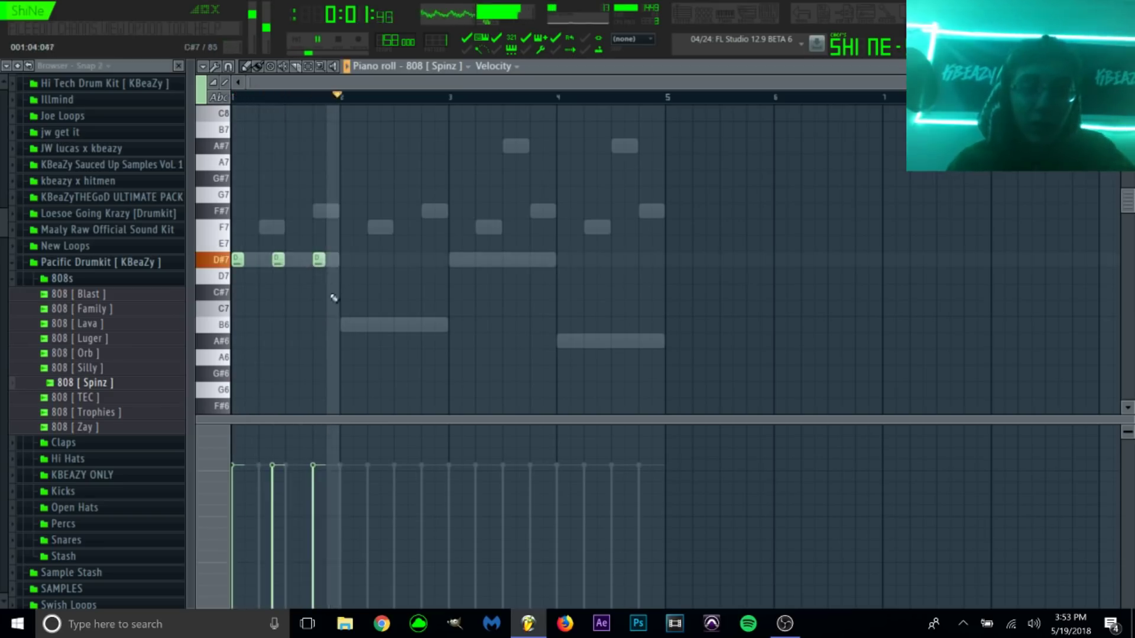
click(373, 324)
click(414, 325)
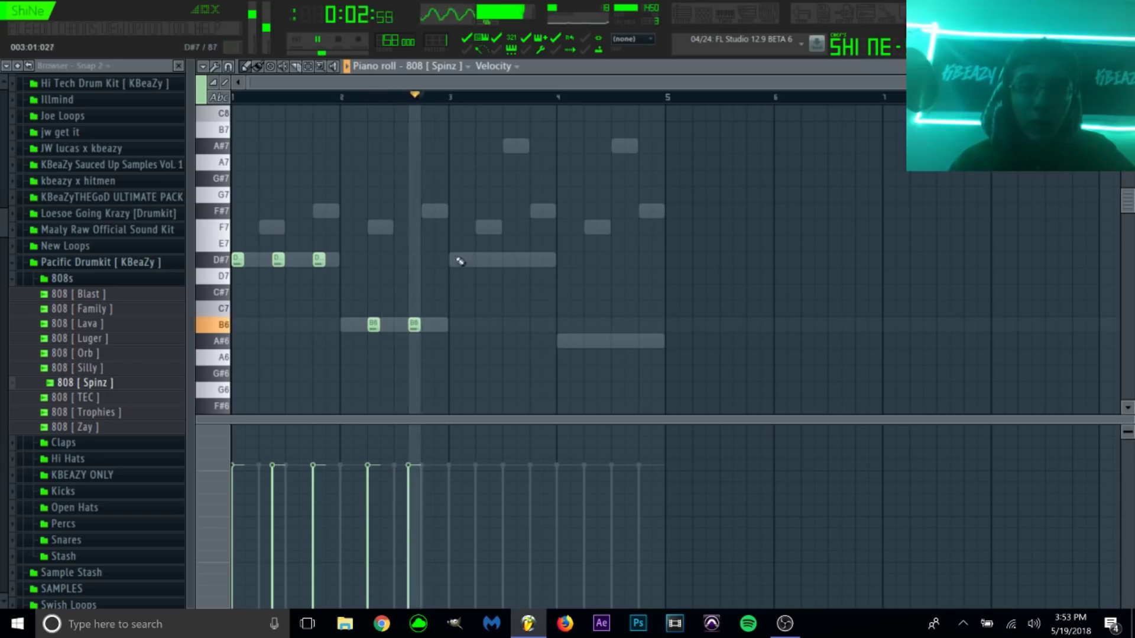
Try a high D#8 808 note at the start of bar 3 followed by a D#7 note on beat 2.
key(space)
scroll(460, 223, up, 3)
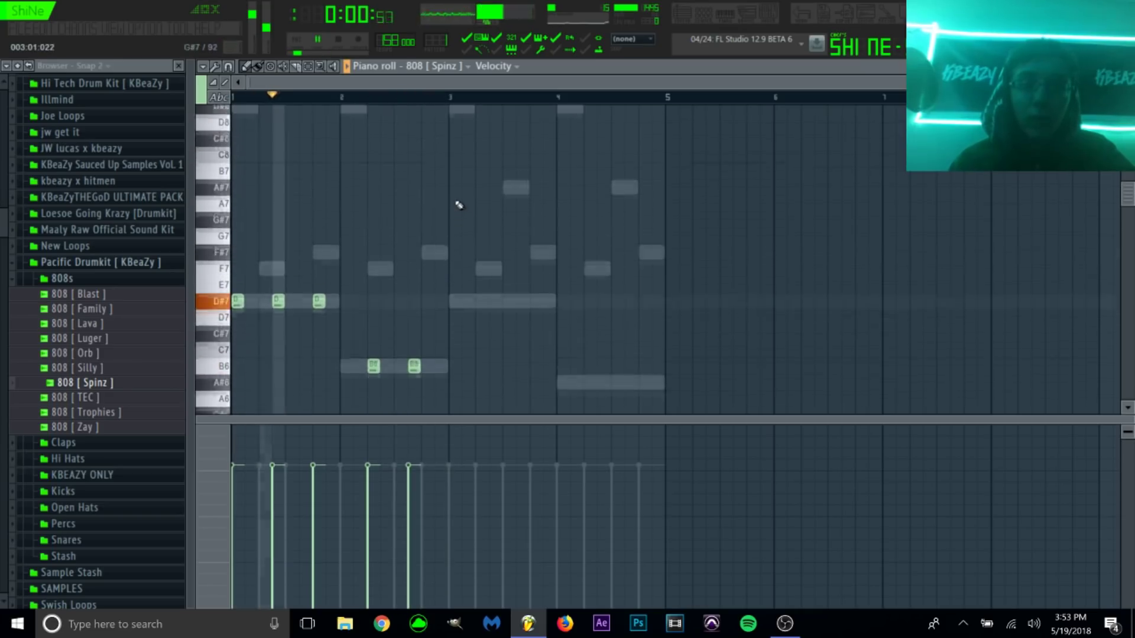
click(461, 113)
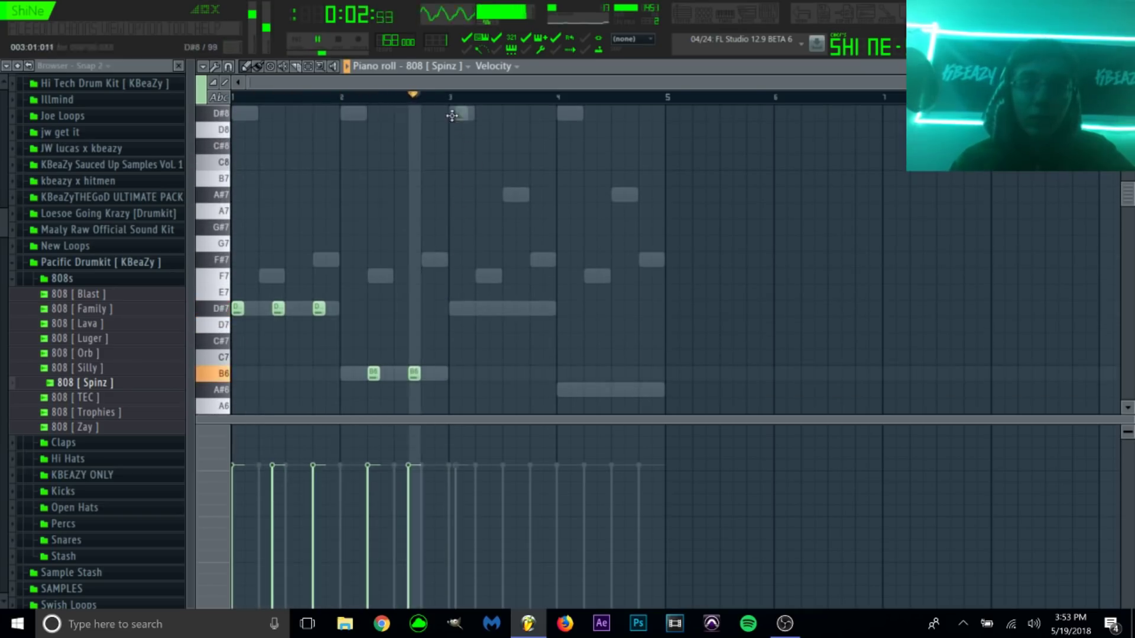
click(482, 309)
key(space)
key(space)
right_click(460, 116)
click(451, 112)
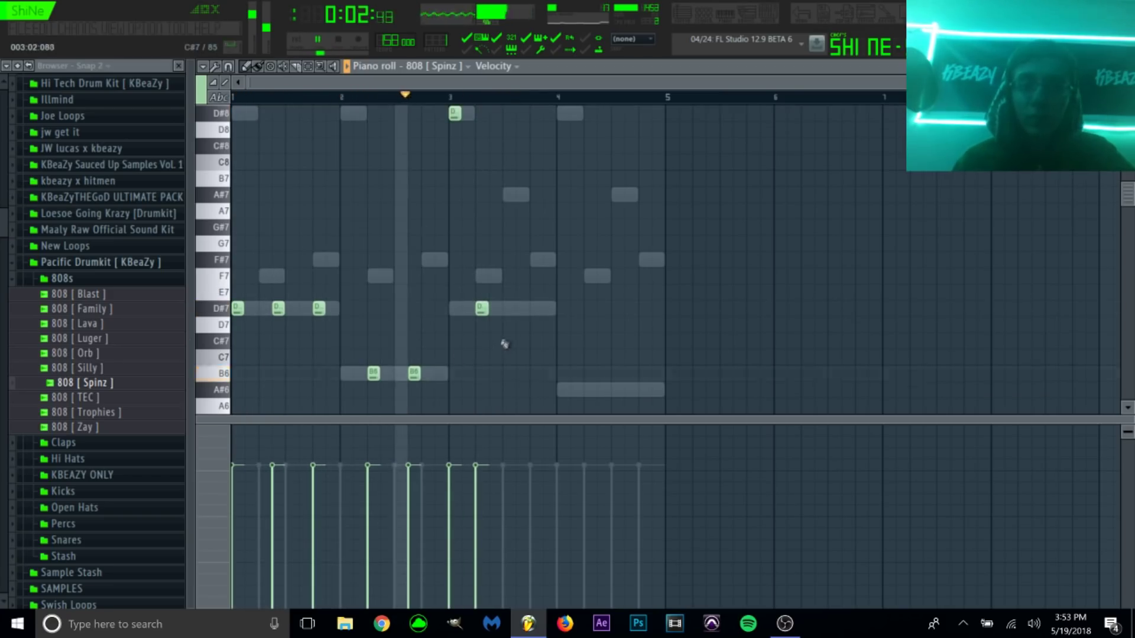
Replace the D#7 note on beat 2 of bar 3 with D#7 notes at beats 2.5 and 4.
click(518, 309)
key(space)
key(space)
right_click(484, 310)
click(494, 310)
right_click(521, 311)
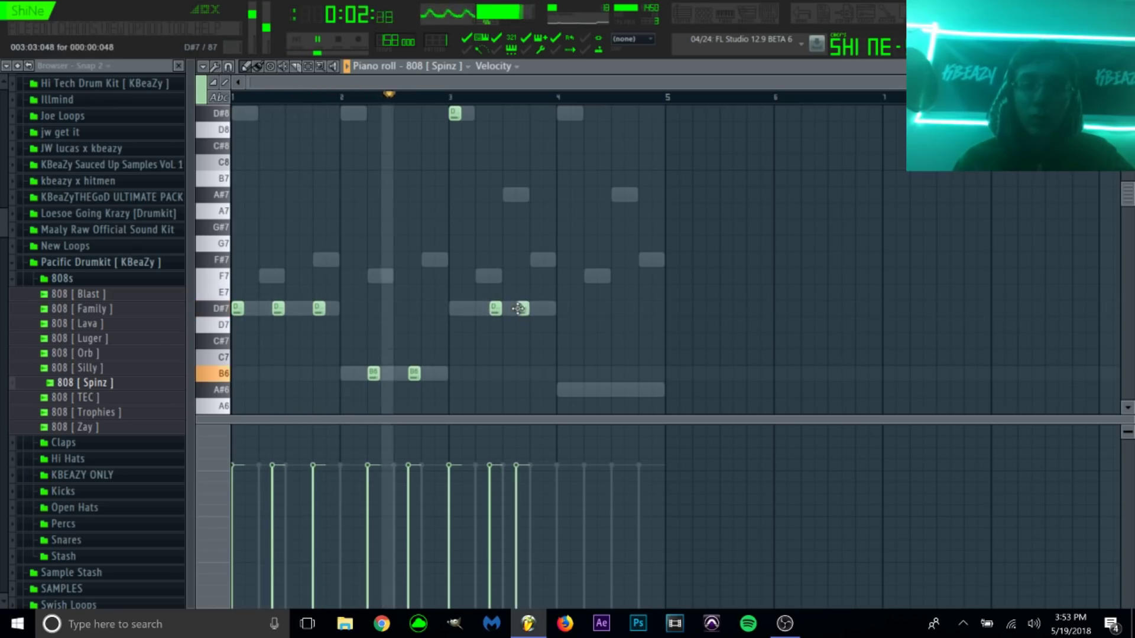
click(539, 309)
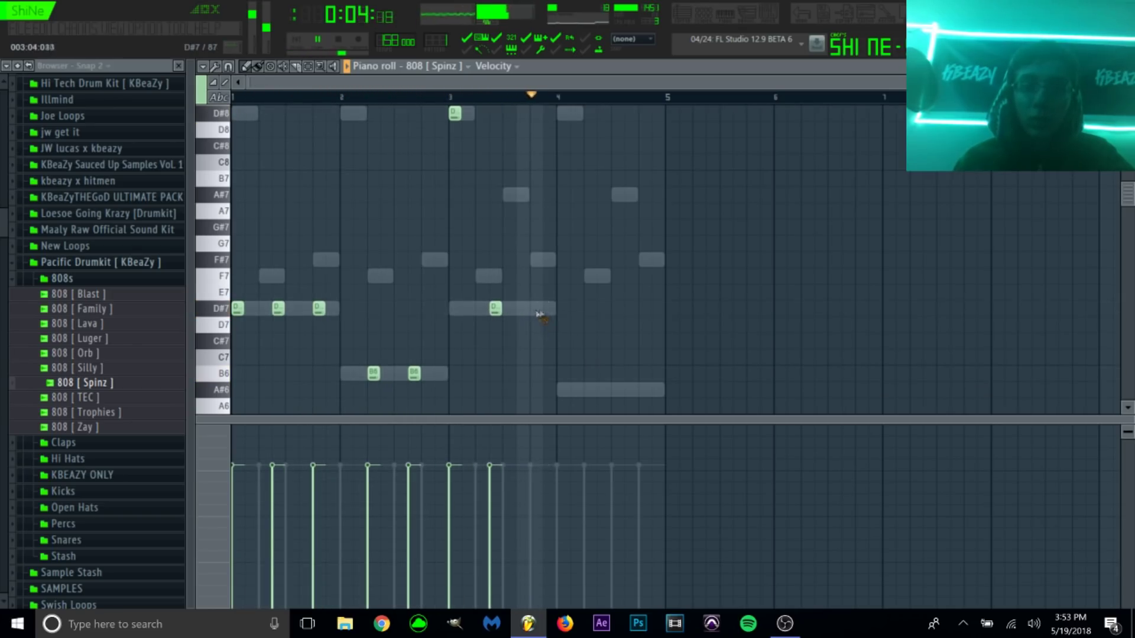
Add two A#6 808 notes in bar 4, at beats 2 and 3.5, and play the pattern.
key(space)
click(590, 389)
click(629, 390)
key(space)
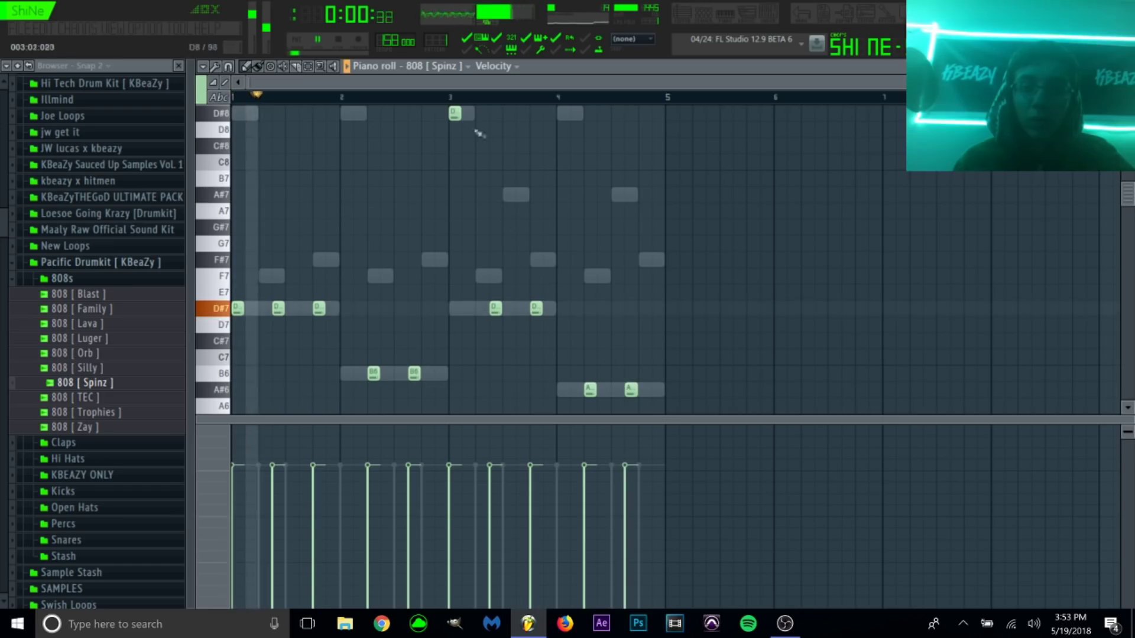
Transpose all the 808 [ Spinz ] notes down two octaves and play the pattern.
key(ctrl+Down)
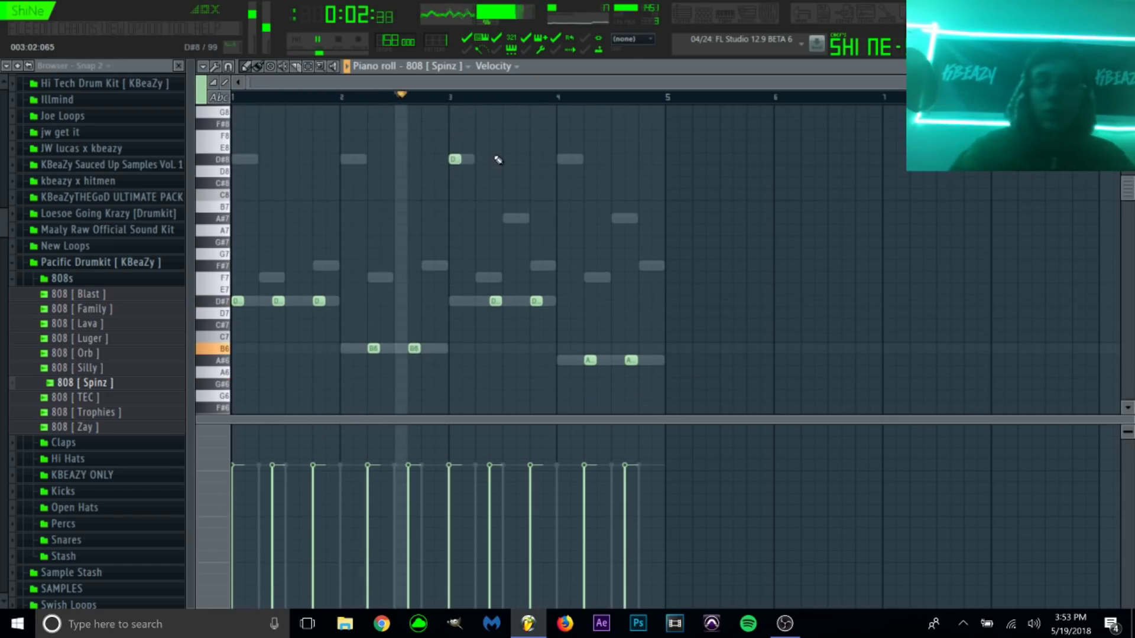
key(space)
key(ctrl+Down)
key(space)
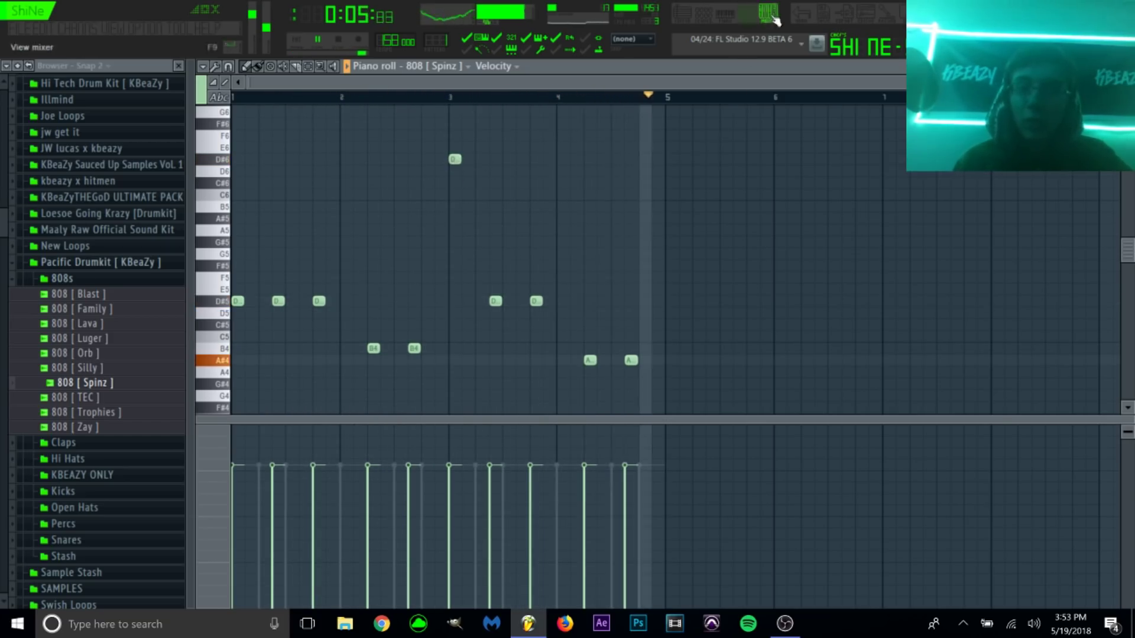
Route the 808 [ Spinz ] channel to mixer Insert 2 and name that insert after the channel.
key(space)
key(F6)
key(F9)
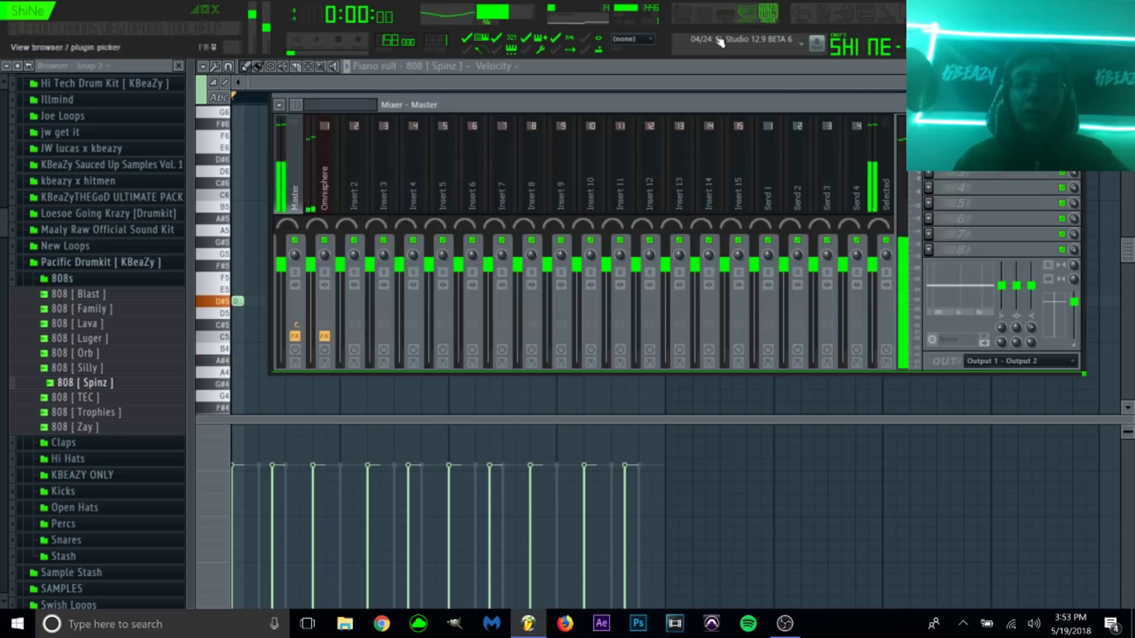
click(351, 215)
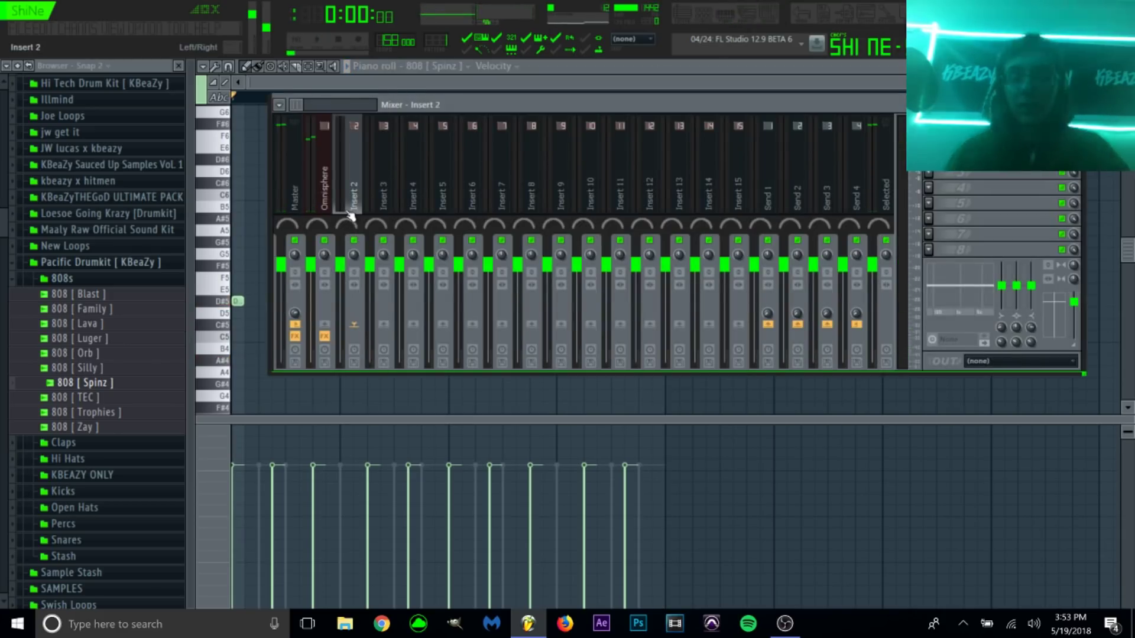
click(713, 24)
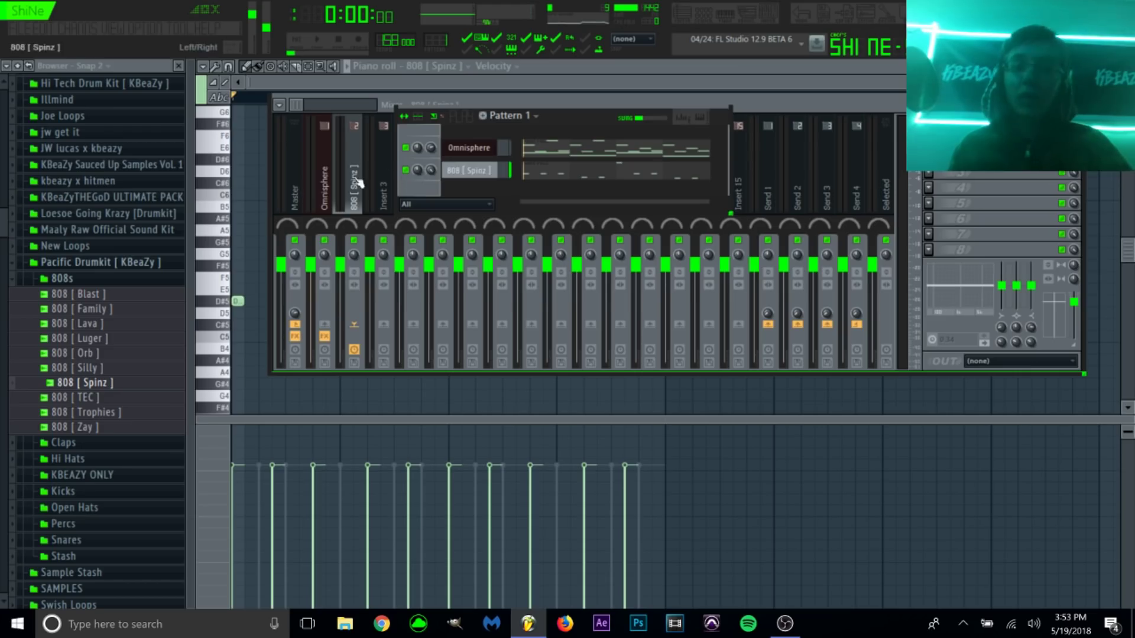
Lower the Omnisphere mixer track's volume while playing the pattern against the 808.
click(324, 188)
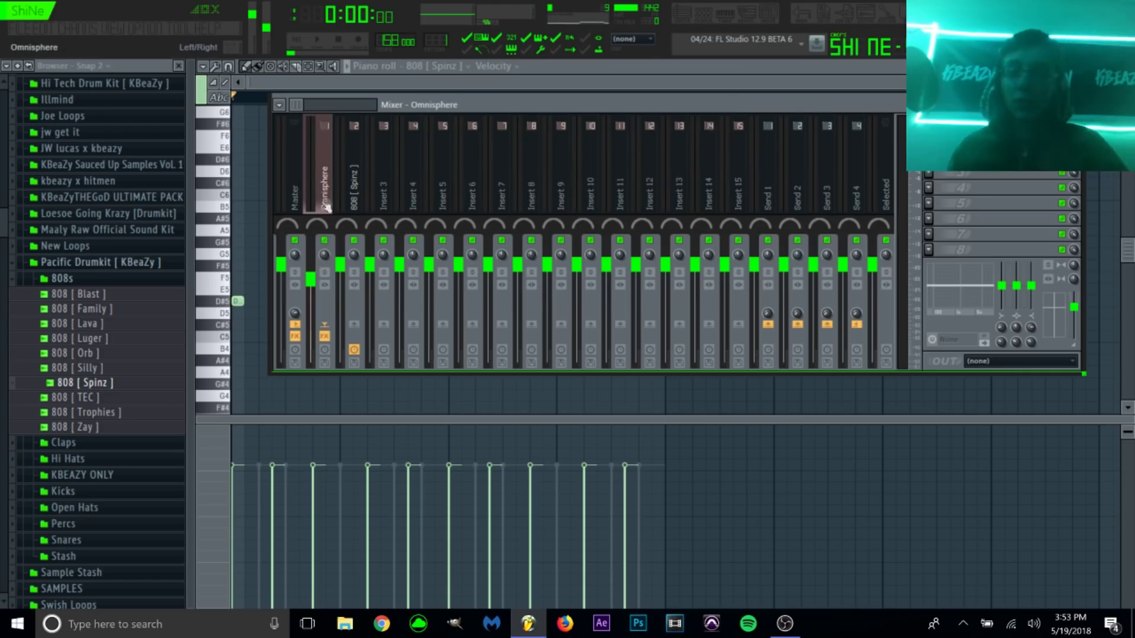
key(space)
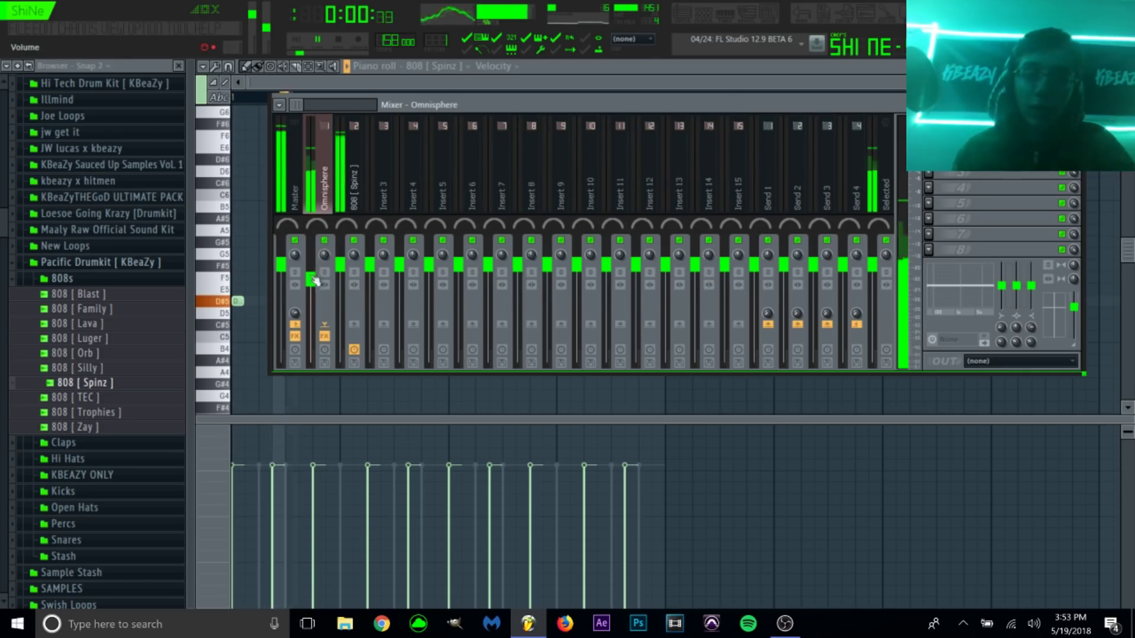
key(space)
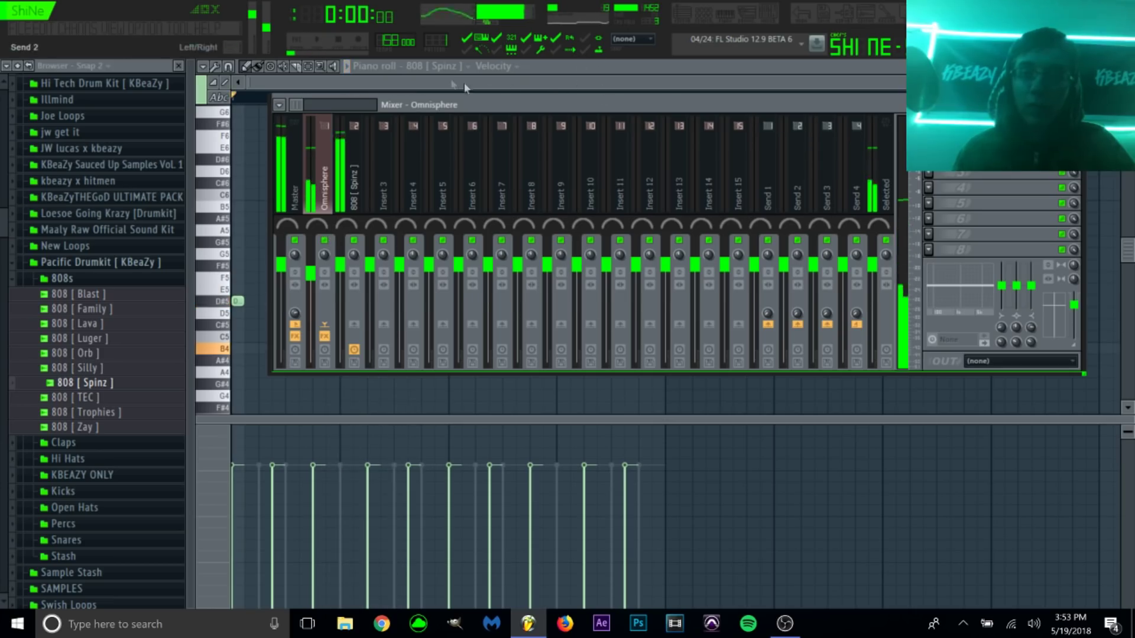
Transpose the Omnisphere melody up one octave so its bass line starts on D#8, and return to the 808 [ Spinz ] piano roll.
click(434, 65)
click(449, 99)
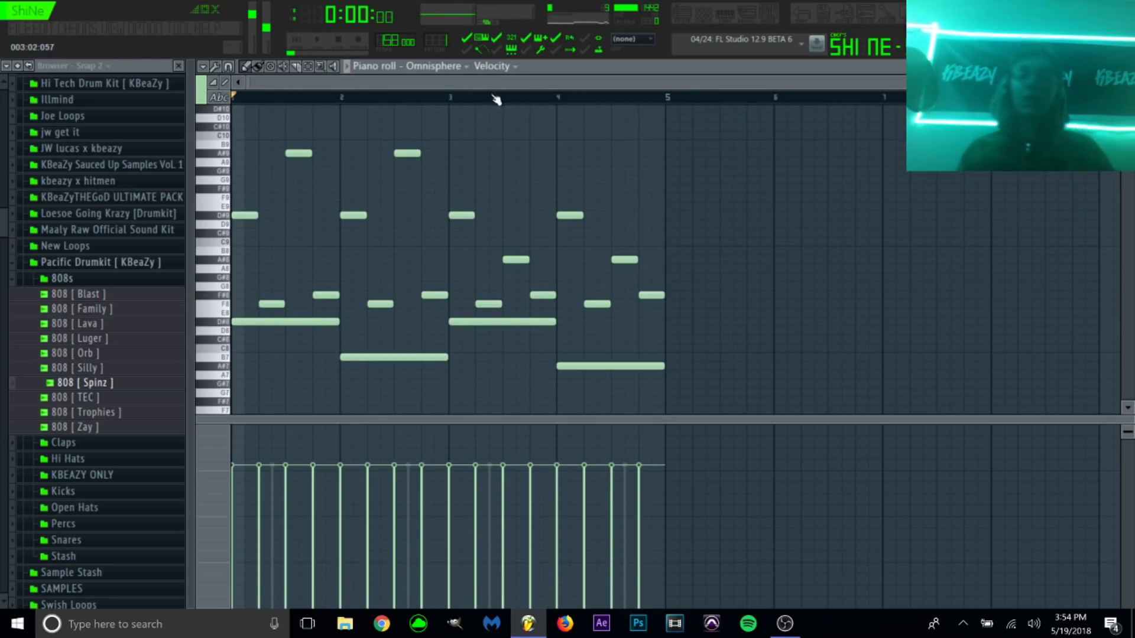
click(466, 66)
click(463, 94)
click(438, 66)
click(435, 66)
click(434, 66)
click(458, 109)
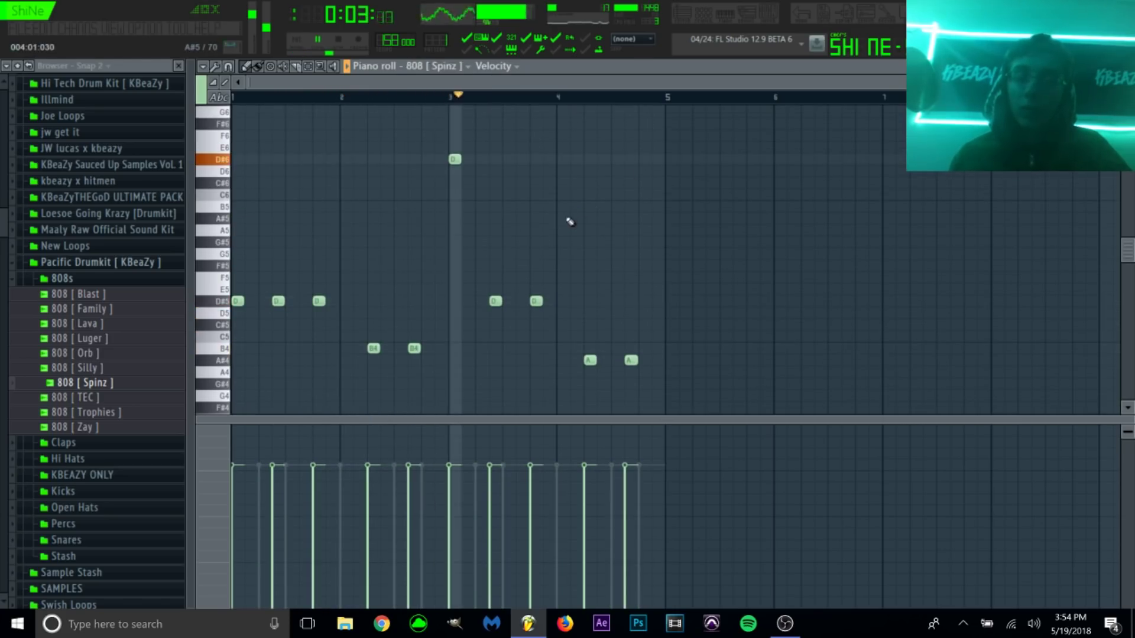
Replace the D#6 note at the start of bar 3 with D#5 and add an A#4 note on beat 4 of bar 4.
key(space)
key(space)
right_click(458, 161)
click(454, 300)
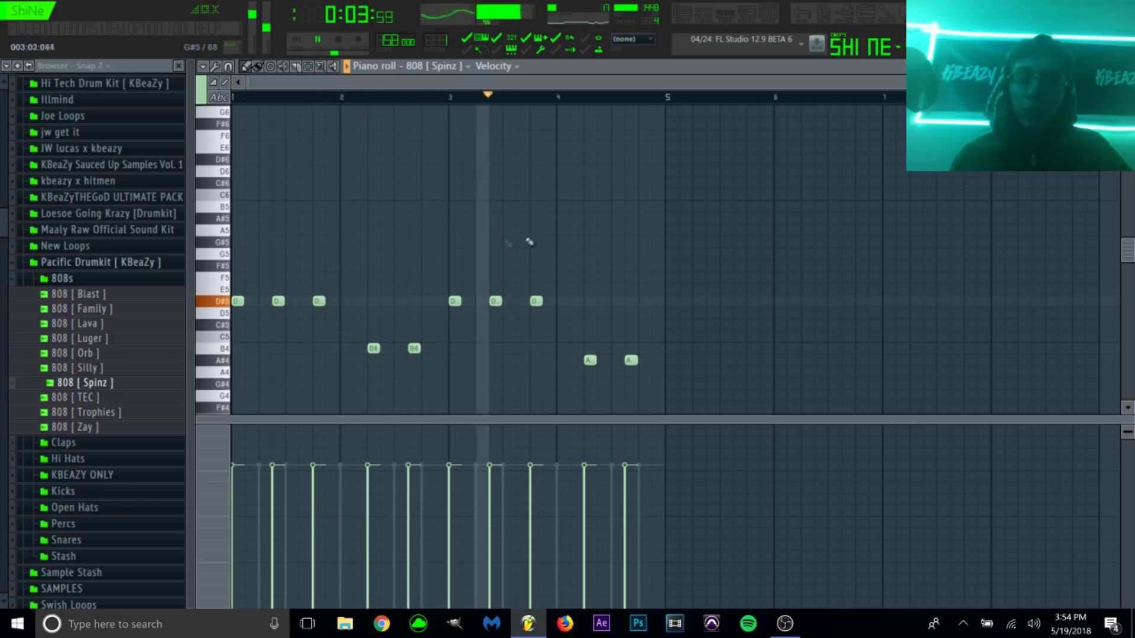
click(644, 360)
Set the piano roll snap to 1/2 step and paint three very short A#4 notes within the first beat of bar 4.
key(space)
click(229, 66)
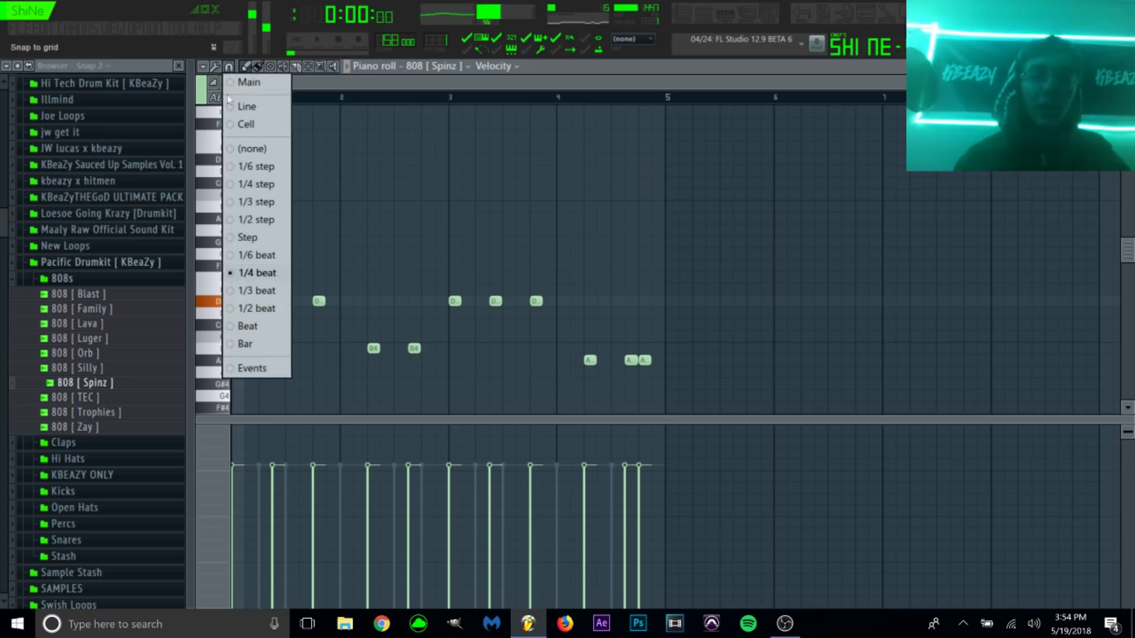
click(255, 224)
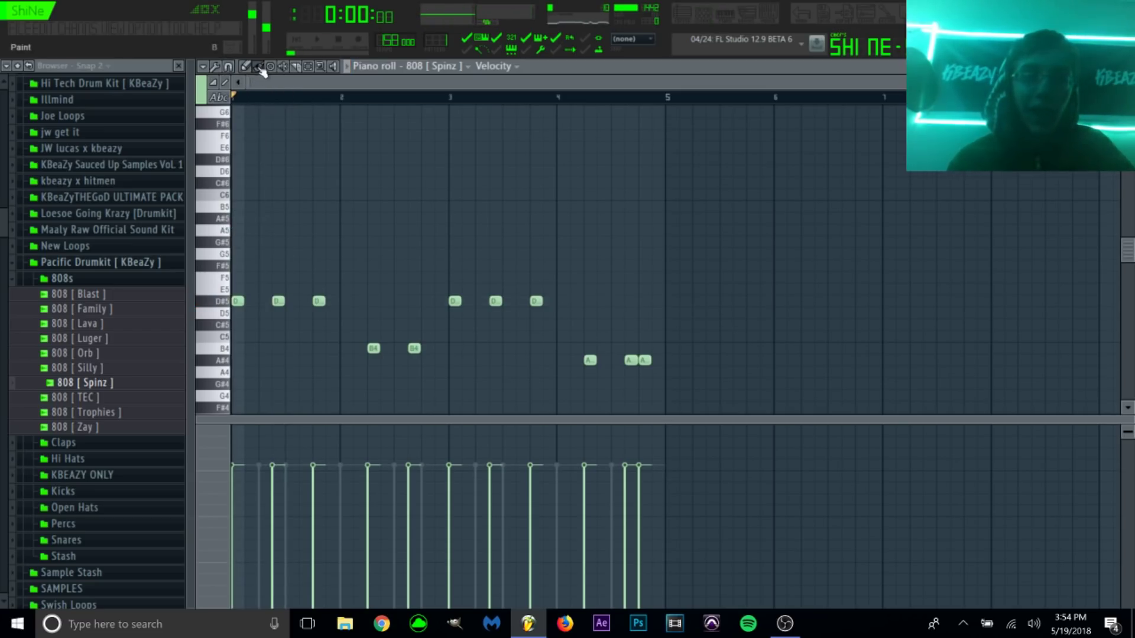
key(space)
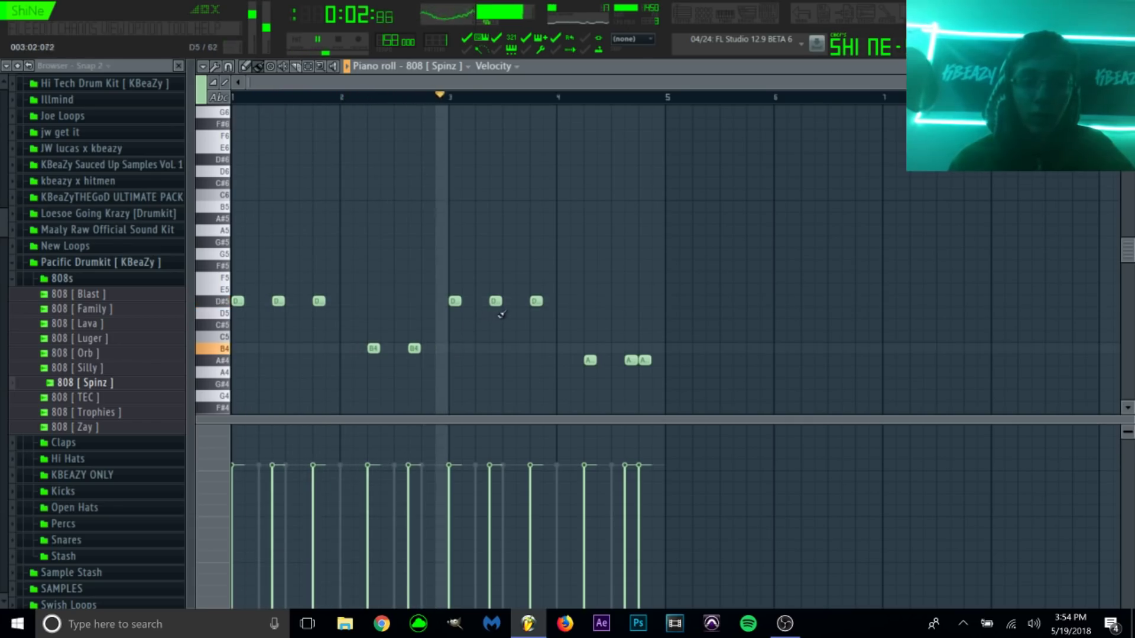
key(space)
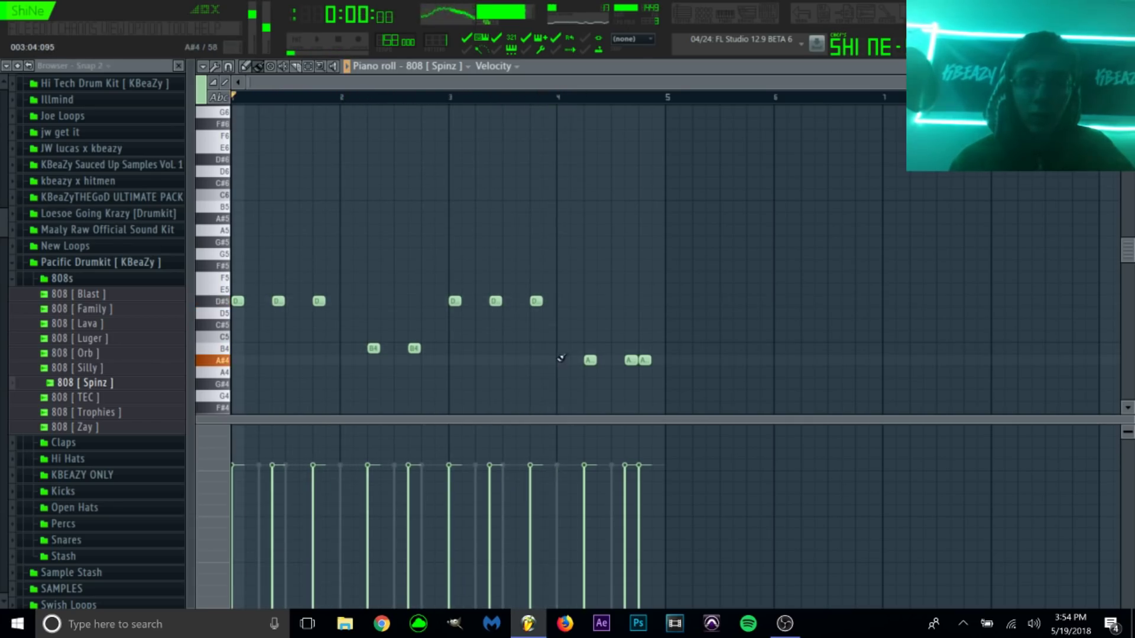
drag(561, 360, 564, 360)
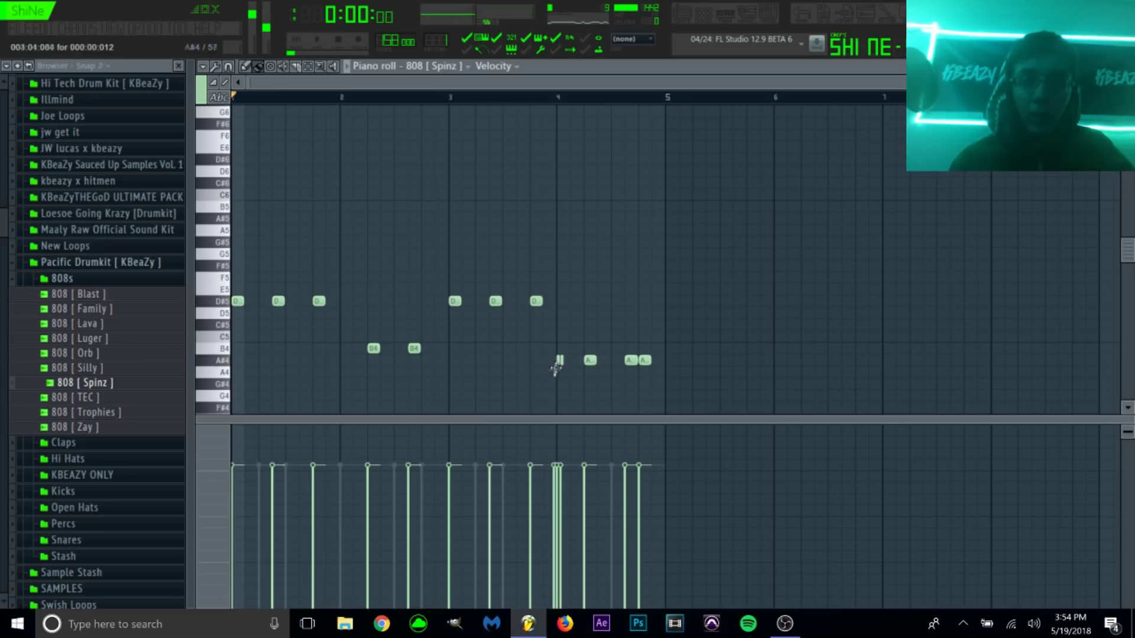
key(space)
click(572, 360)
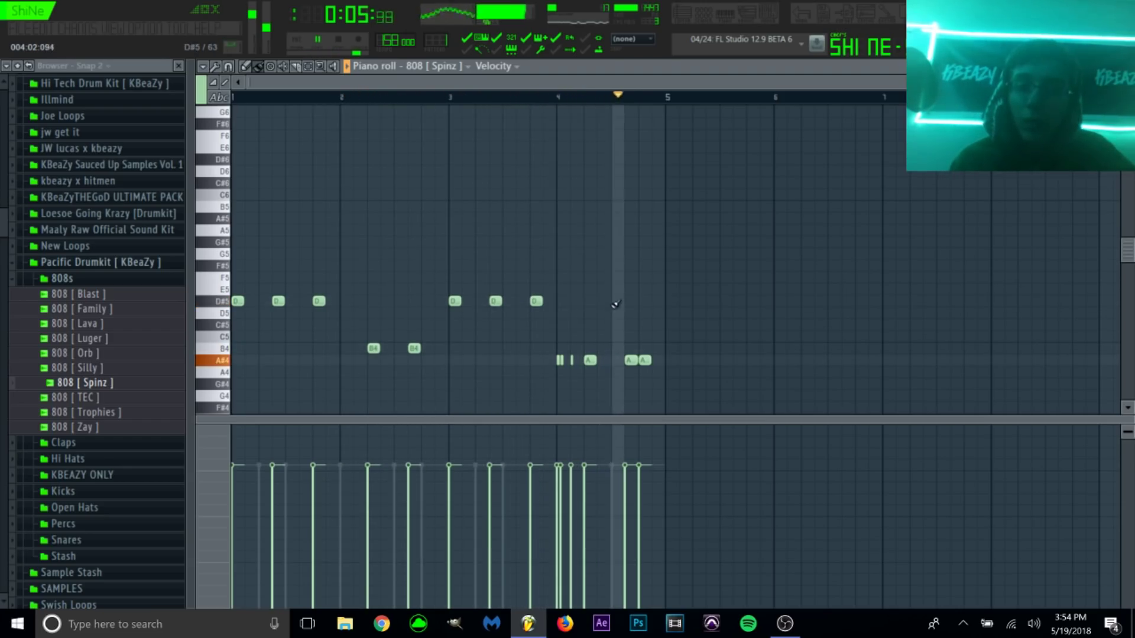
key(space)
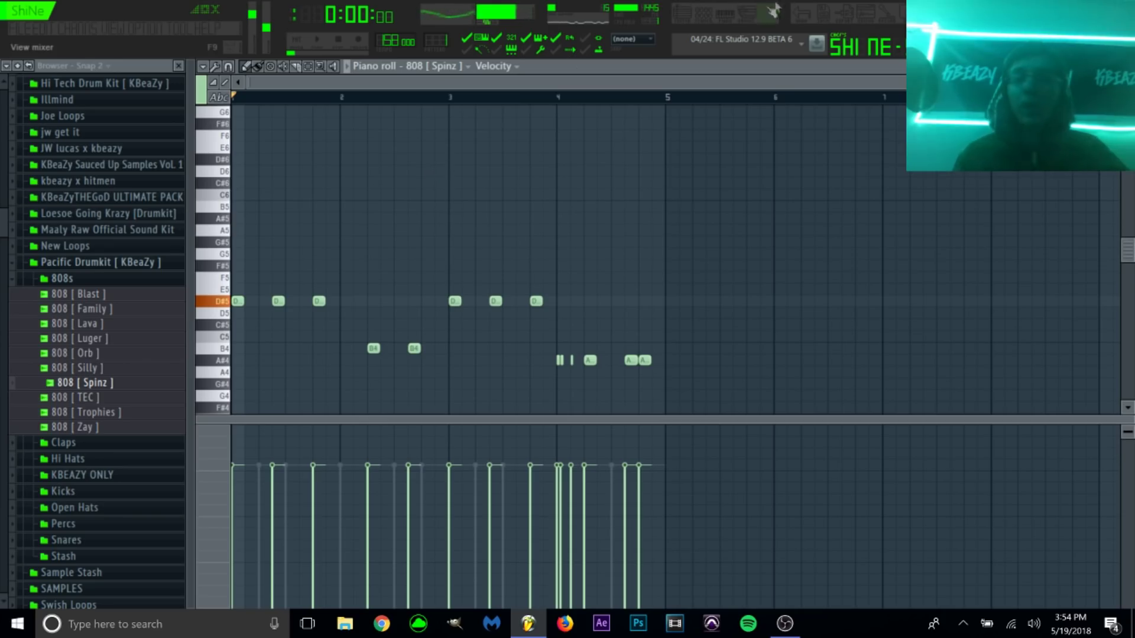
Look at the 808 [ Spinz ] track in the mixer and return to its piano roll.
click(771, 17)
click(354, 178)
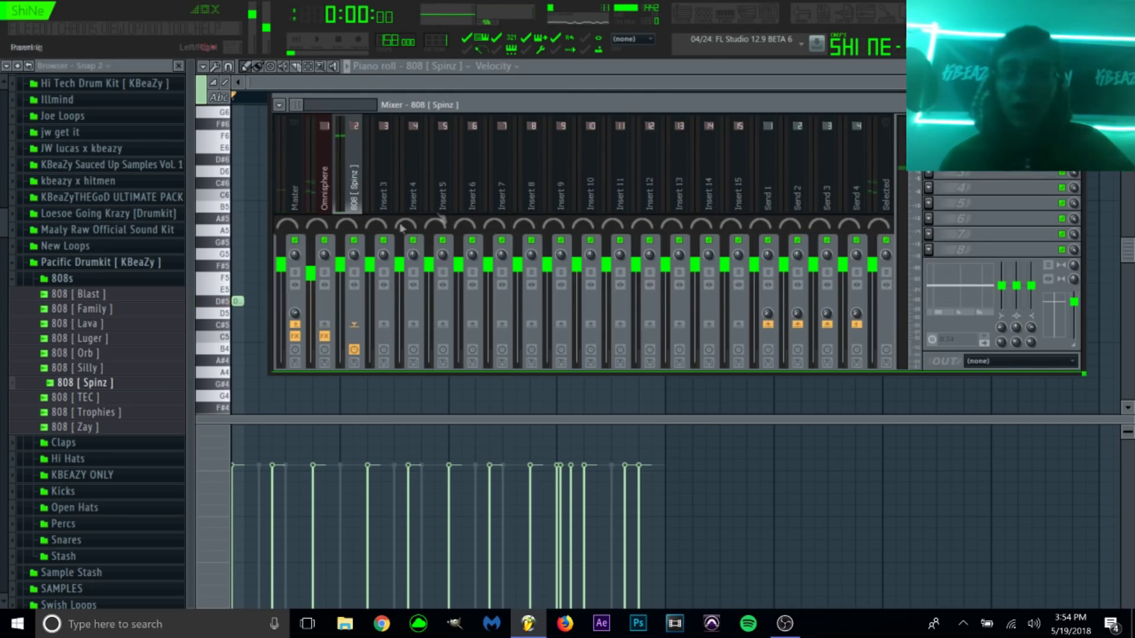
click(661, 68)
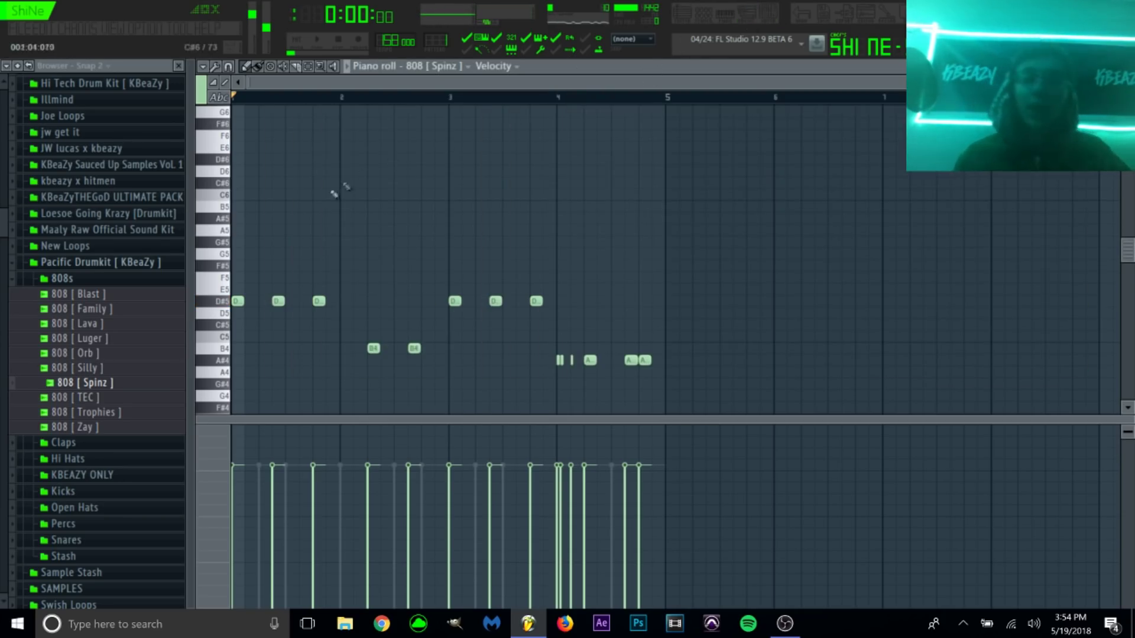
click(439, 68)
click(443, 116)
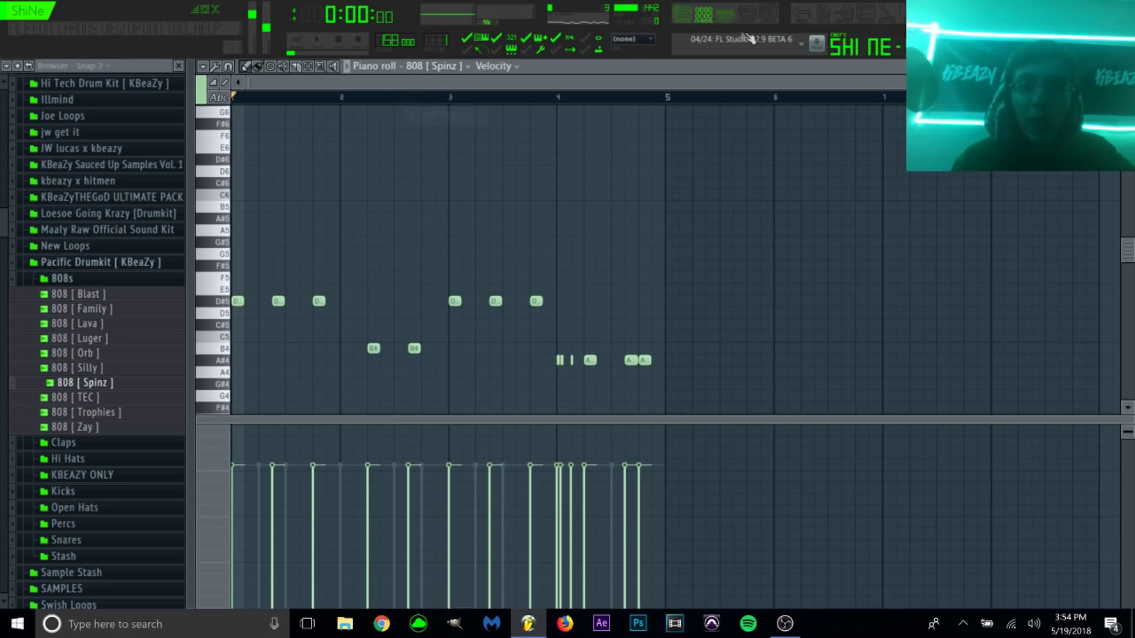
Browse the Pacific Drumkit claps while the pattern plays and open Clap [ Luger Slap ] in a new channel.
click(704, 21)
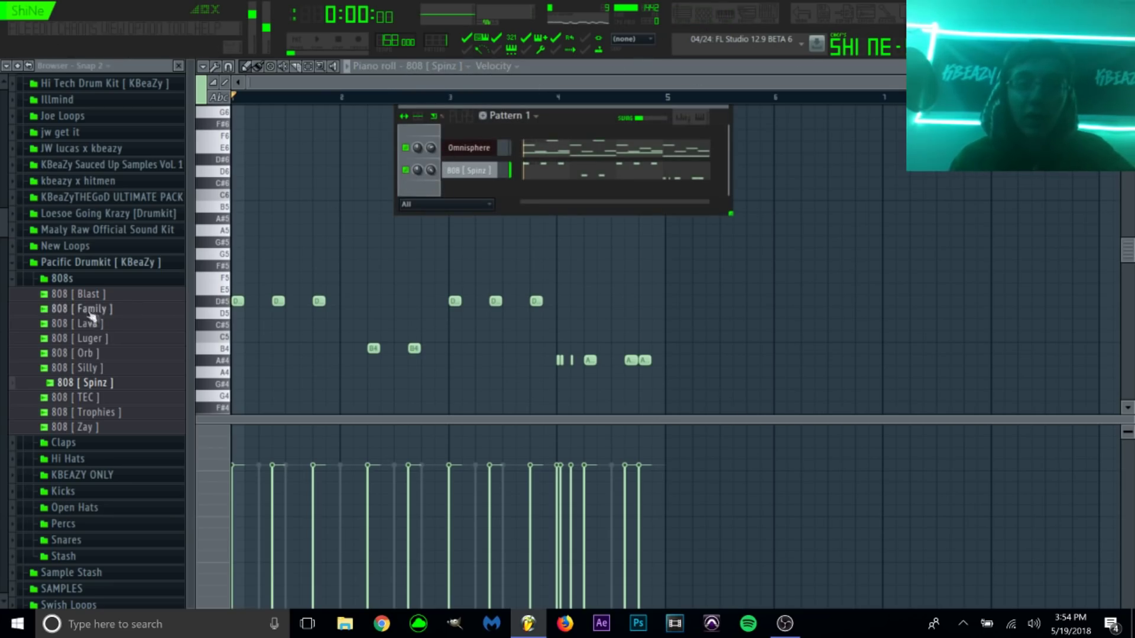
click(62, 279)
key(space)
click(63, 294)
right_click(112, 390)
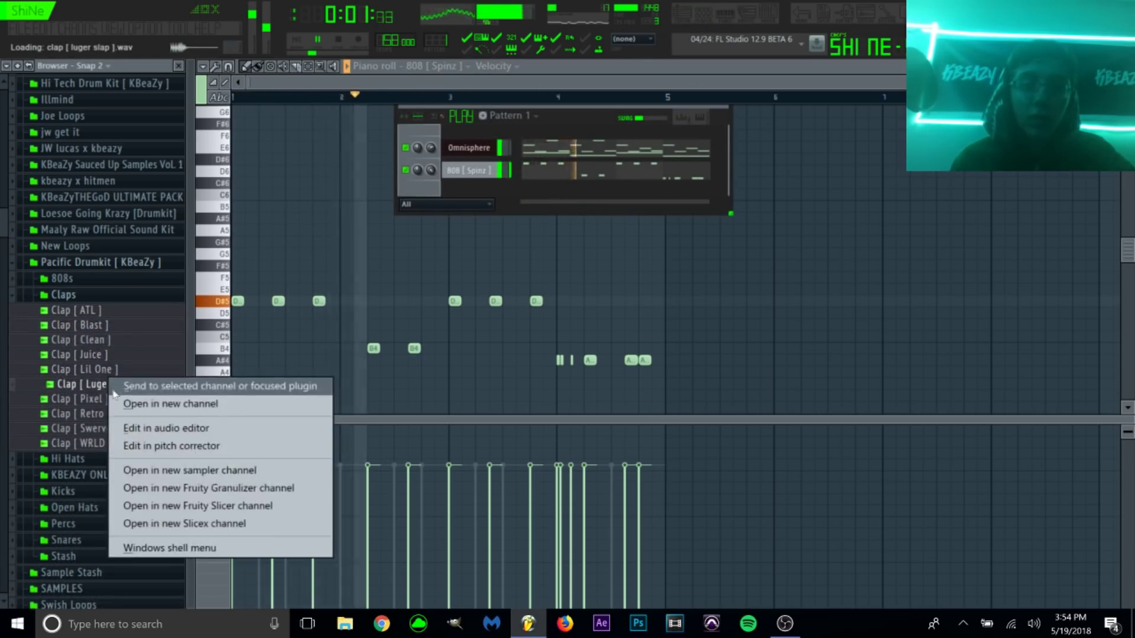
click(170, 403)
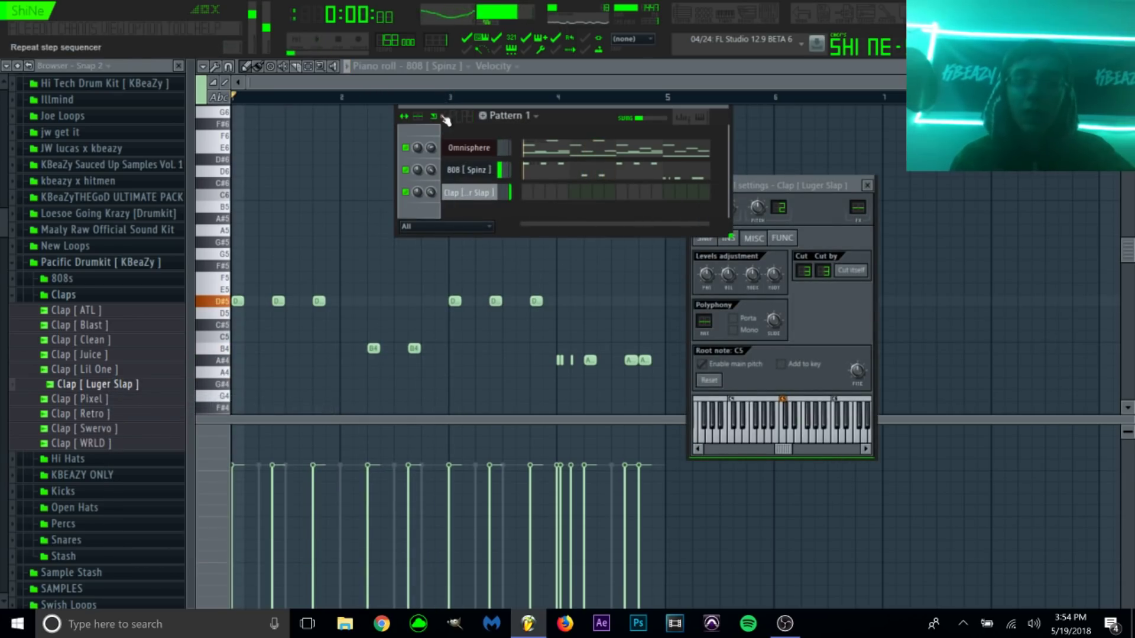
Extend the step sequencer to 32 steps and place Clap [ Luger Slap ] hits on steps 9 and 25.
drag(420, 117, 420, 106)
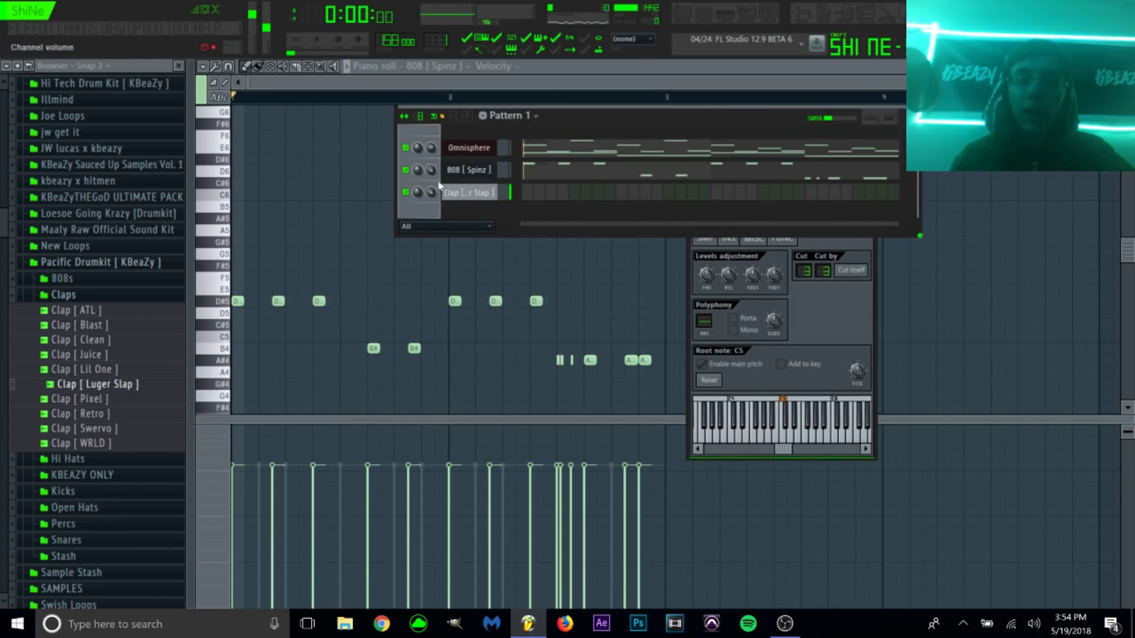
click(622, 191)
key(space)
click(810, 192)
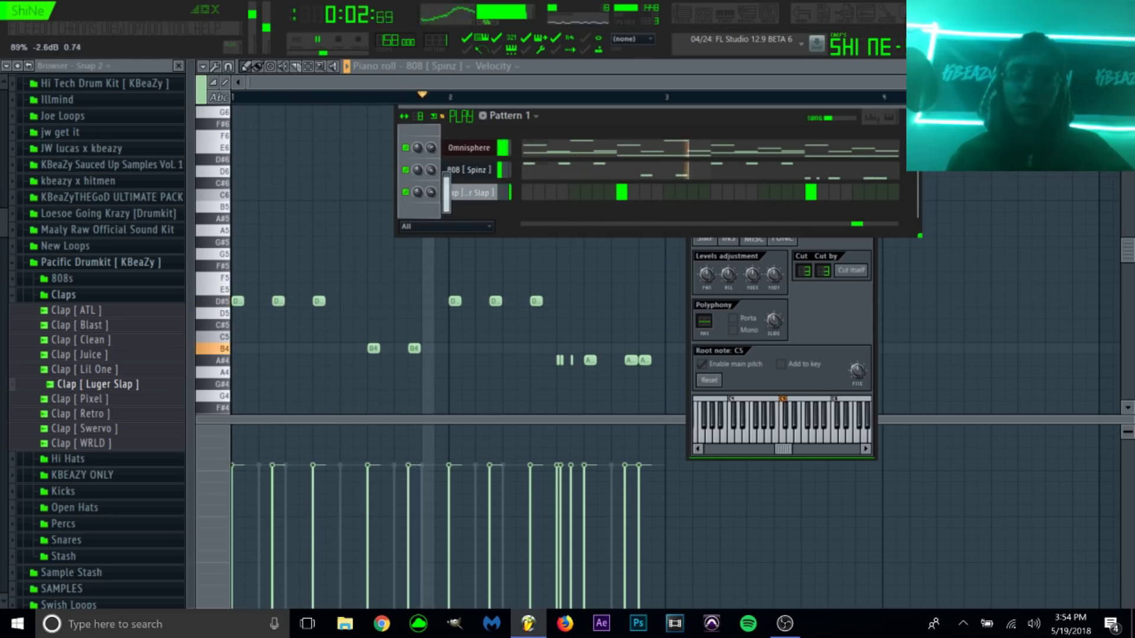
Add Kick [ Zay ] from the Pacific Drumkit kicks as a new channel beneath the clap.
click(108, 298)
click(64, 343)
key(space)
click(99, 447)
drag(396, 271, 459, 215)
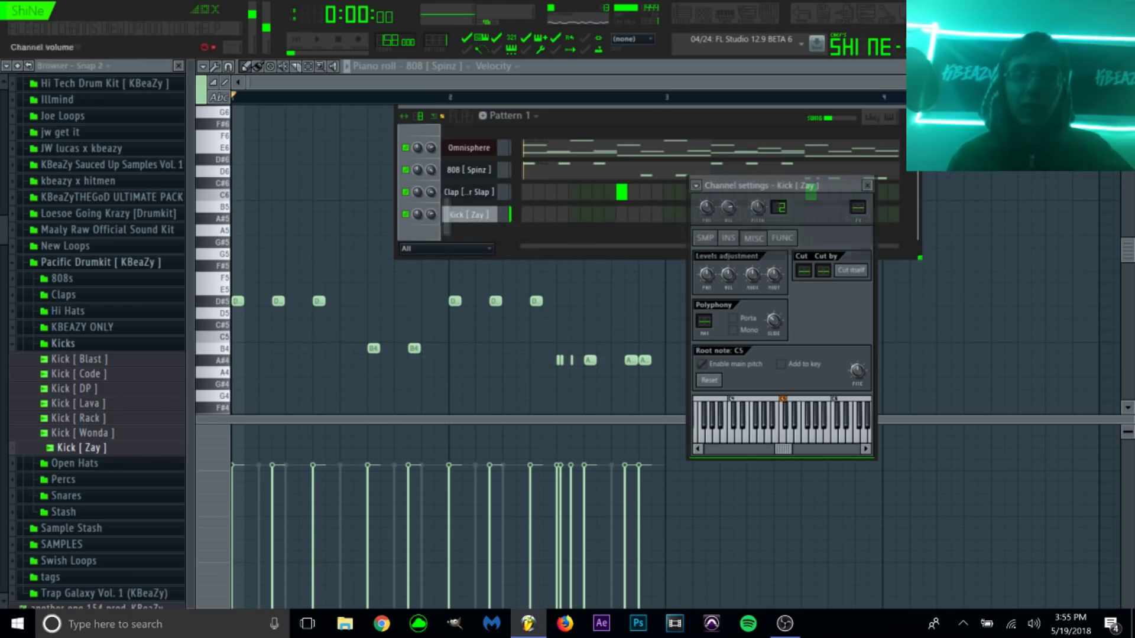
Place Kick [ Zay ] hits on steps 1, 7, 13, 21 and 27.
click(527, 215)
key(space)
click(597, 214)
click(668, 215)
click(763, 214)
click(834, 214)
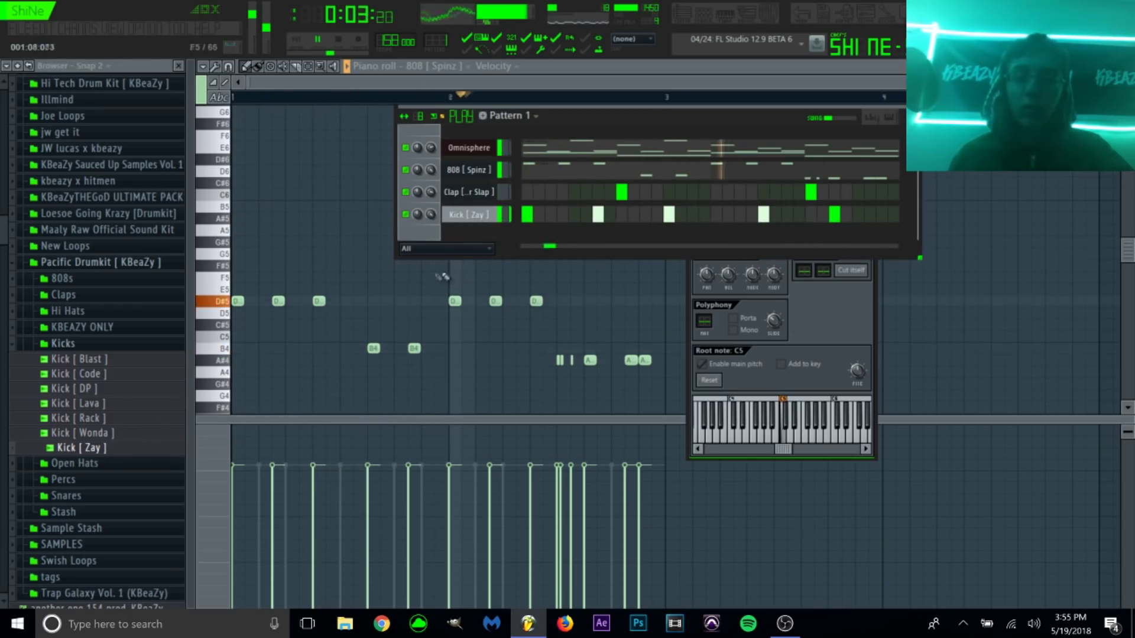
Audition the Pacific Drumkit hi-hats and add Hi Hat [ Garden ] as a new channel above the kick.
click(85, 345)
click(84, 313)
key(space)
click(95, 360)
click(102, 383)
click(108, 404)
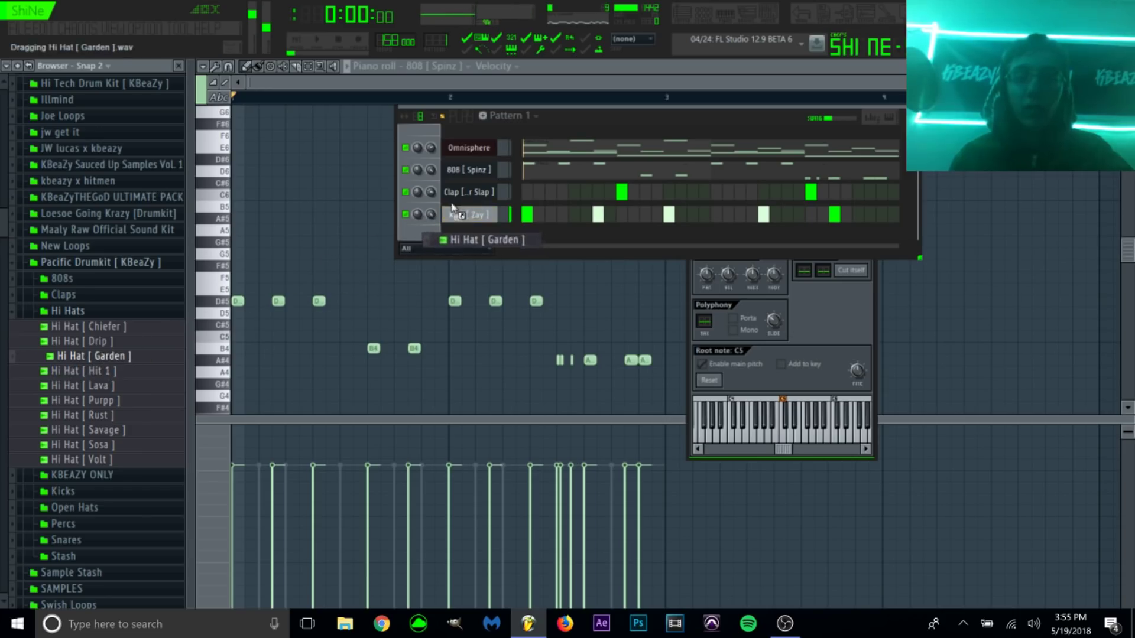
drag(452, 207, 437, 214)
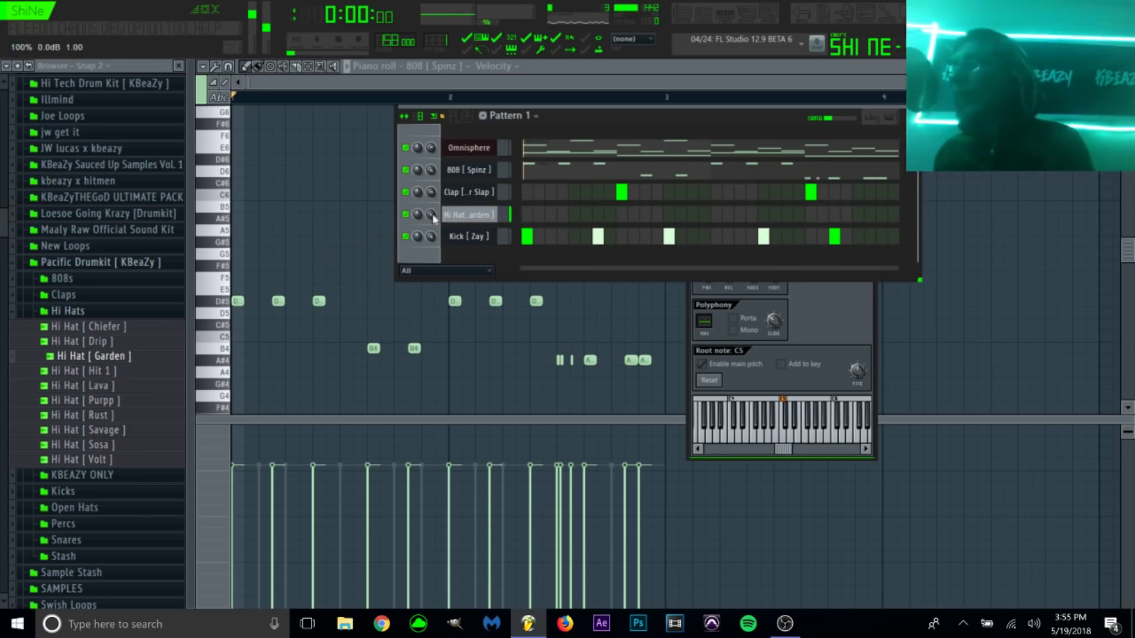
click(120, 266)
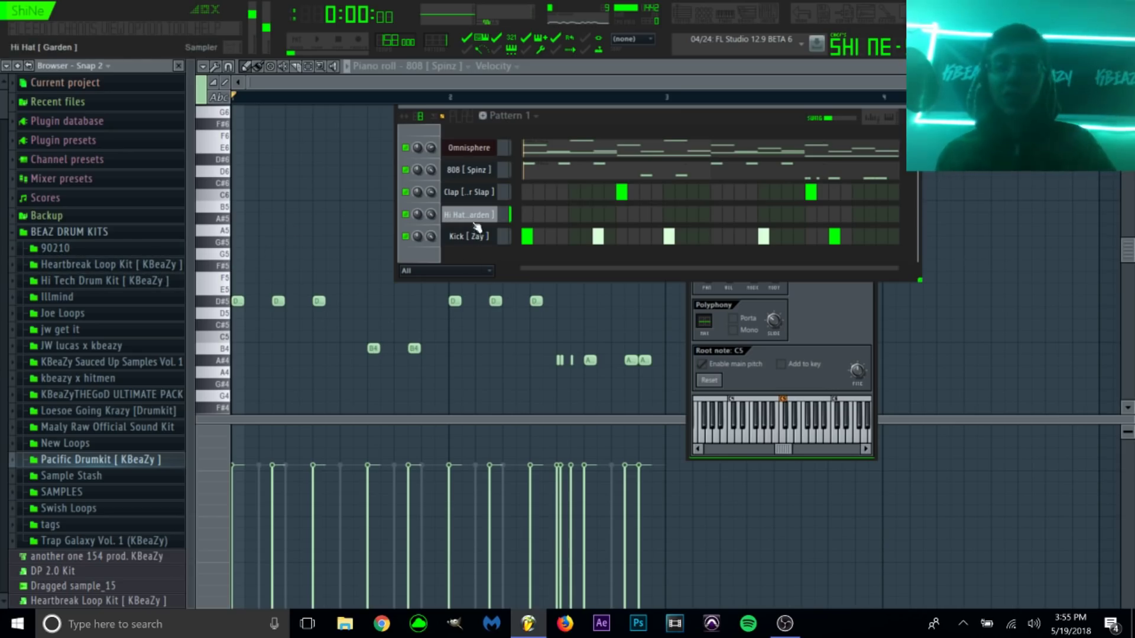
Fill the Hi Hat [ Garden ] channel with a hit on every second step and play the pattern.
right_click(477, 230)
click(564, 349)
click(841, 301)
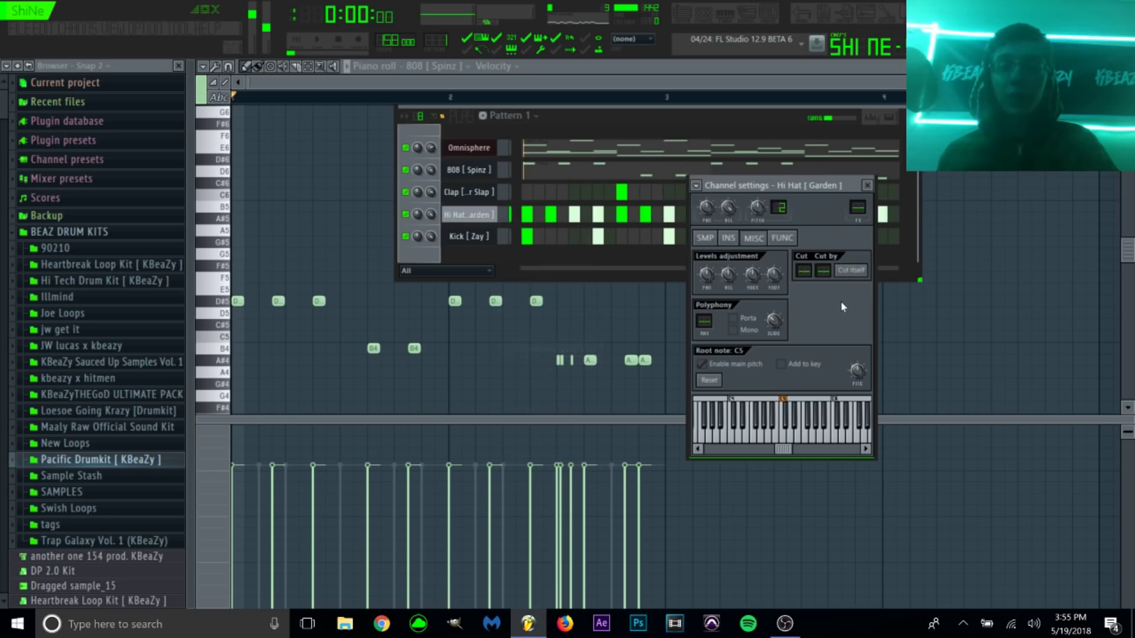
key(space)
Set the Hi Hat [ Garden ] channel's root note to D5 and listen to the pattern.
click(706, 238)
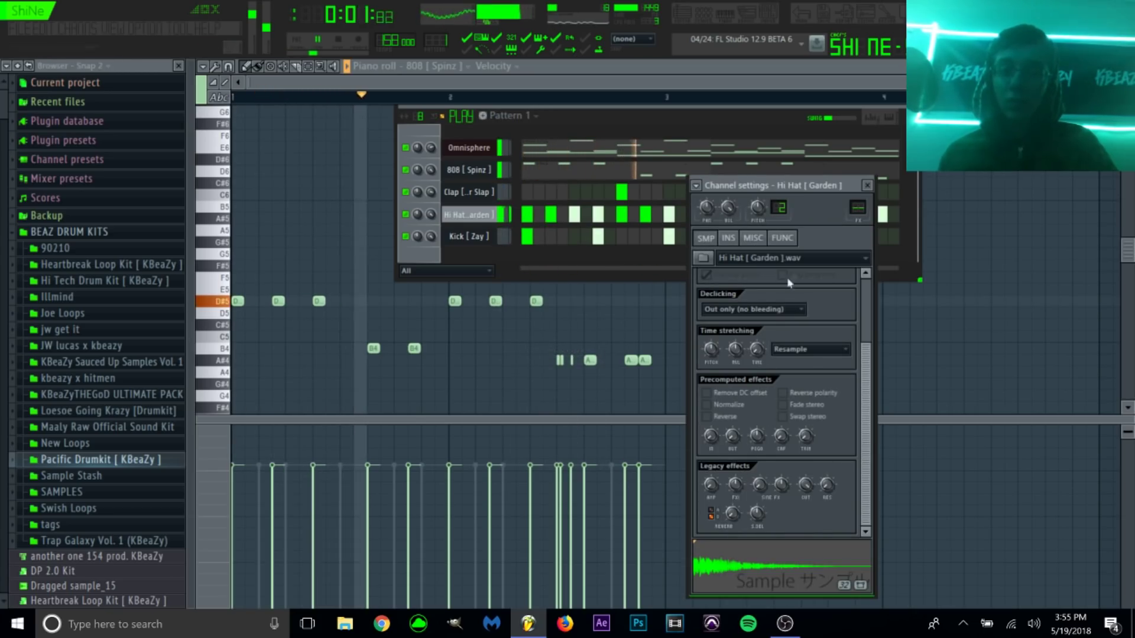
click(753, 238)
key(space)
click(447, 223)
key(space)
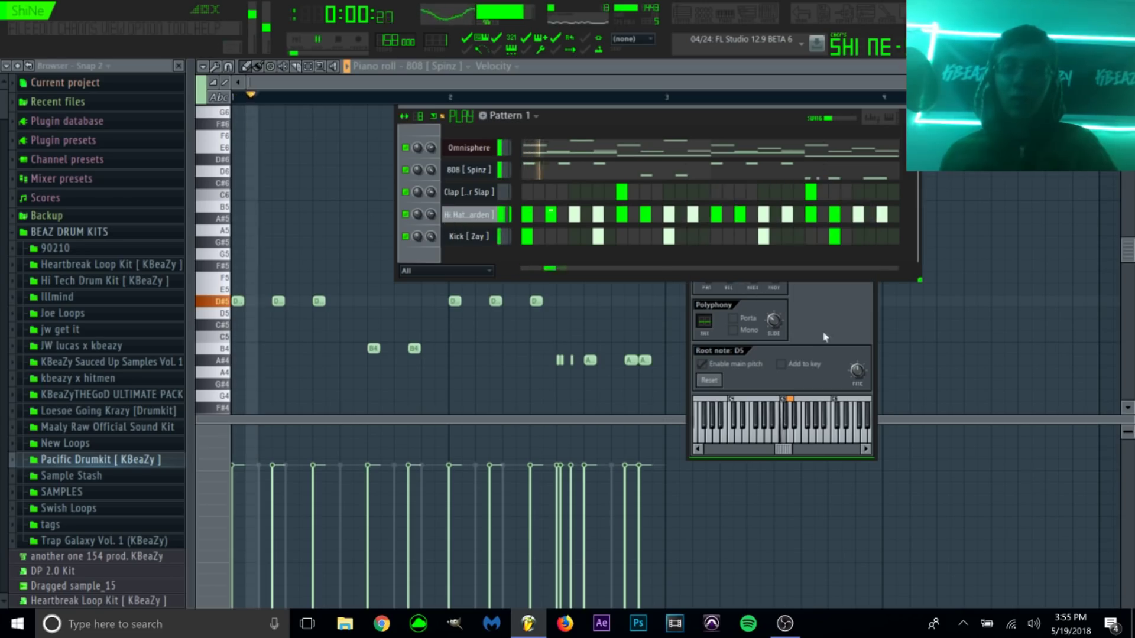
click(823, 334)
click(705, 238)
click(472, 215)
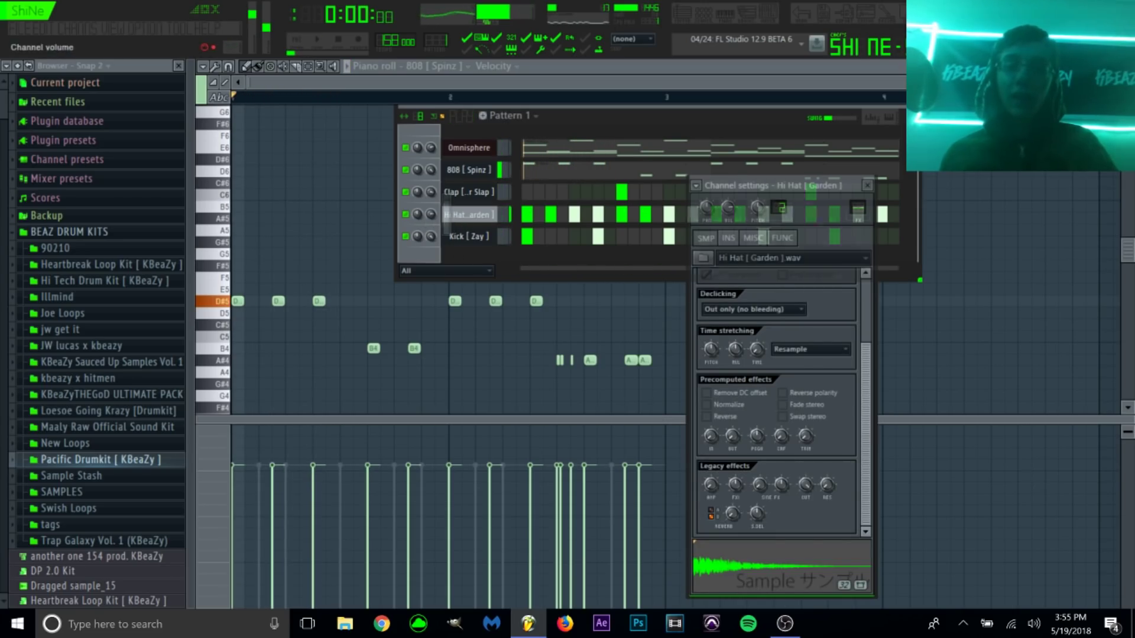
Open the Hi Hat [ Garden ] notes in the piano roll and set its snap to 1/6 beat.
right_click(489, 220)
click(517, 223)
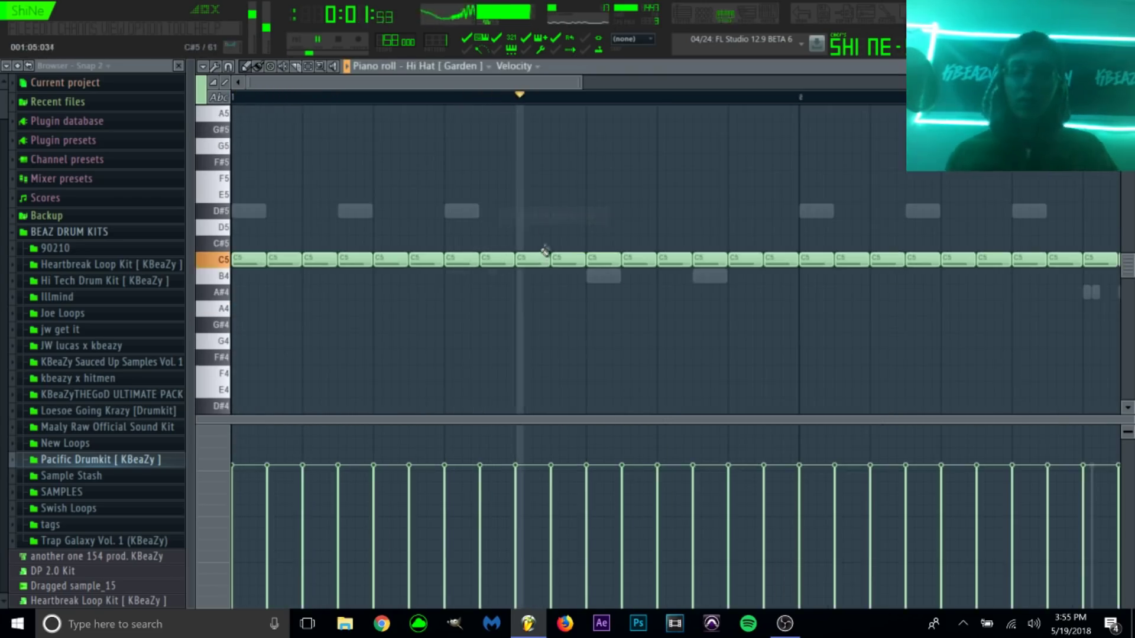
key(space)
click(229, 67)
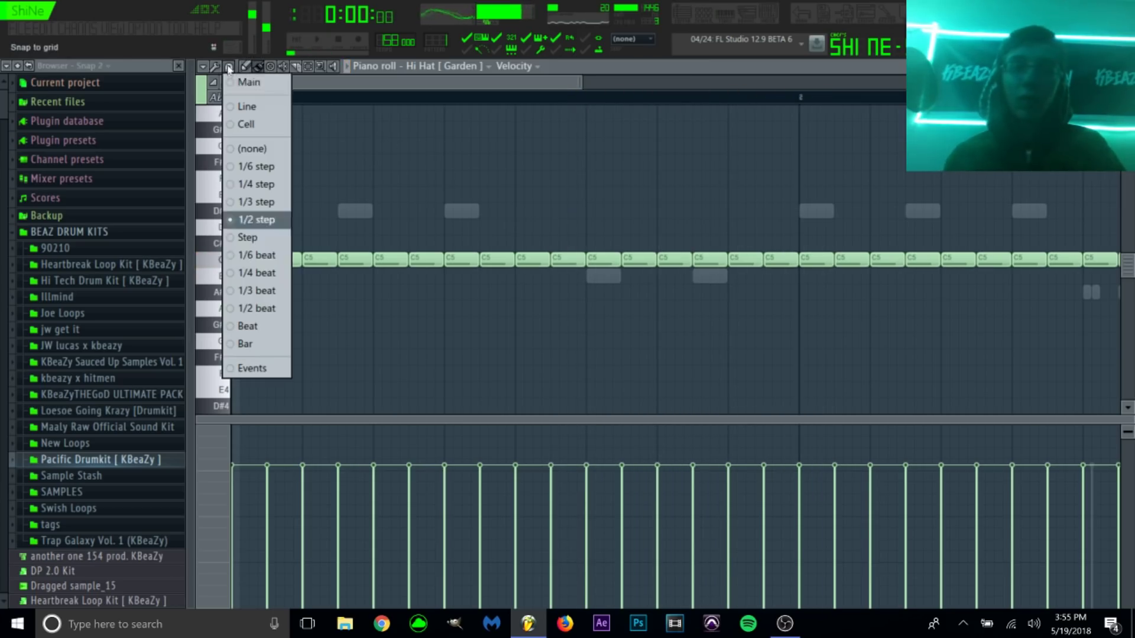
click(265, 257)
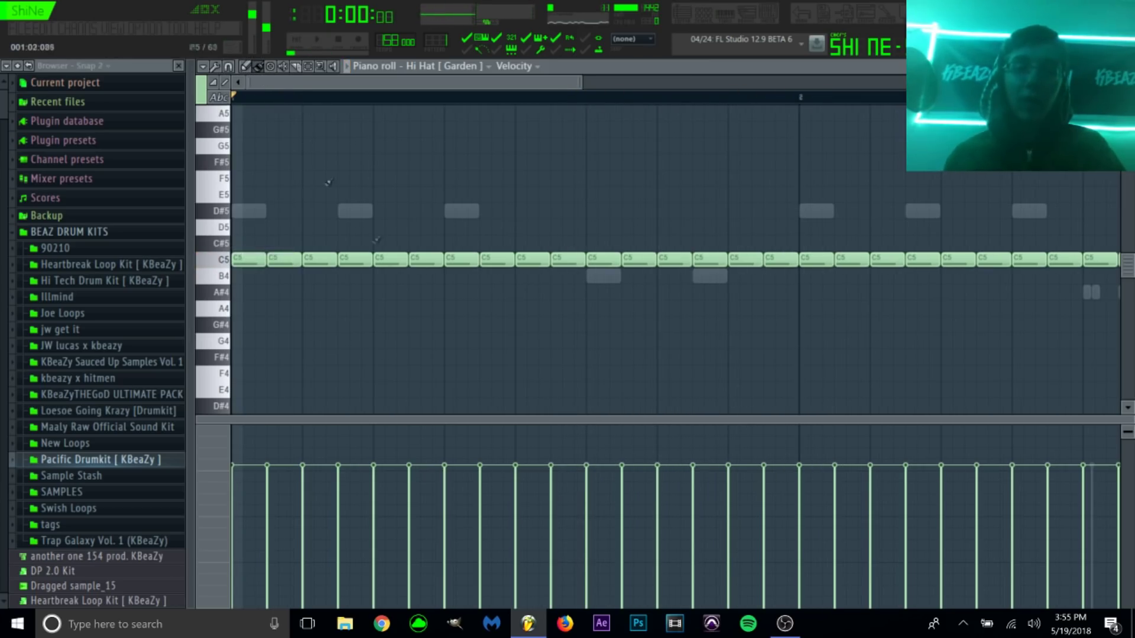
key(space)
Replace the fifth C5 hi-hat note with a short descending G#4, G4, F#4 triplet of falling velocity.
mouse_move(406, 259)
mouse_down()
mouse_move(370, 270)
mouse_move(403, 354)
mouse_move(373, 306)
mouse_up()
key(space)
key(space)
key(space)
key(space)
key(space)
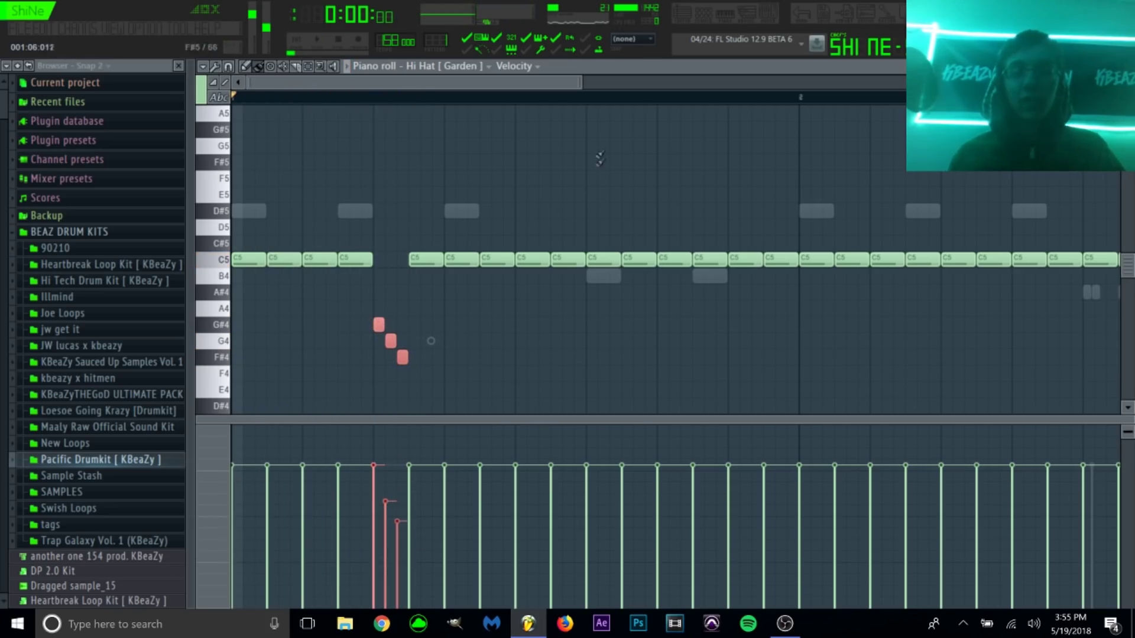
Replace the eleventh hi-hat note with G#4 and the twelfth with a short F4, E4, D#4 triplet at 1/6 beat snap.
drag(585, 85, 786, 85)
click(229, 66)
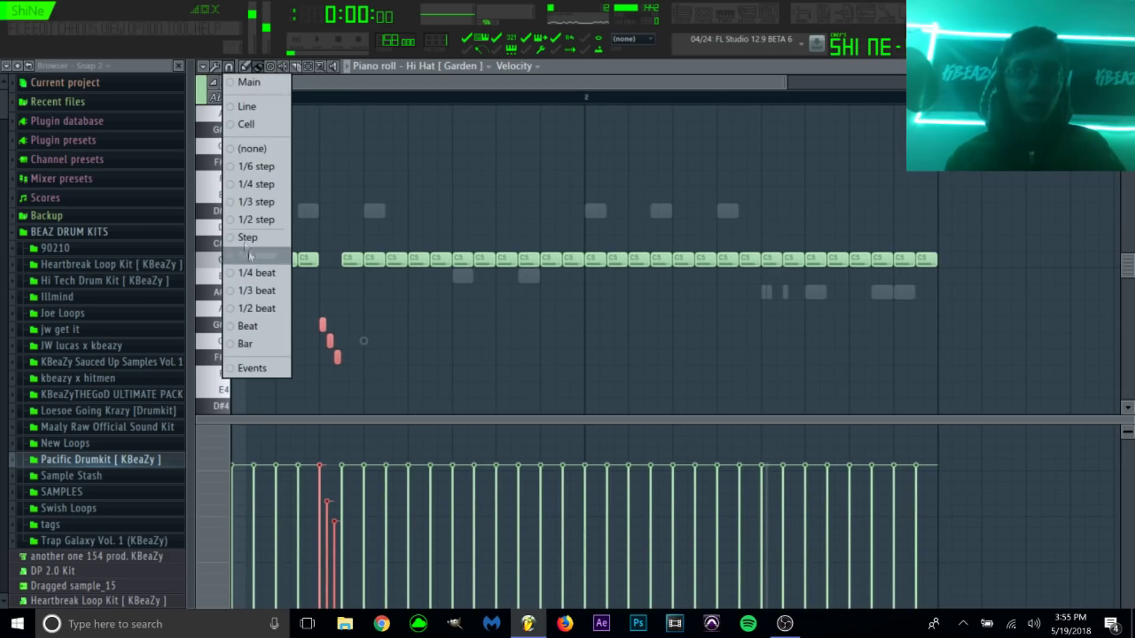
click(251, 256)
scroll(450, 327, down, 3)
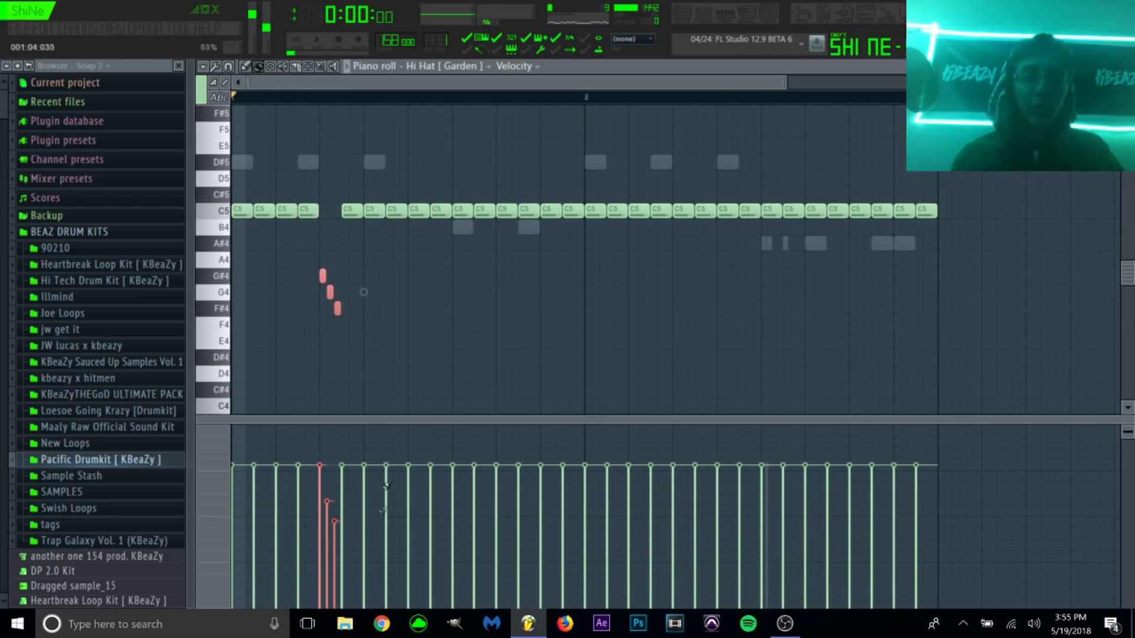
key(space)
click(463, 276)
mouse_move(485, 211)
mouse_down()
mouse_move(486, 292)
mouse_move(441, 309)
mouse_move(477, 309)
mouse_move(477, 324)
mouse_up()
mouse_move(485, 341)
mouse_down()
mouse_move(493, 358)
mouse_move(433, 253)
mouse_up()
Slope the velocities of the F4, E4, D#4 hi-hat triplet downward.
mouse_move(472, 485)
mouse_down()
mouse_move(493, 550)
mouse_move(483, 521)
mouse_up()
ctrl+click(537, 372)
key(space)
key(space)
drag(518, 382, 472, 319)
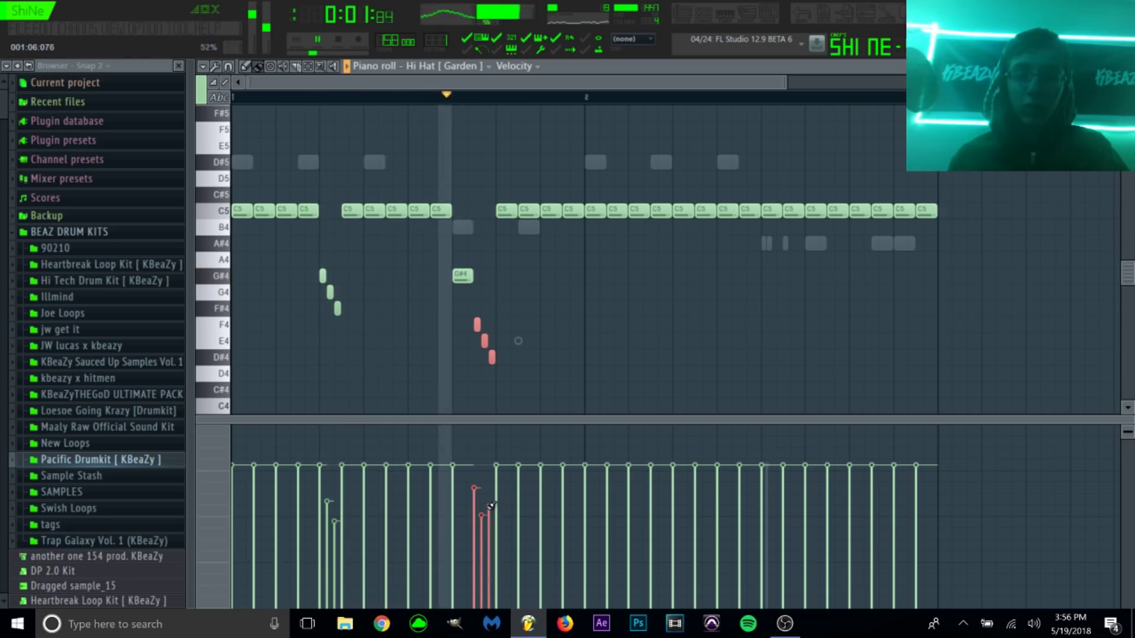
drag(473, 467, 493, 515)
ctrl+click(554, 343)
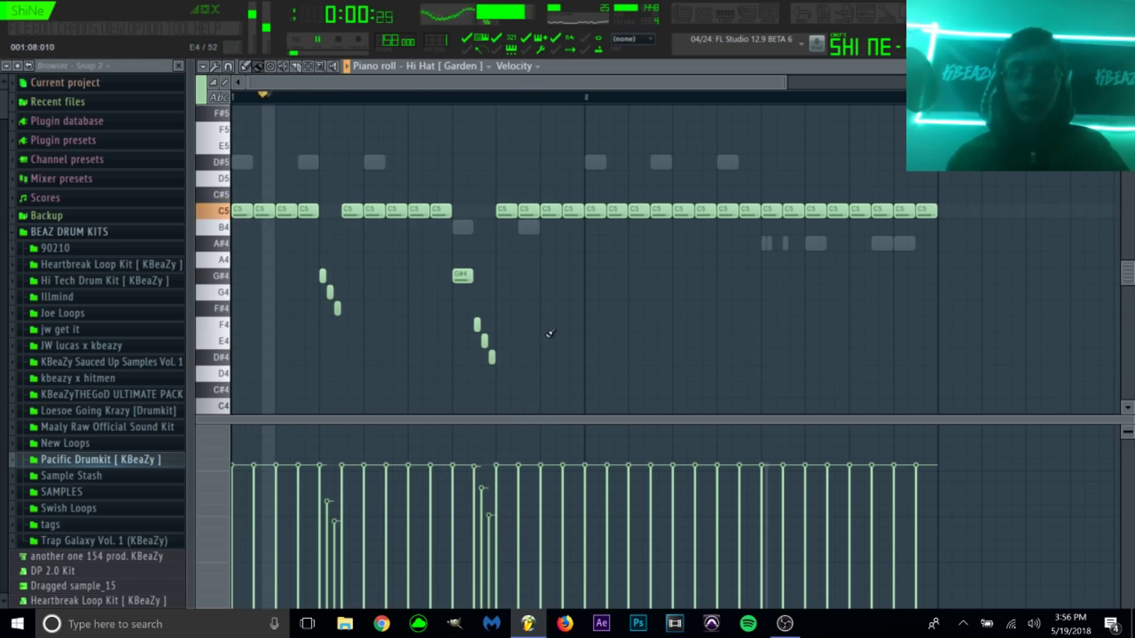
click(229, 66)
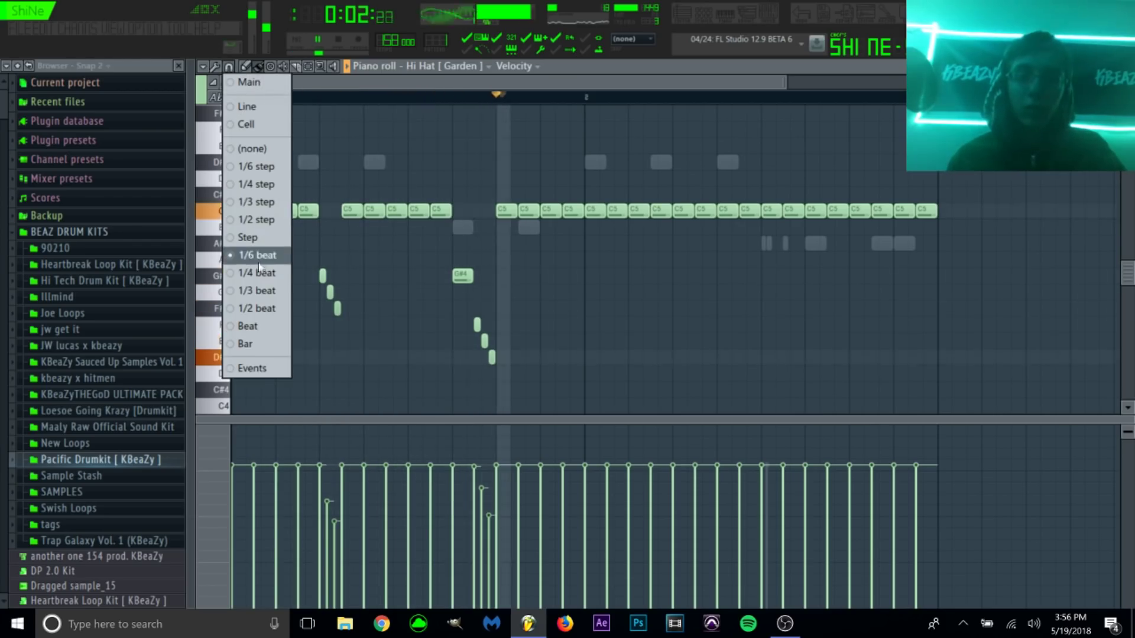
click(258, 290)
right_click(590, 211)
click(588, 211)
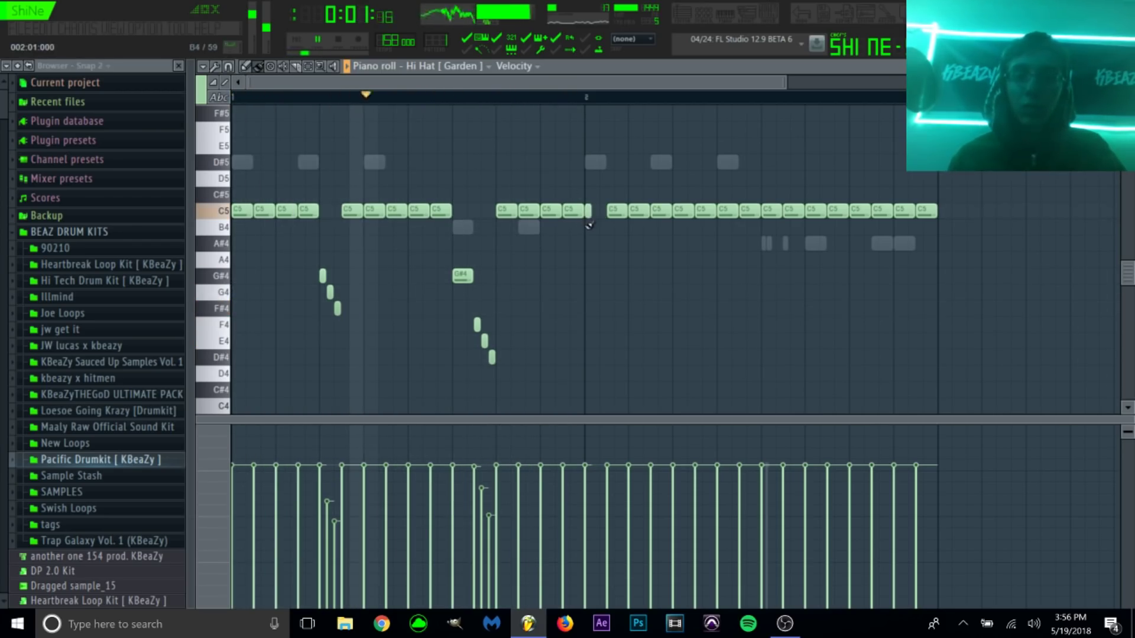
Set the snap to 1/3 step and replace the fifteenth hi-hat note with three very short F4 notes of falling velocity.
click(228, 66)
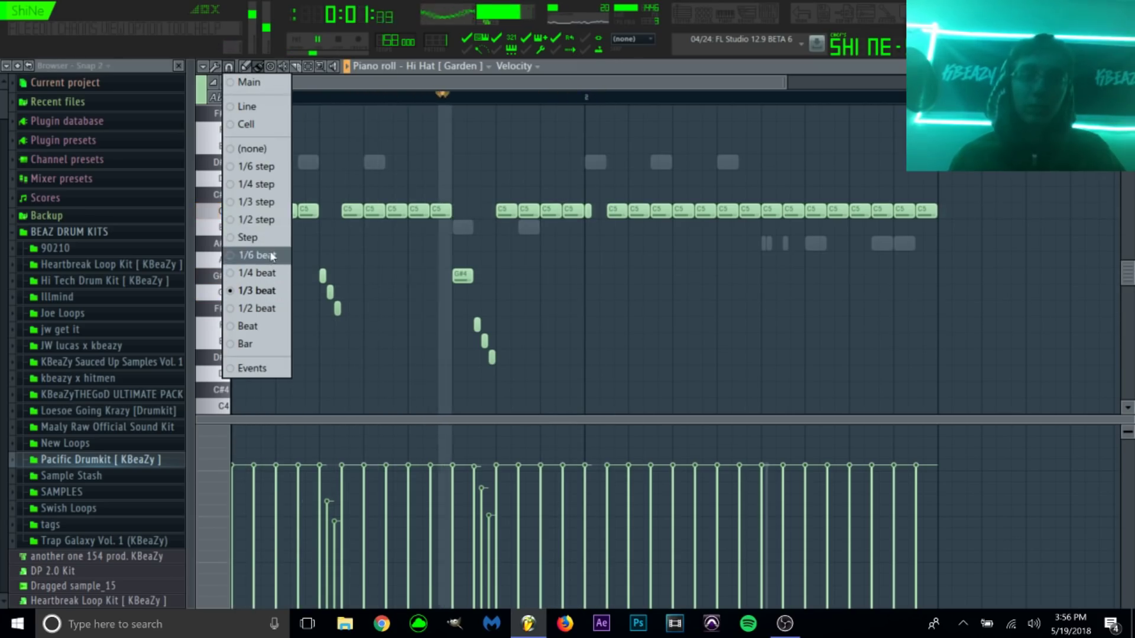
click(265, 202)
drag(590, 213, 542, 213)
mouse_move(540, 335)
mouse_down()
mouse_move(568, 335)
mouse_move(542, 325)
mouse_up()
click(570, 211)
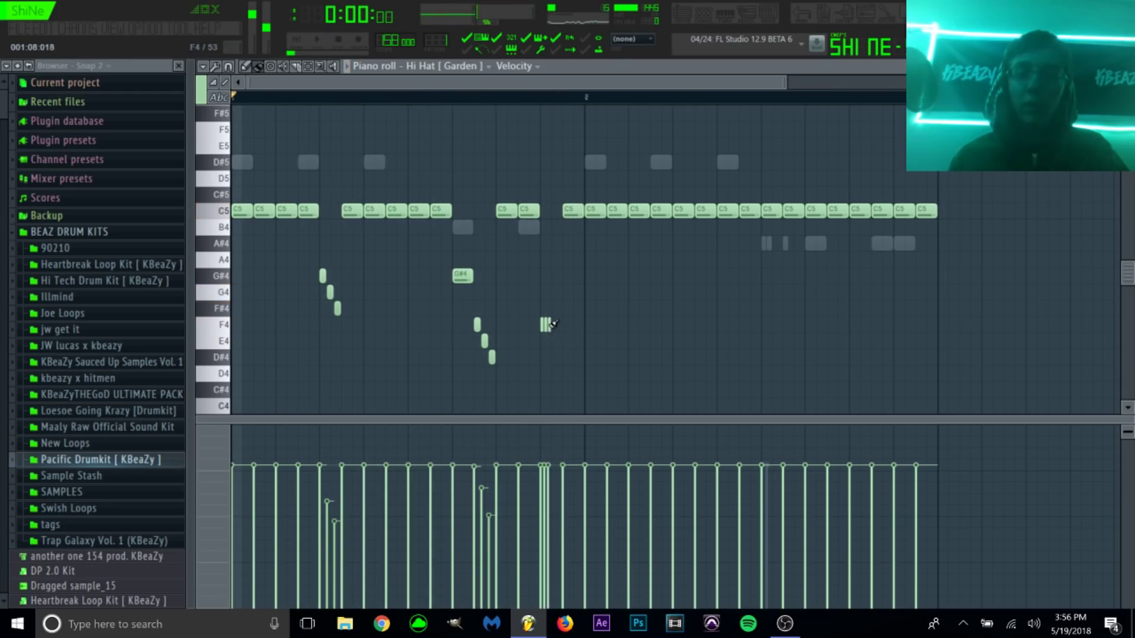
drag(573, 324, 533, 332)
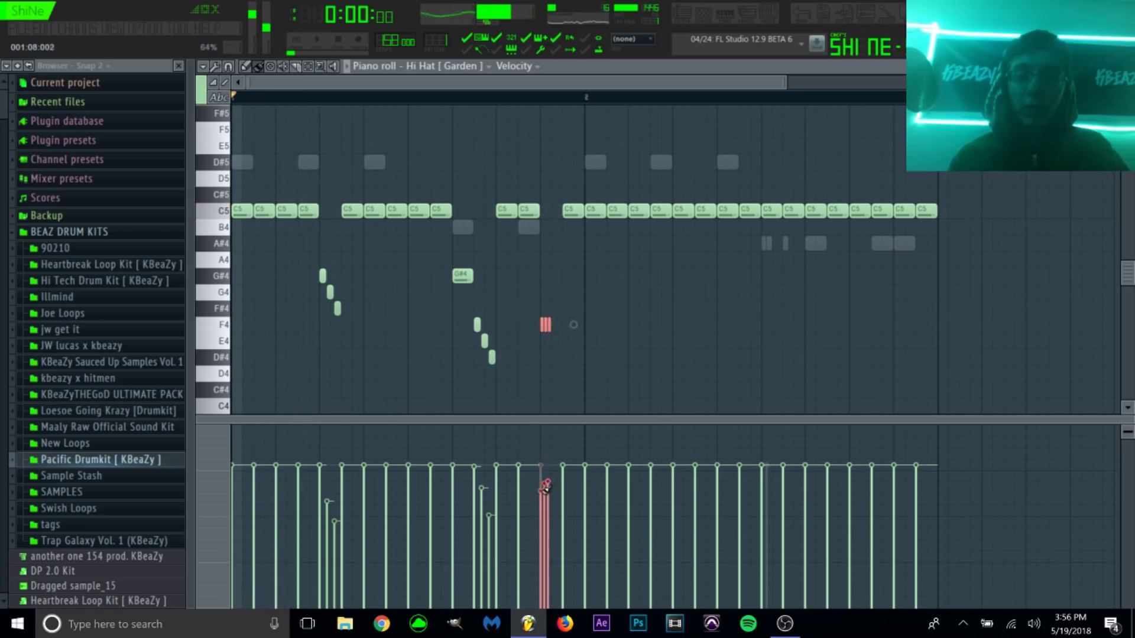
click(558, 342)
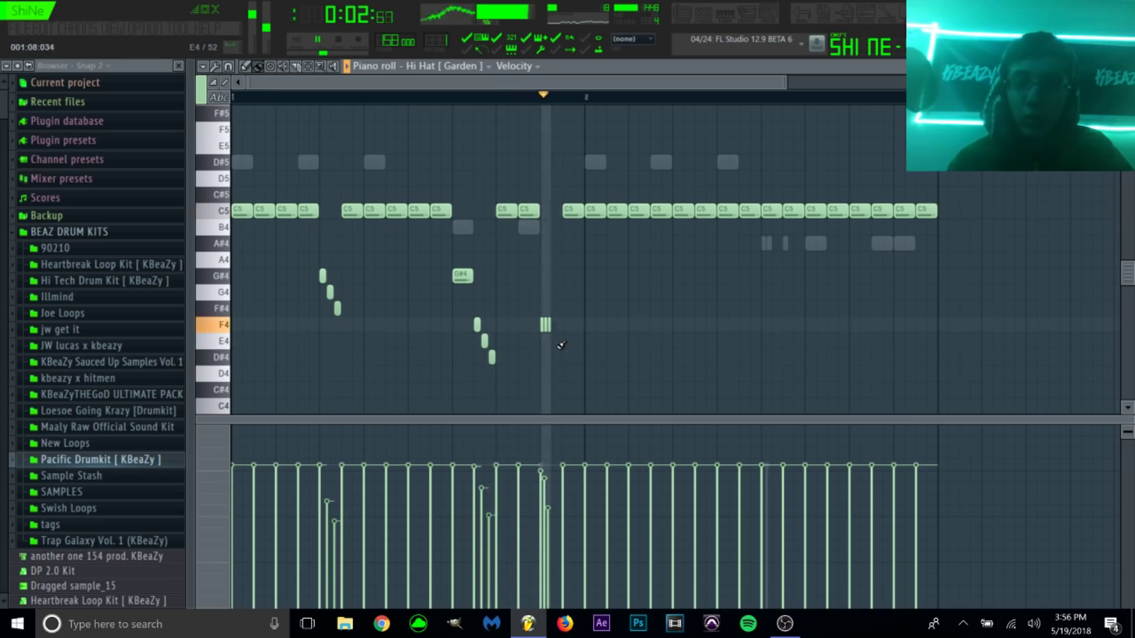
Delete the plain C5 hi-hat notes in bar 2 and duplicate the bar 1 hi-hat pattern into it.
right_click(598, 211)
right_click(902, 212)
key(space)
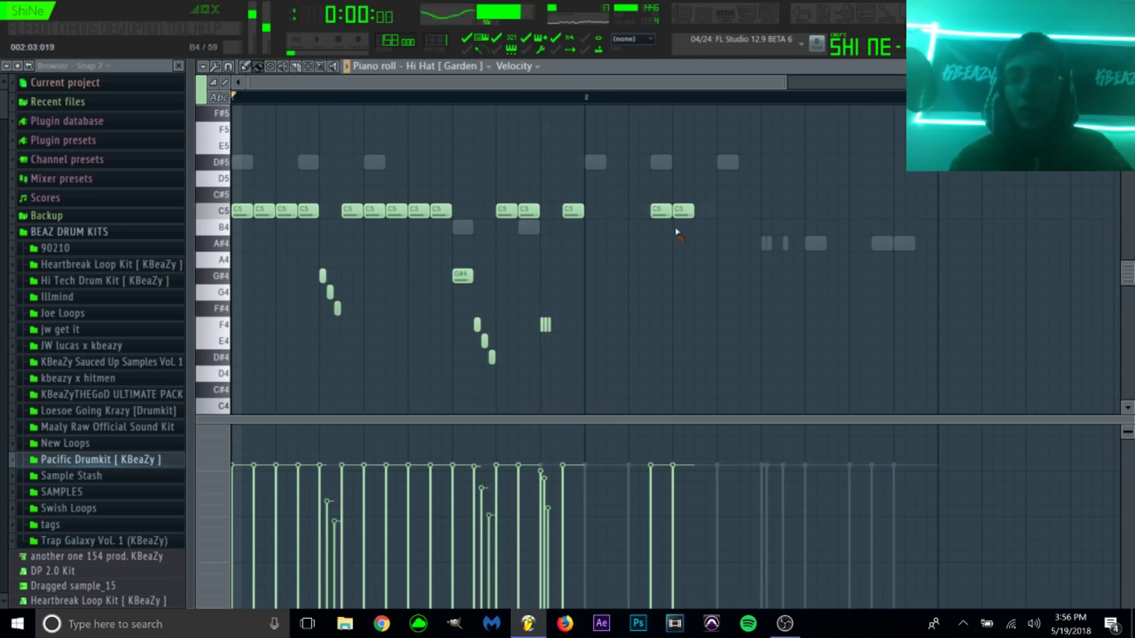
key(ctrl+b)
key(ctrl+d)
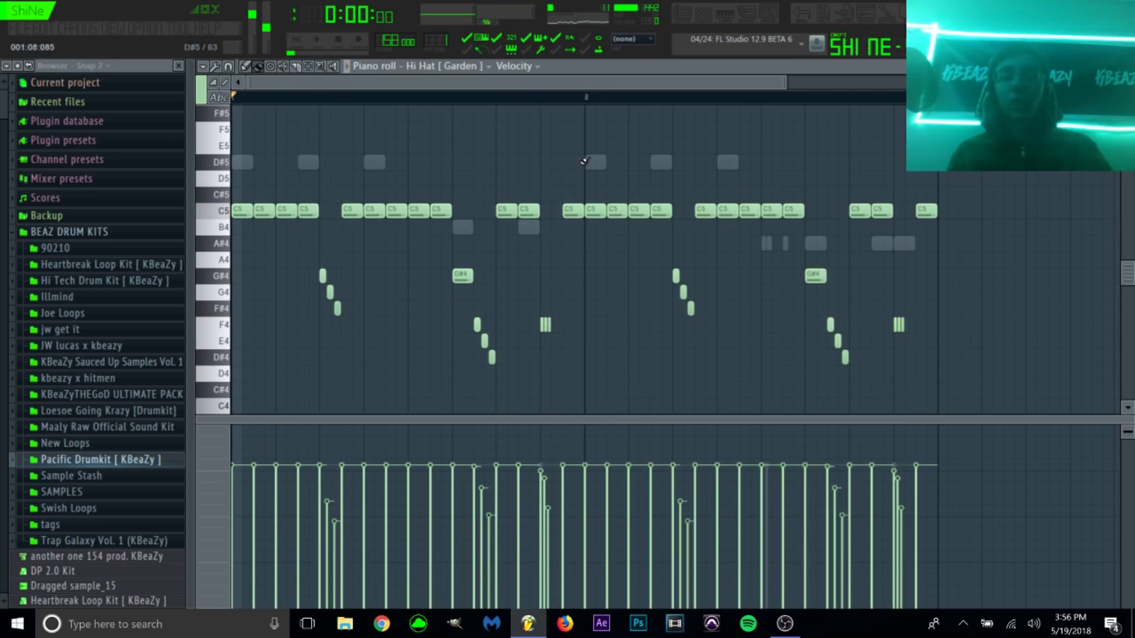
At 1/6 beat snap, replace the C5 notes starting bar 1, starting bar 2 and halfway through bar 2 with short C5 pairs.
click(230, 66)
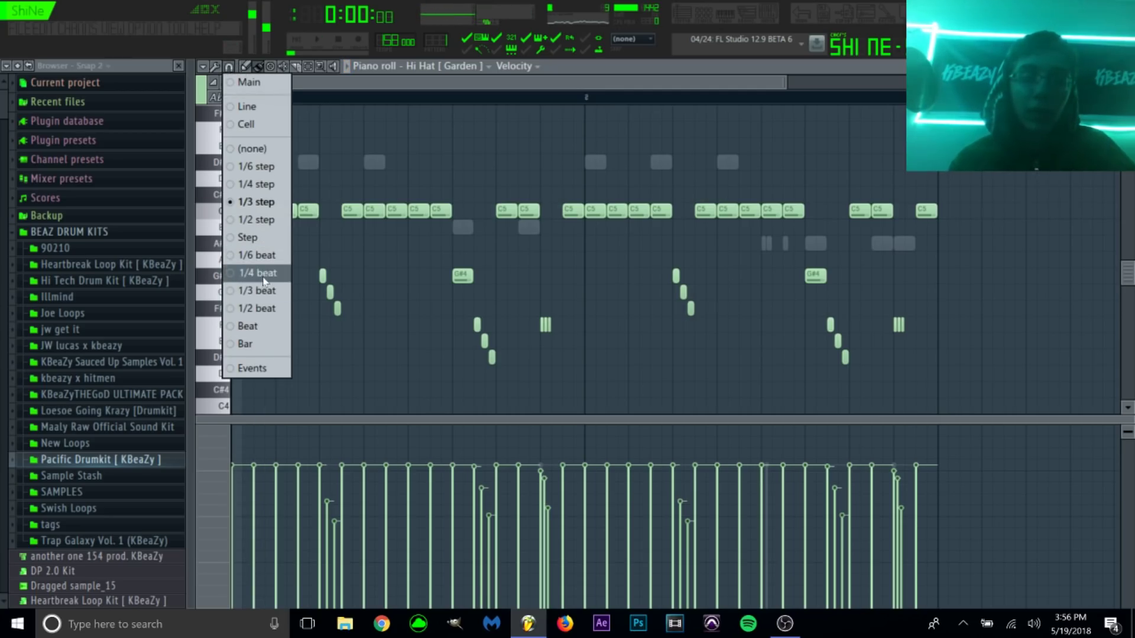
click(259, 259)
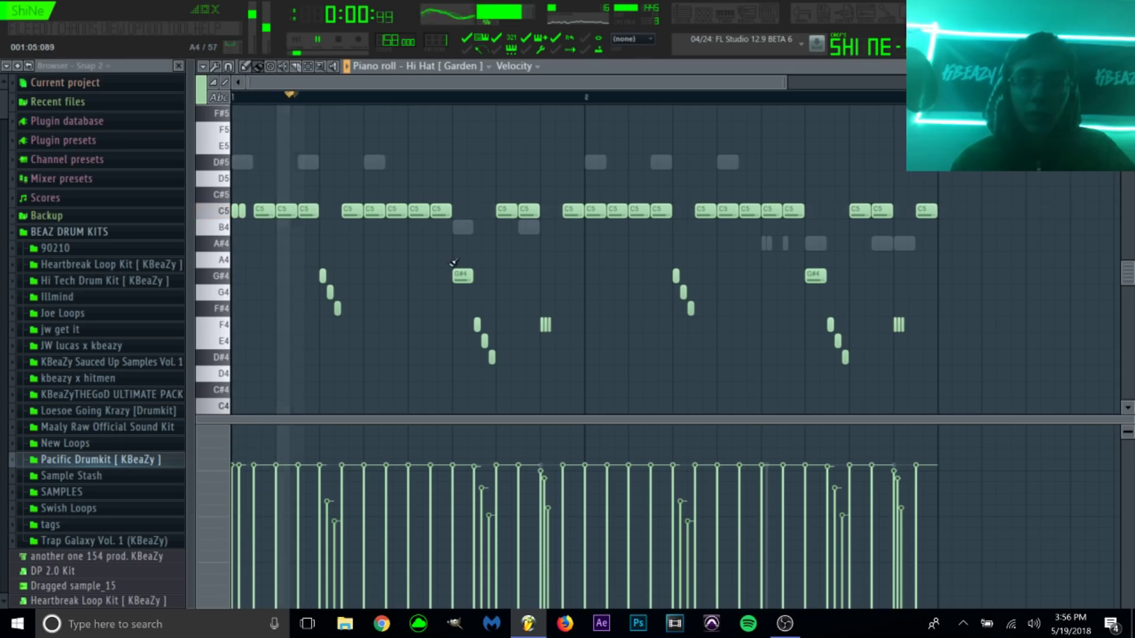
drag(602, 209, 589, 210)
click(595, 211)
drag(780, 210, 768, 210)
click(773, 211)
key(space)
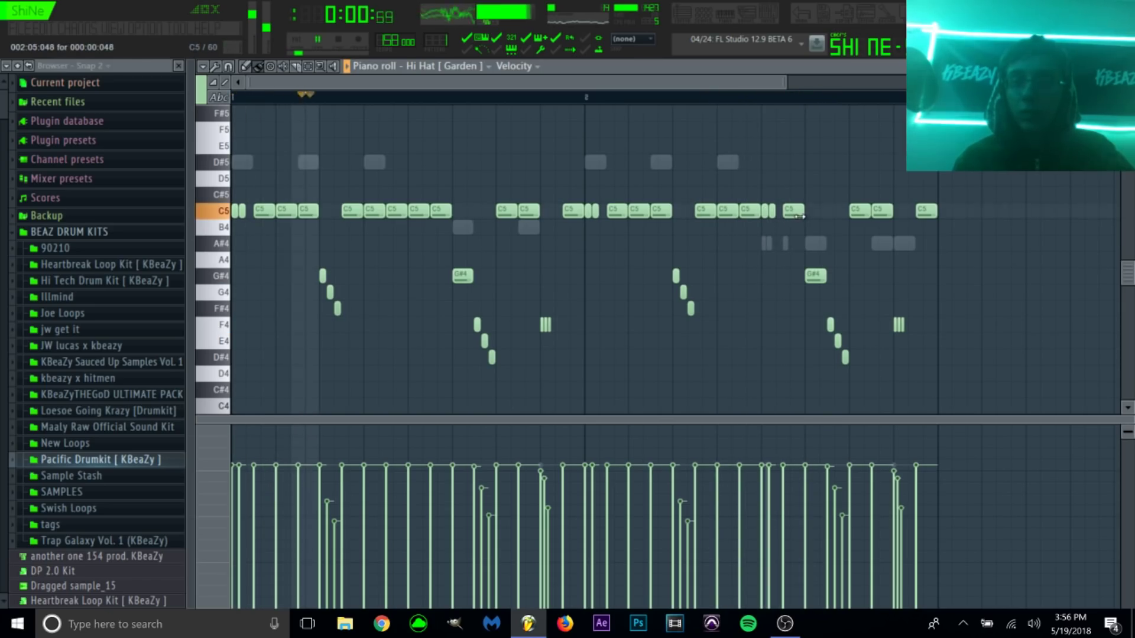
Set the snap to 1/3 beat and replace the F4 roll and last C5 in bar 2 with three evenly spaced A4 notes.
click(228, 66)
click(254, 291)
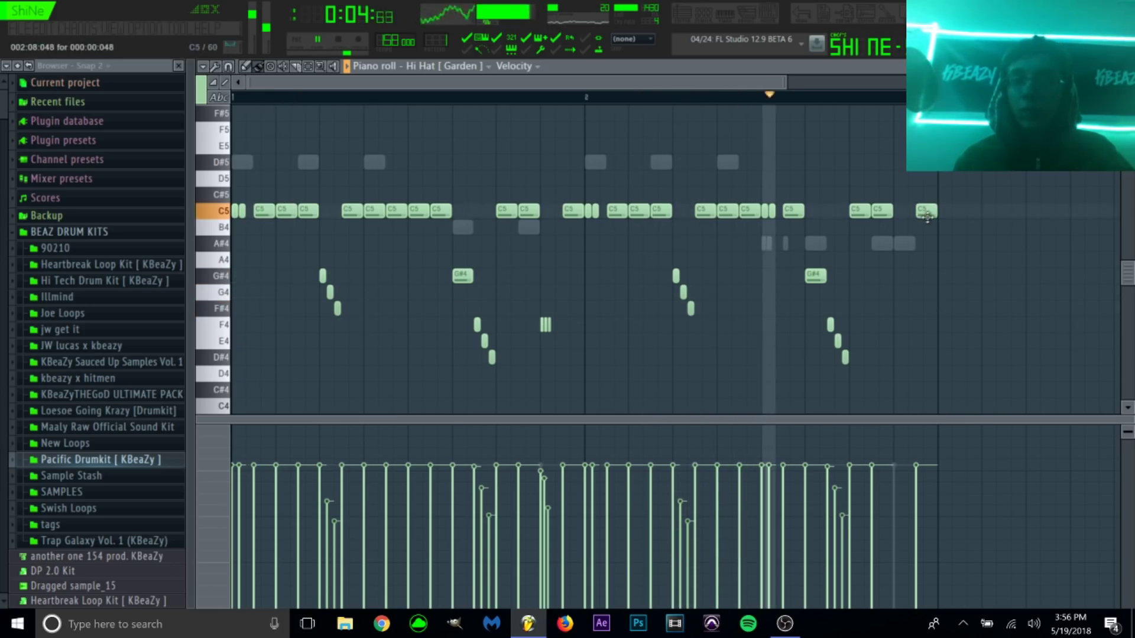
click(895, 260)
right_click(923, 216)
click(911, 260)
click(925, 260)
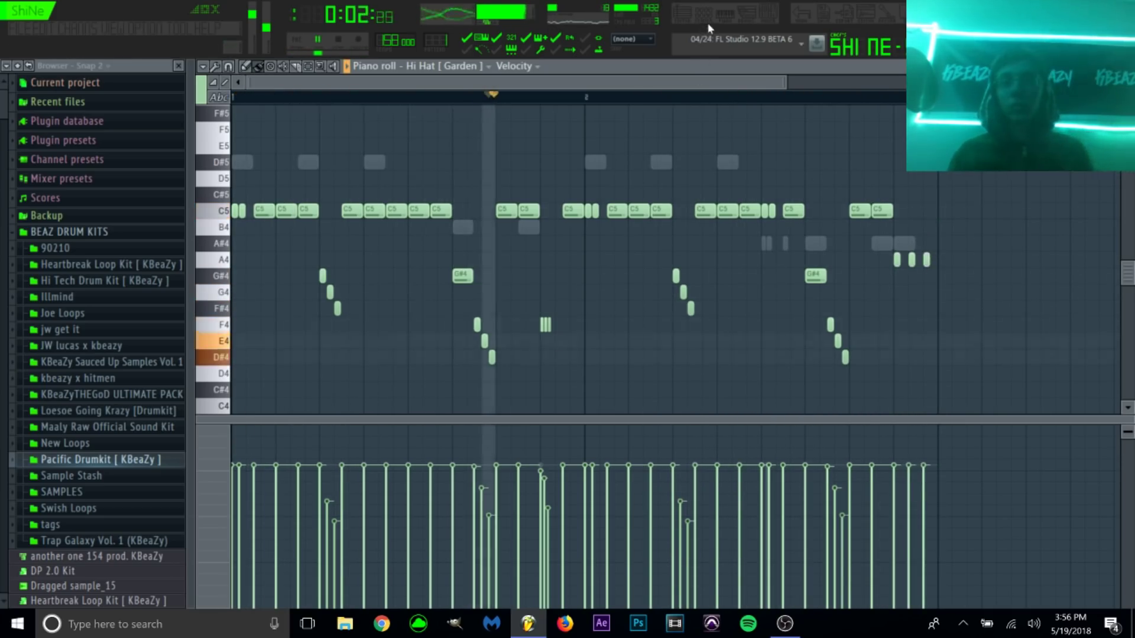
Open Snare [ Clean ] from the Pacific Drumkit snares in a new channel.
click(118, 461)
click(76, 311)
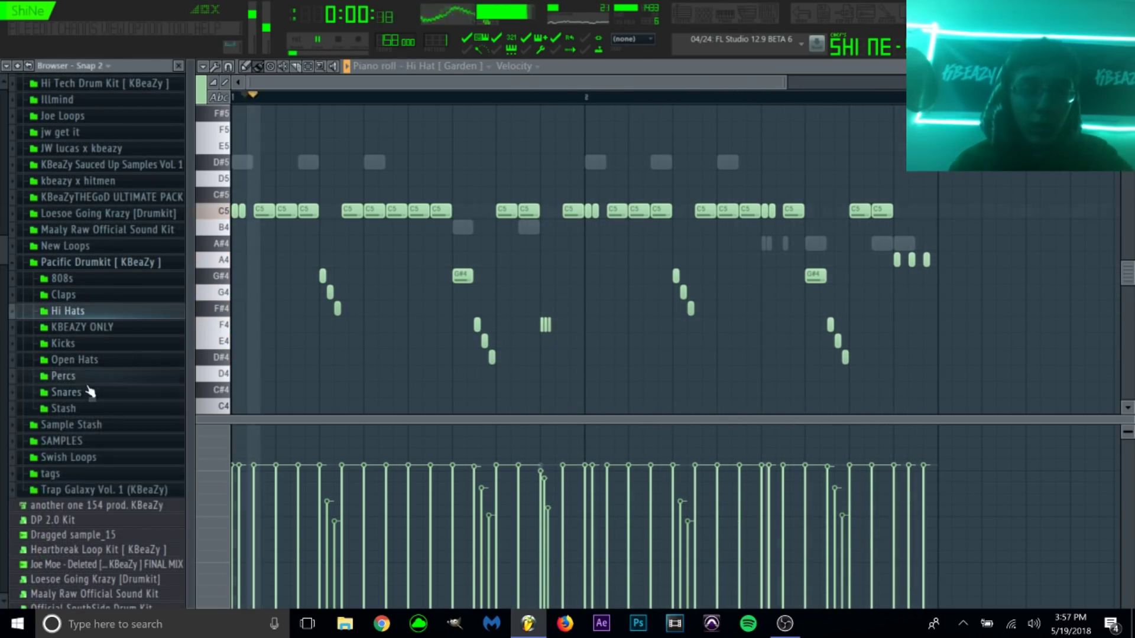
key(space)
click(88, 393)
right_click(97, 422)
click(148, 440)
Show the channel rack and move the Snare [ Clean ] channel up two places, directly beneath the clap.
click(704, 14)
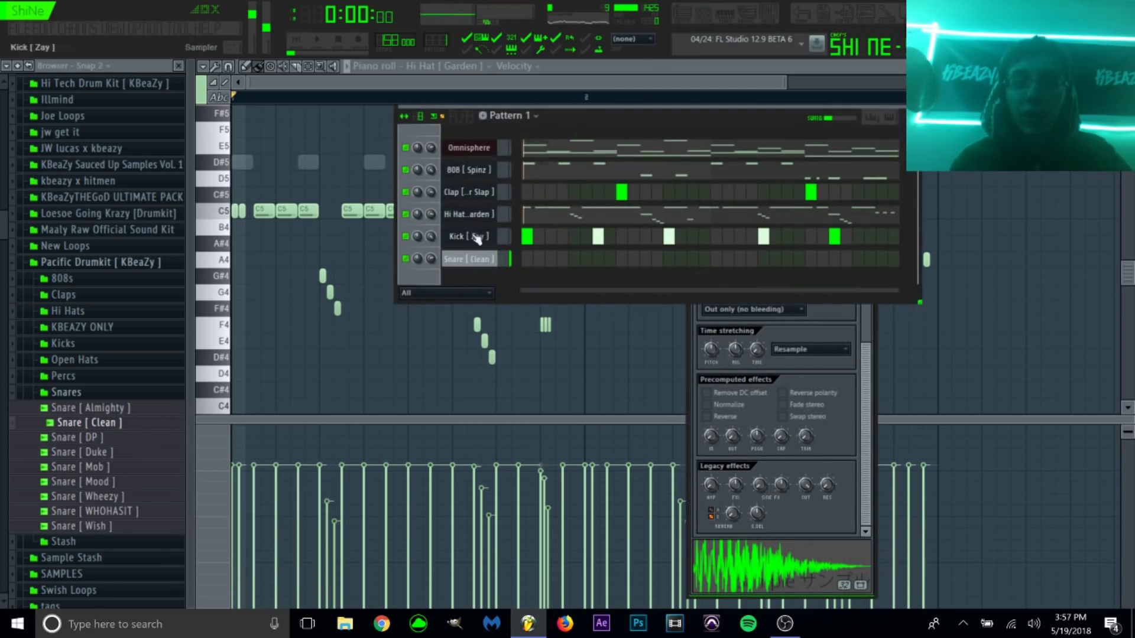
key(alt+Up)
key(alt+Up)
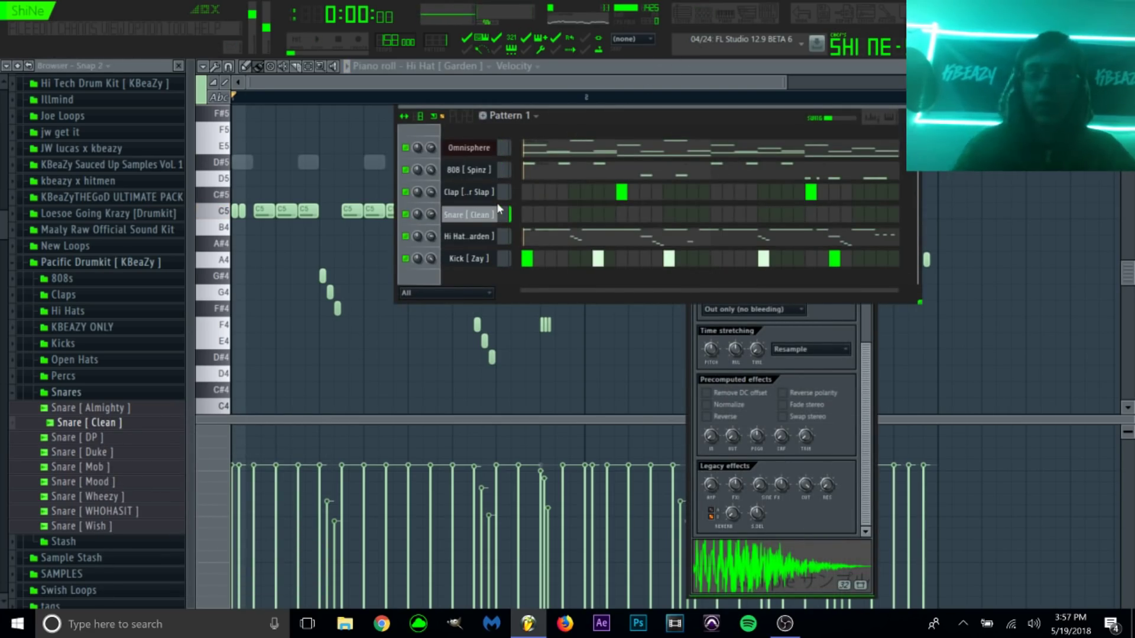
Place Snare [ Clean ] hits on steps 15, 27 and 31 of the channel rack pattern.
click(692, 214)
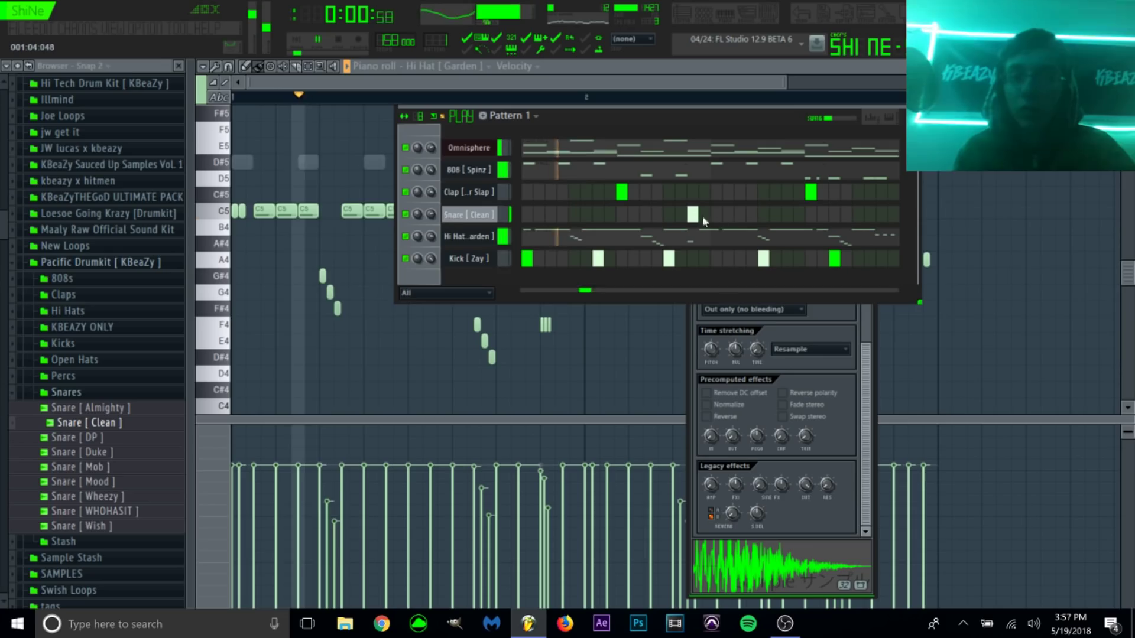
click(857, 214)
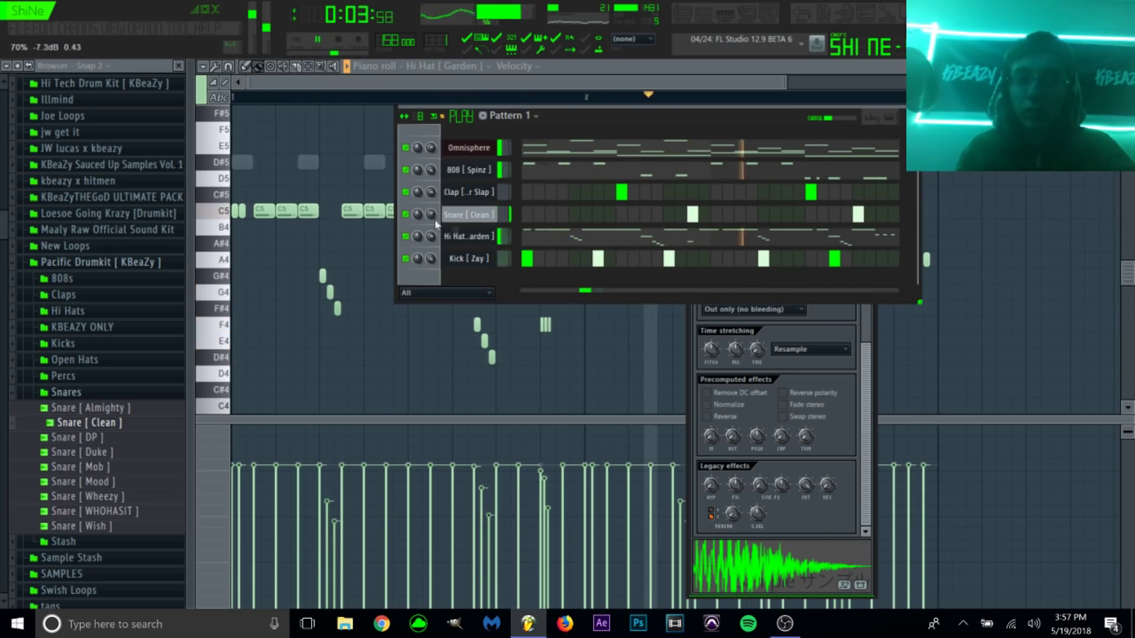
click(834, 213)
click(881, 213)
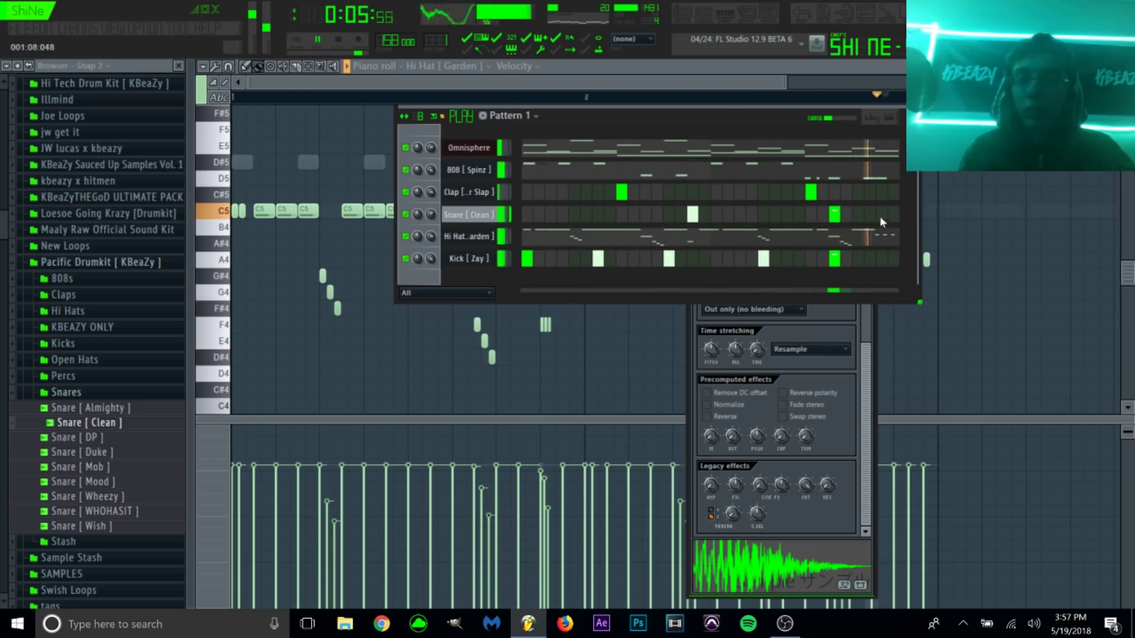
Continue the Snare [ Clean ] pattern in the piano roll with short C5 hits across both bars, including one half a beat into bar 1.
right_click(491, 217)
click(523, 213)
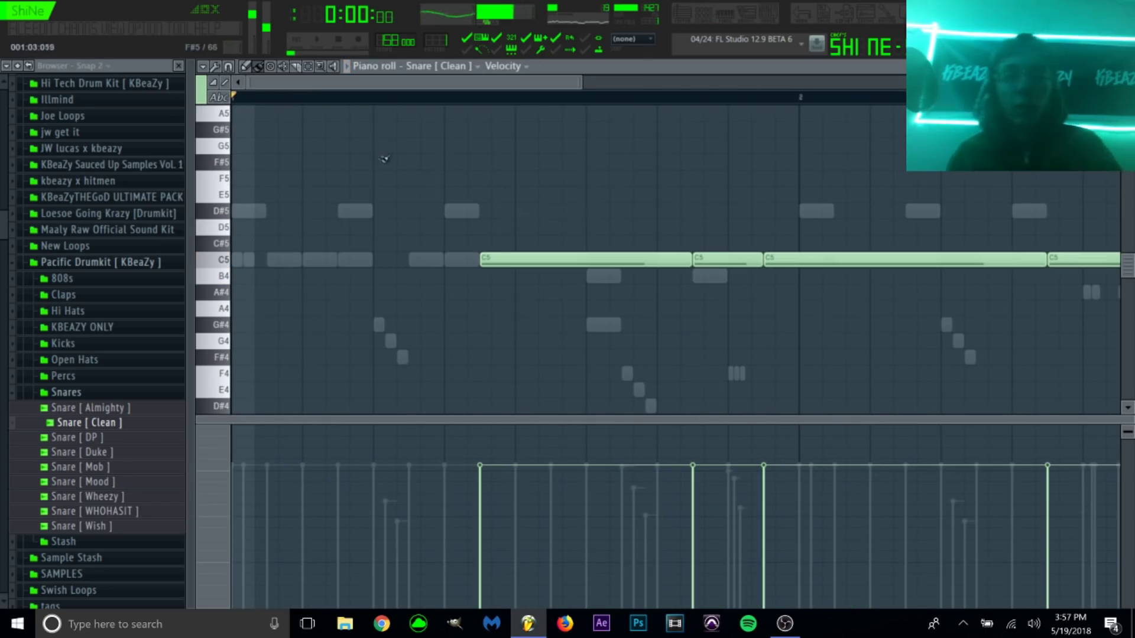
key(ctrl+z)
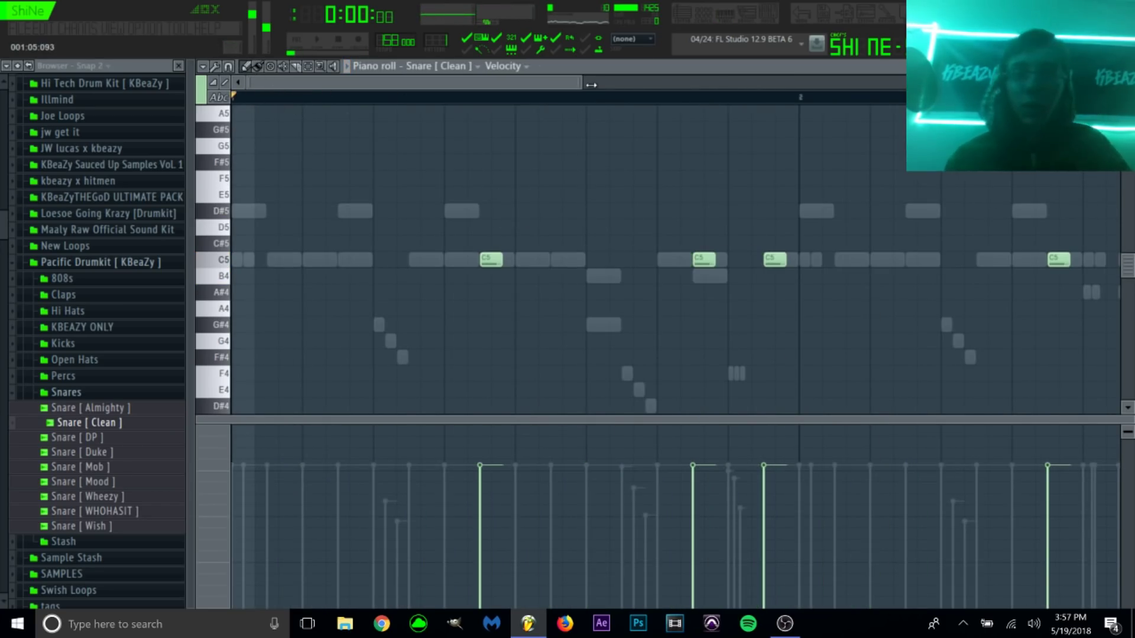
drag(591, 84, 726, 84)
key(space)
key(space)
click(227, 67)
click(254, 272)
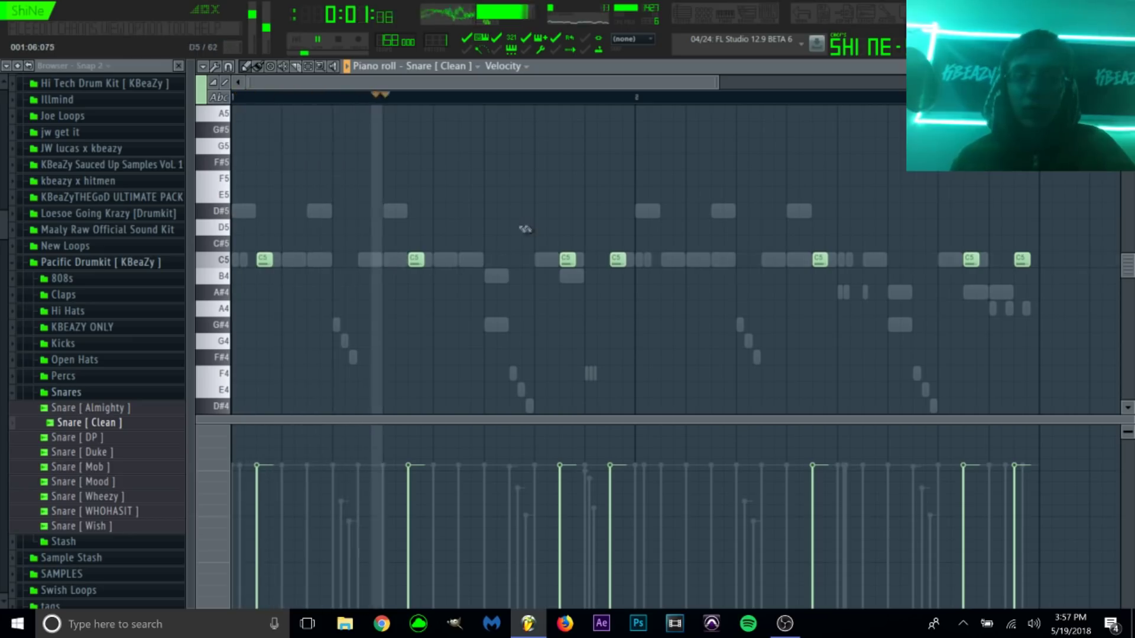
key(space)
Raise the first snare note of bar 1 to D#5 and add a matching D#5 snare half a beat into bar 2.
drag(308, 219, 245, 282)
key(shift+Up)
key(shift+Up)
key(shift+Up)
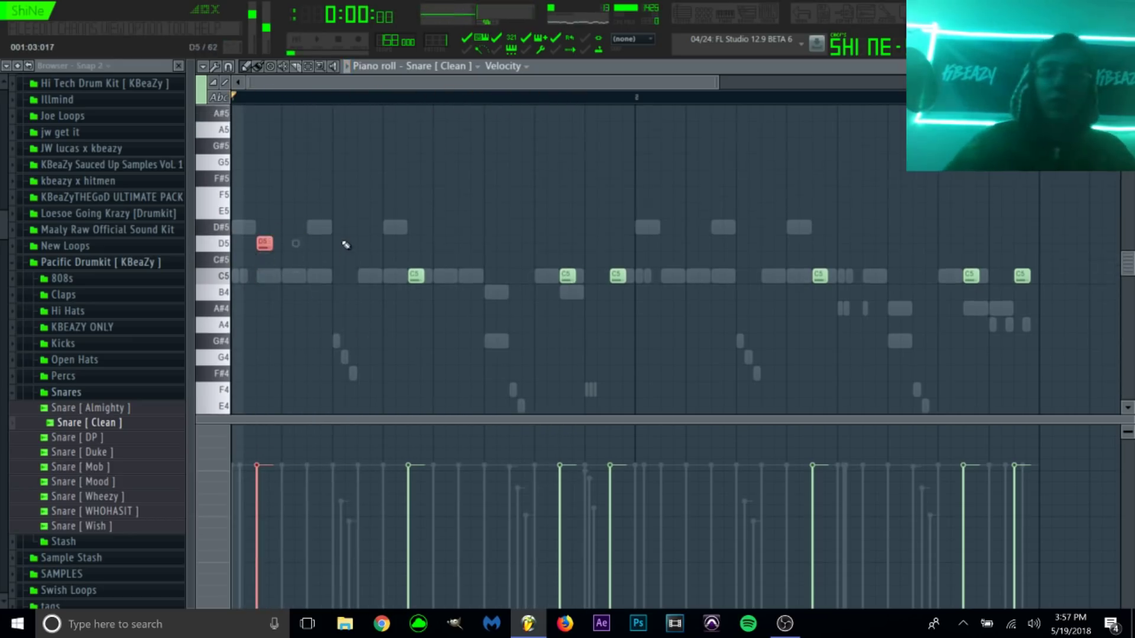
key(space)
ctrl+click(611, 231)
click(665, 284)
drag(668, 284, 668, 235)
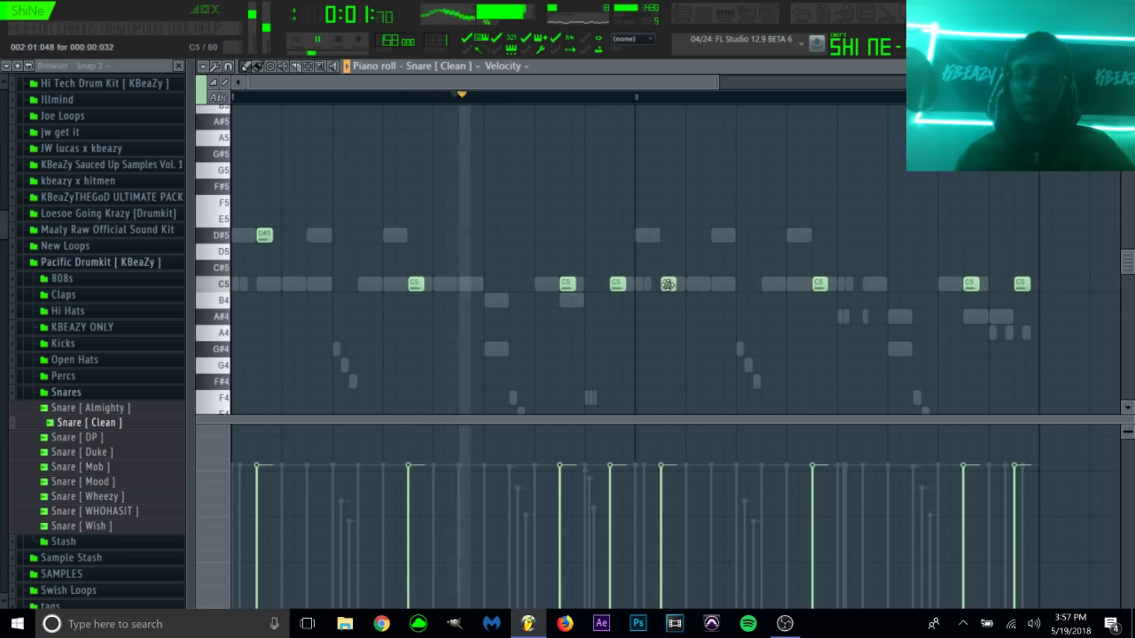
Raise the last snare note at the end of bar 2 to G#5.
drag(750, 92, 789, 278)
key(shift+Up)
key(shift+Up)
key(shift+Up)
key(shift+Up)
key(shift+Up)
key(shift+Up)
key(shift+Up)
key(shift+Up)
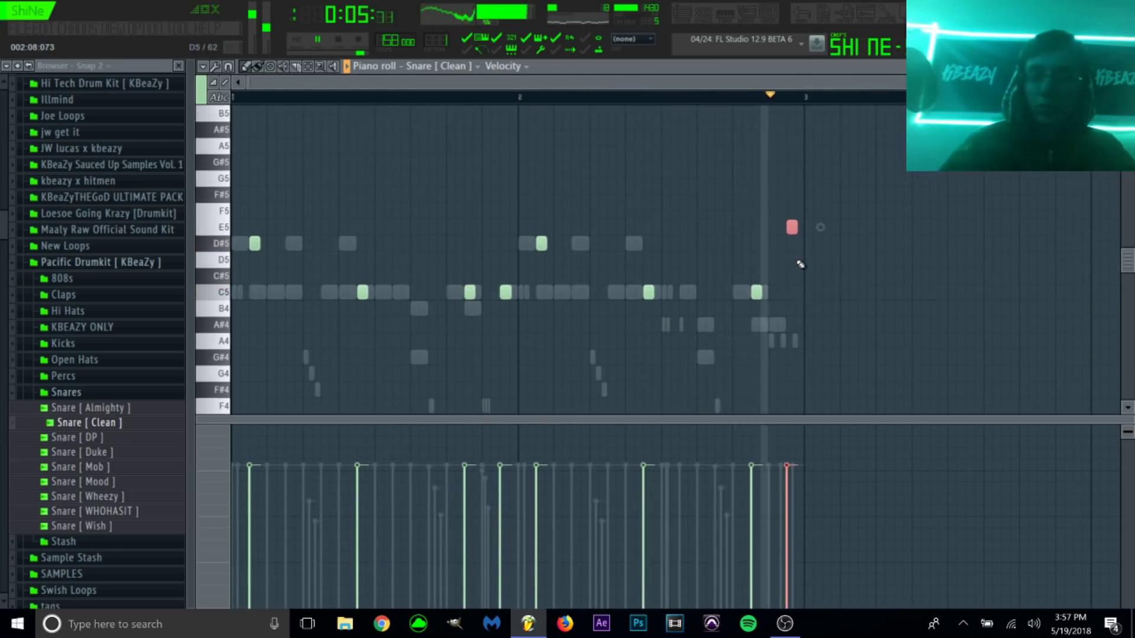
ctrl+click(800, 261)
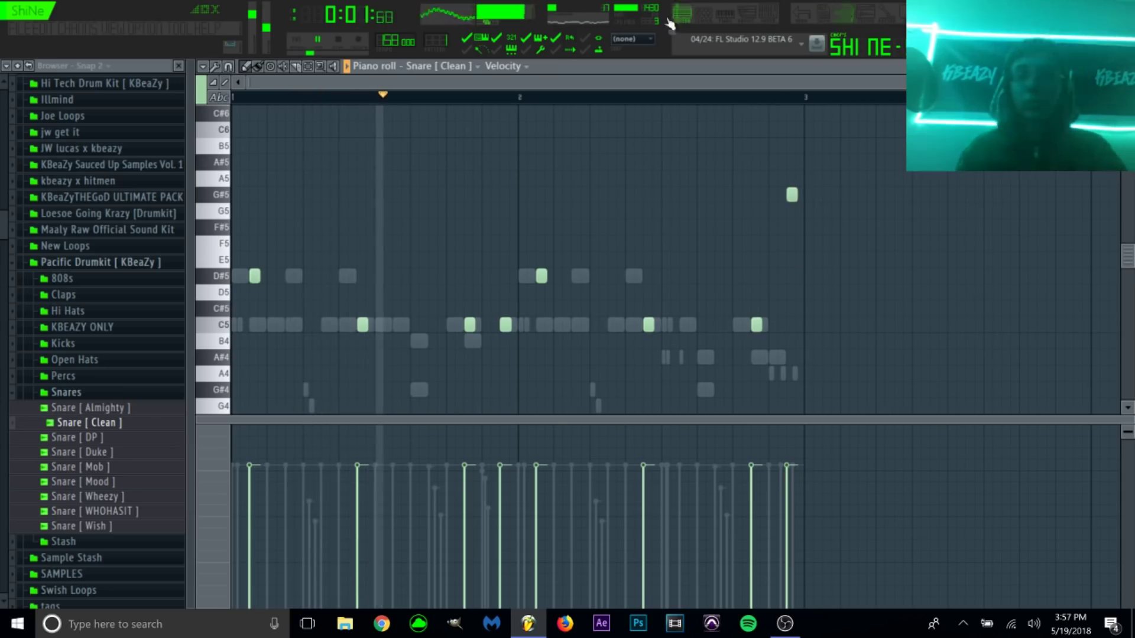
Play back the beat with the finished snare pattern and collapse the Snares folder in the browser.
click(712, 16)
key(space)
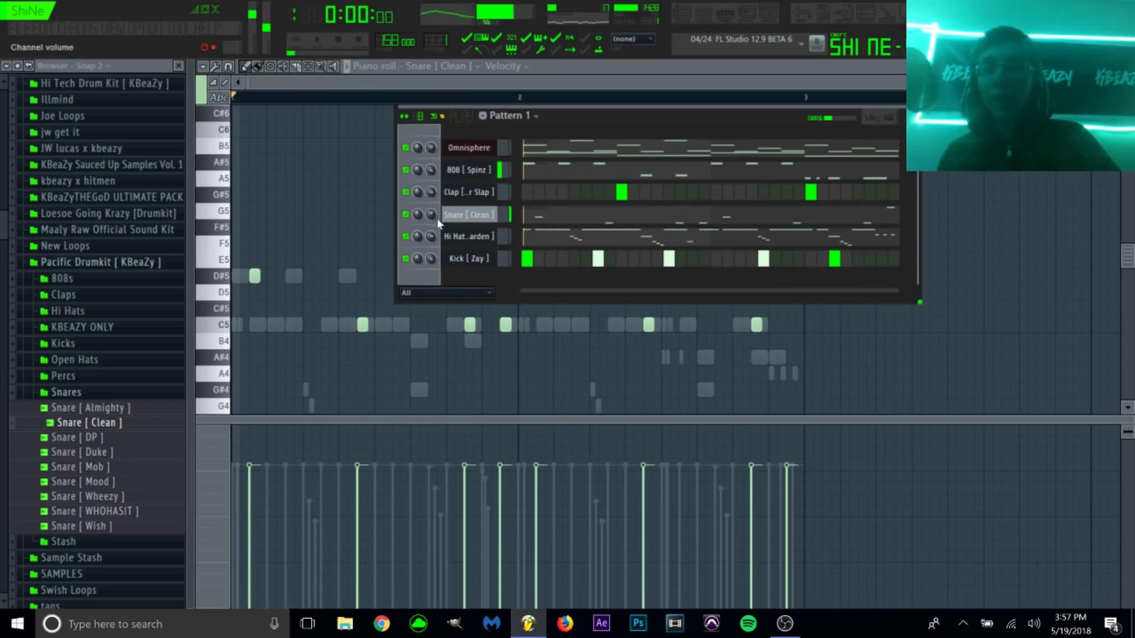
click(544, 83)
key(space)
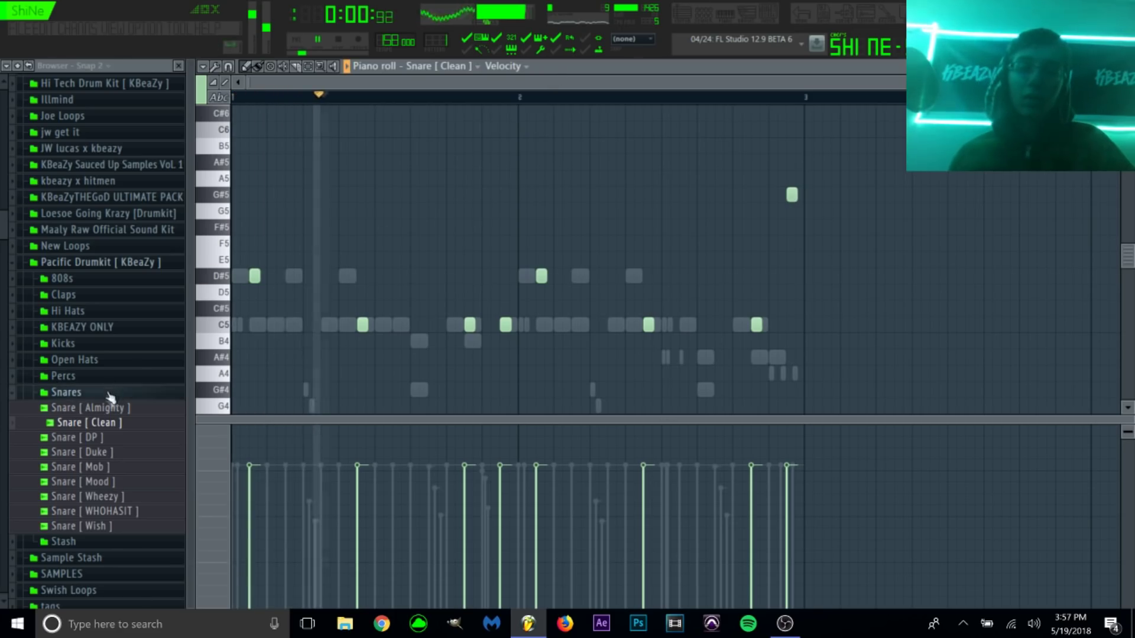
click(66, 391)
Stop playback and open the channel settings of Kick [ Zay ] from the channel rack.
click(715, 17)
key(space)
click(469, 259)
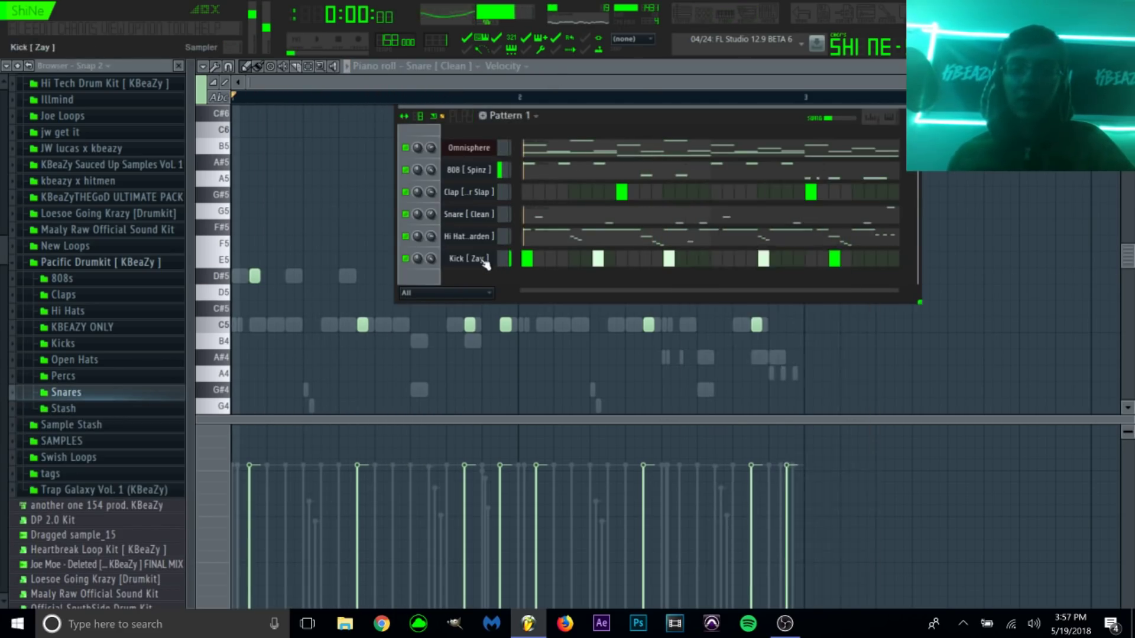
click(470, 258)
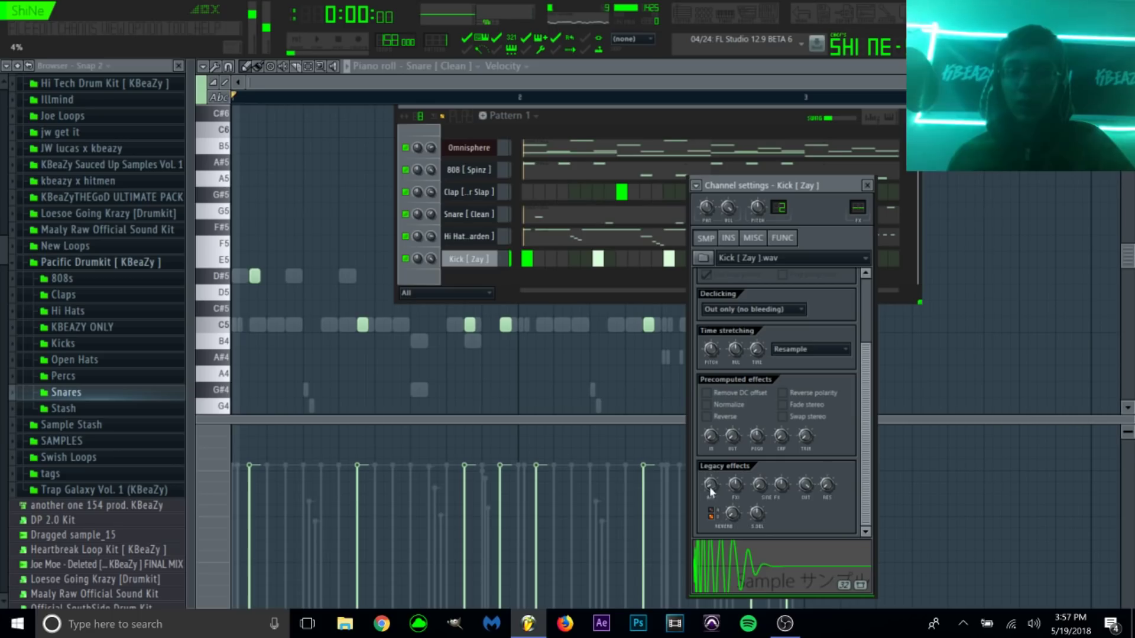
Solo the Omnisphere channel so all the other channels are muted.
key(space)
click(415, 150)
key(space)
right_click(405, 148)
click(428, 156)
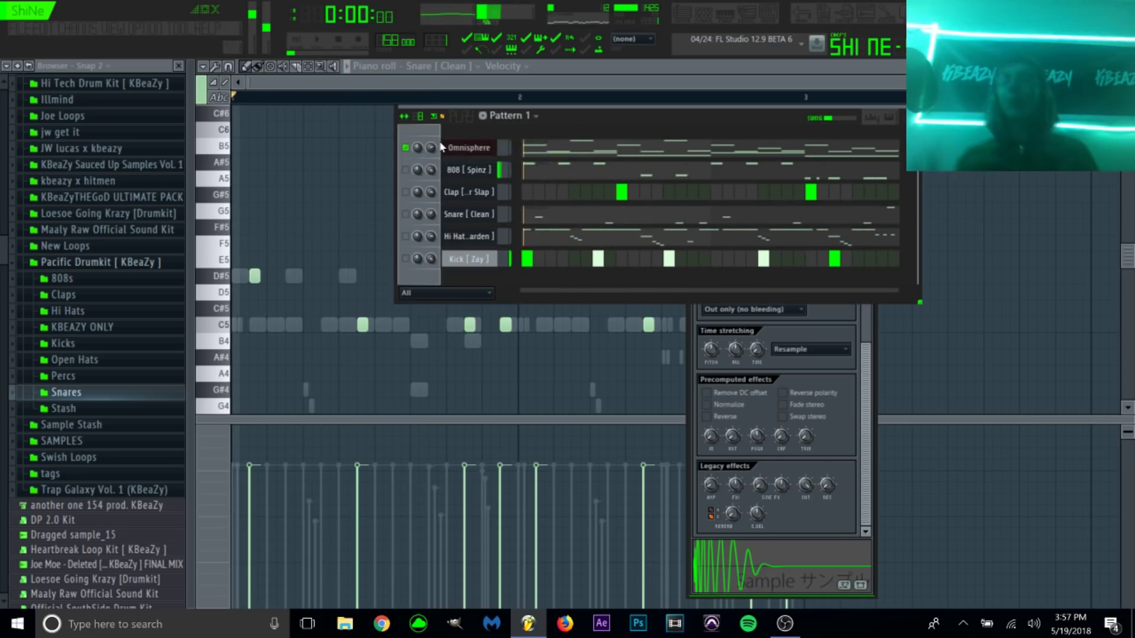
Clone the Omnisphere channel and dismiss the Java update notification.
right_click(465, 145)
click(529, 359)
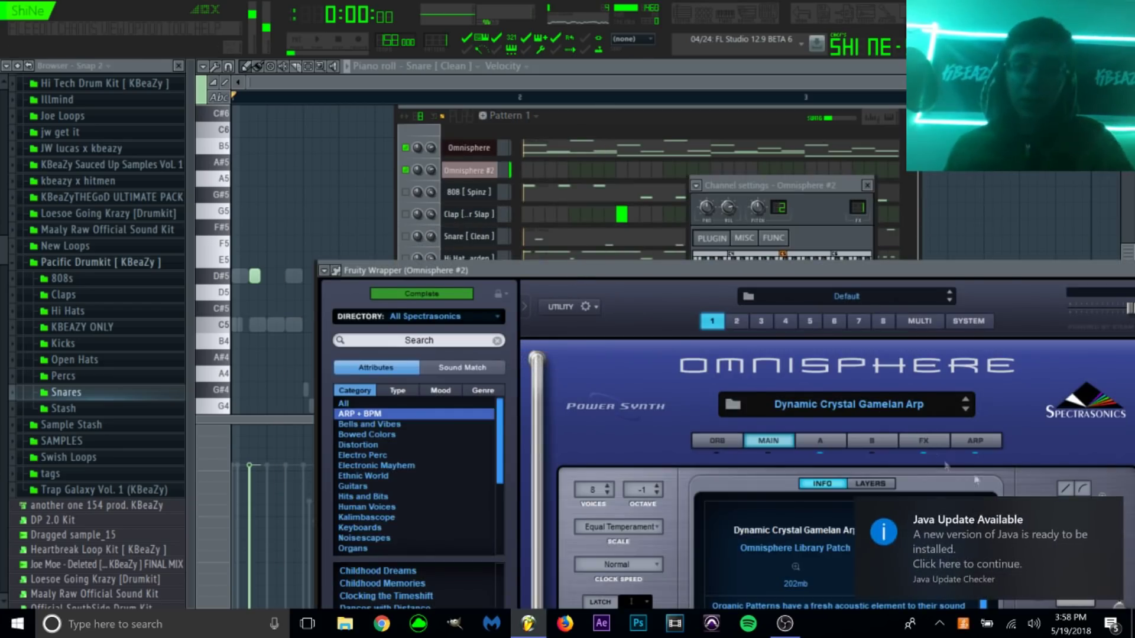
click(1108, 516)
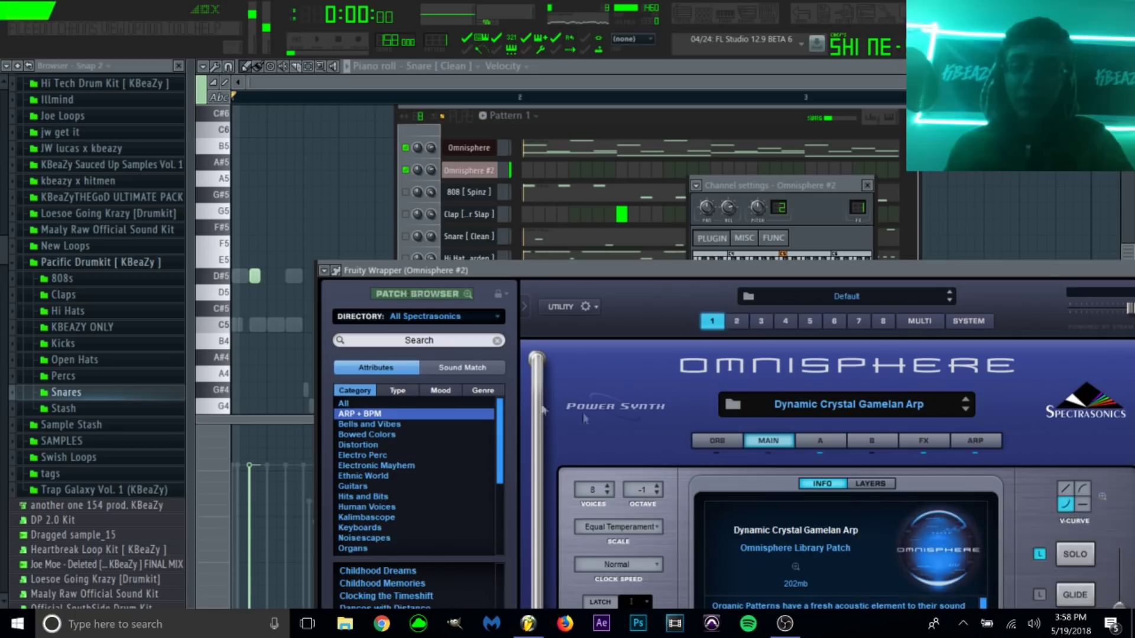
Set the patch directory of Omnisphere #2 to KBeaZy and choose the Pharaoh Vice - Melrose category.
click(440, 318)
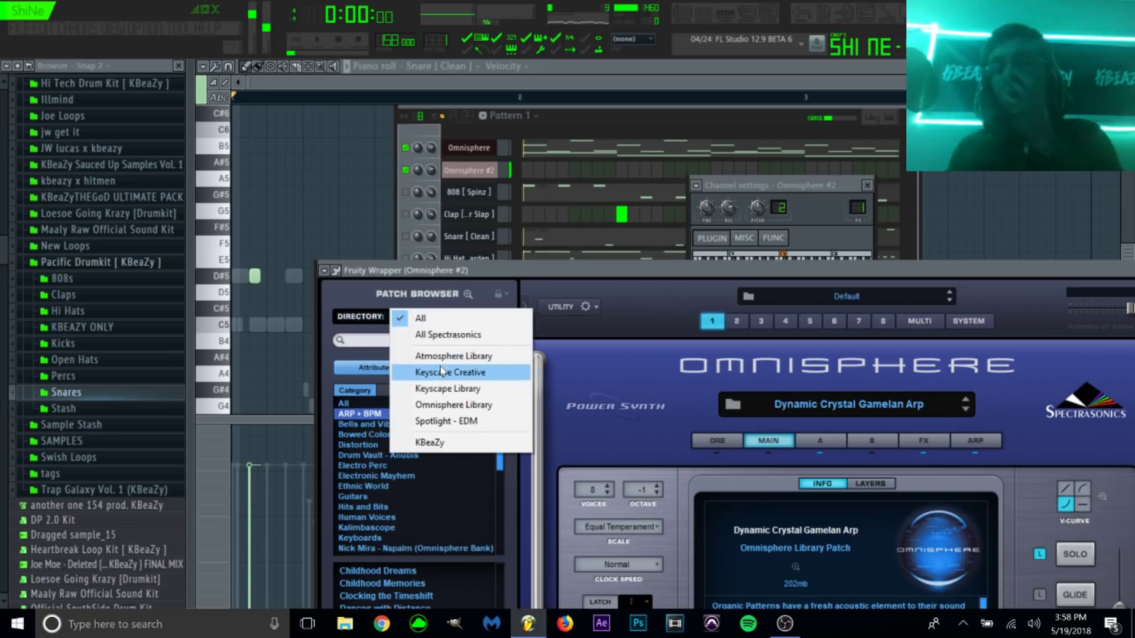
click(462, 318)
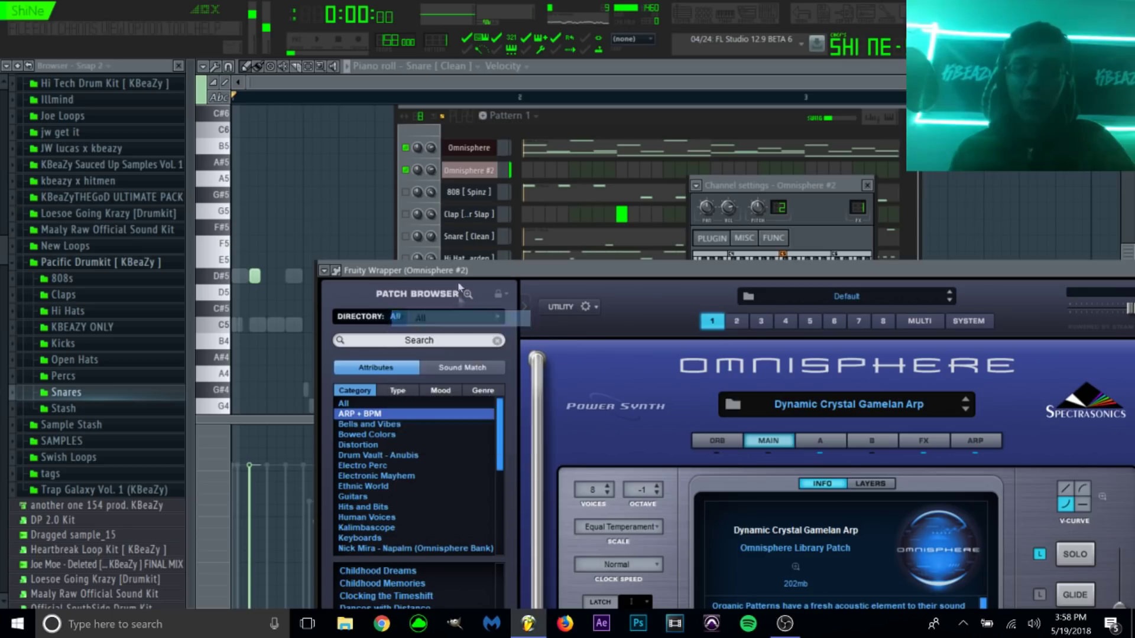
drag(419, 272, 358, 125)
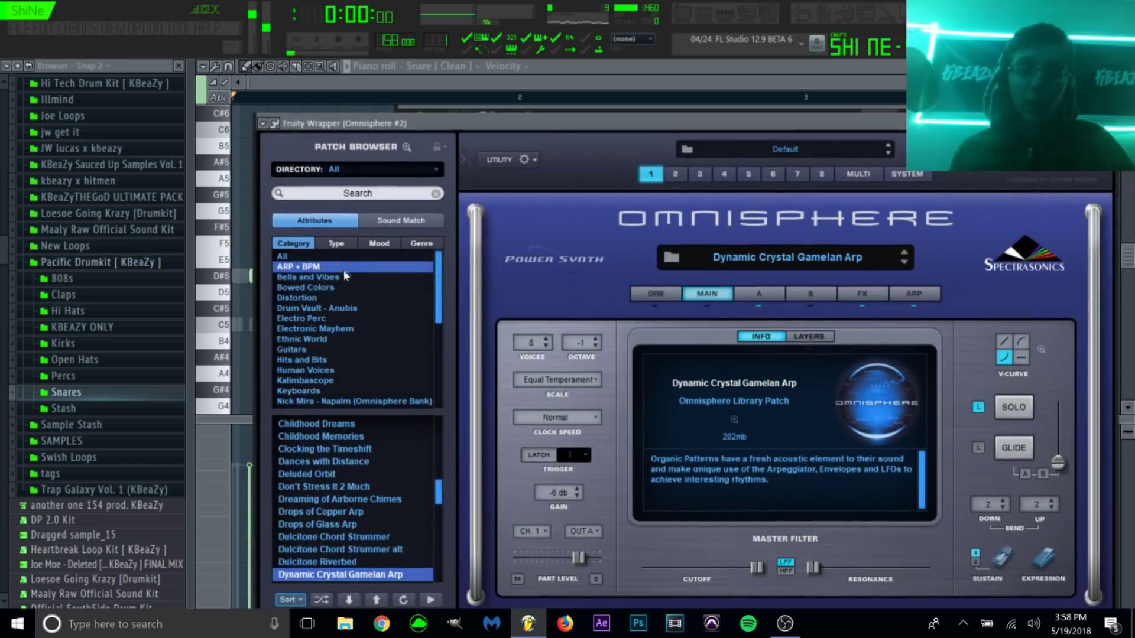
click(370, 184)
click(368, 296)
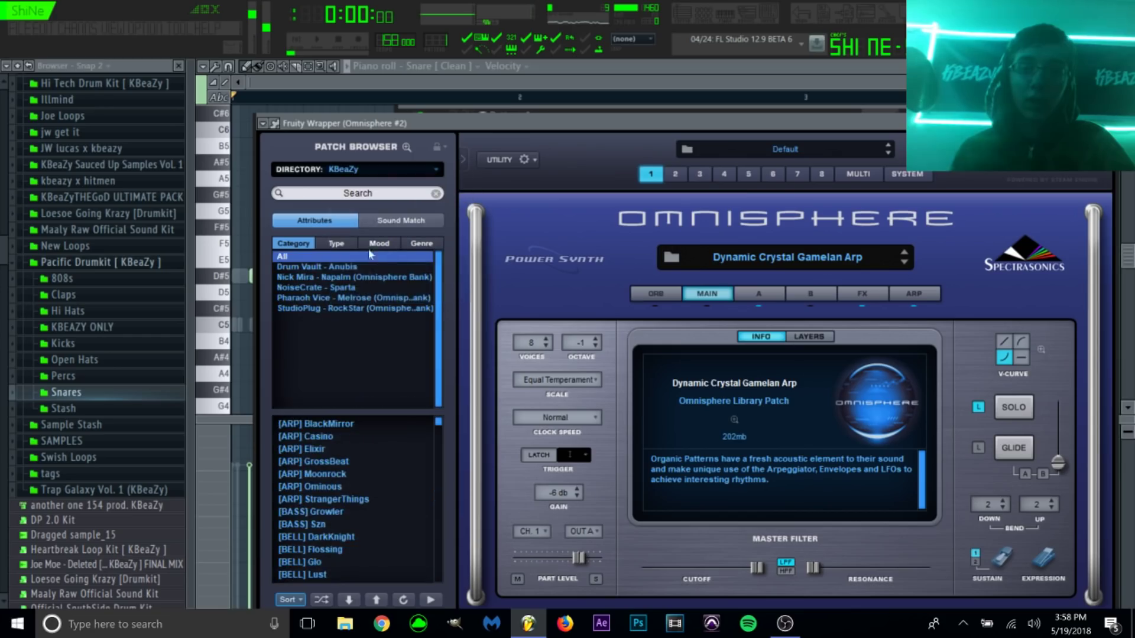
click(346, 299)
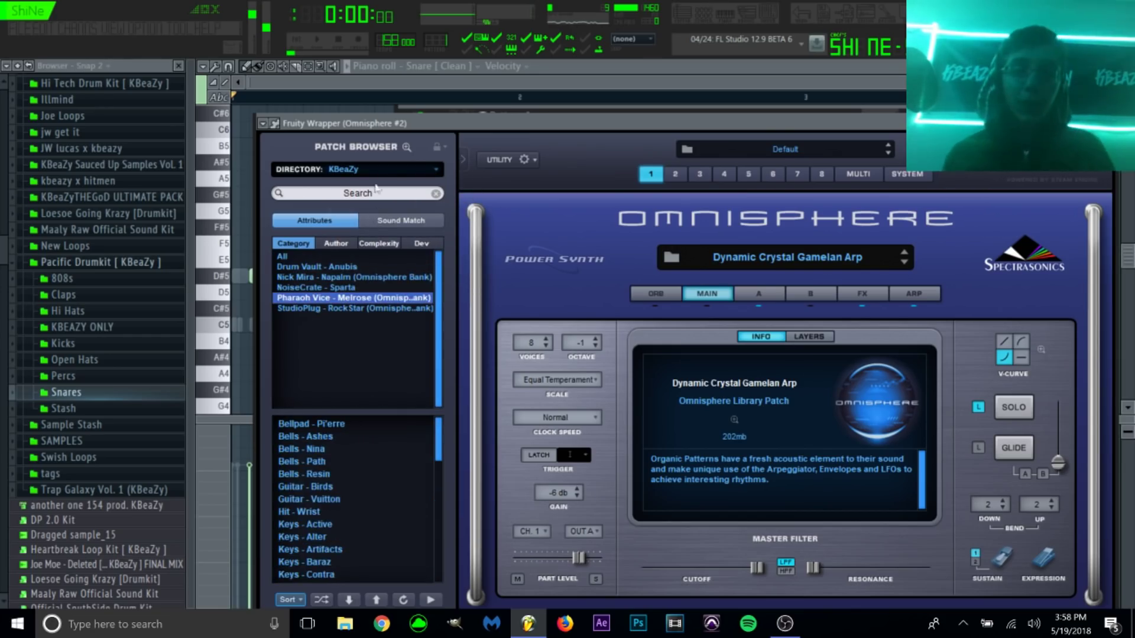
drag(360, 129, 362, 91)
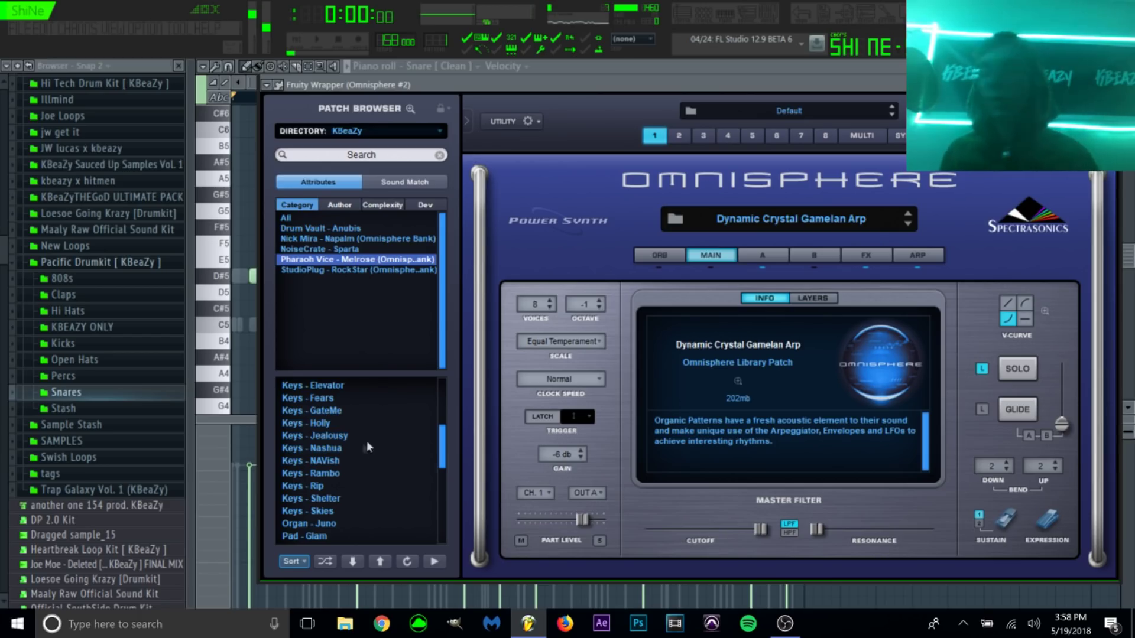
Browse the Melrose patches and load Keys - Rip into Omnisphere #2.
scroll(355, 447, down, 3)
scroll(356, 447, up, 4)
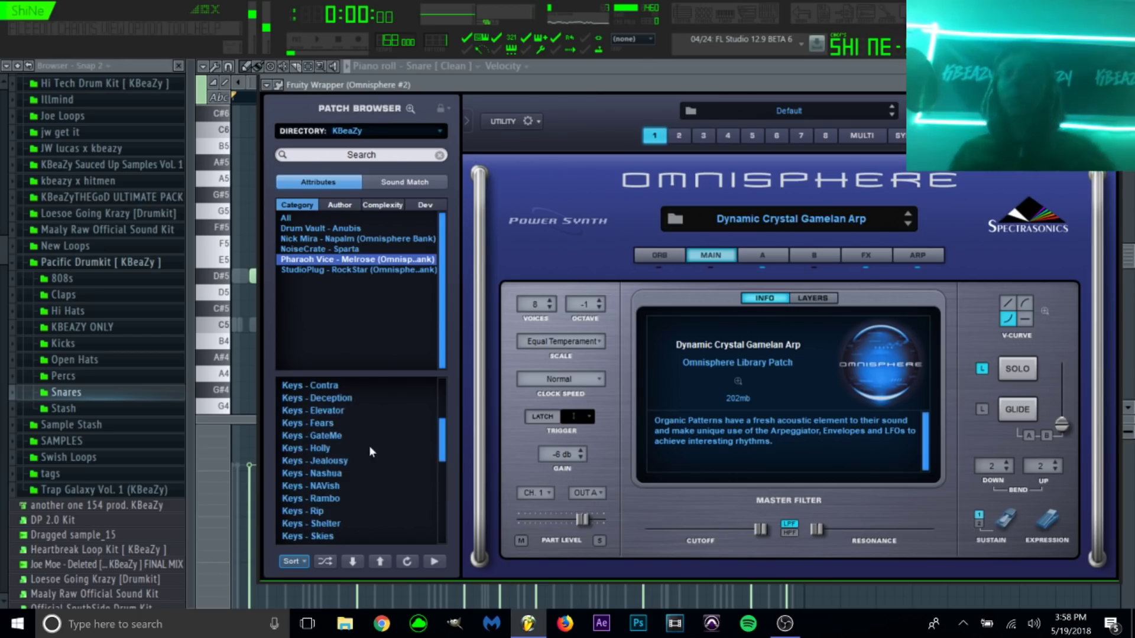
scroll(370, 449, up, 2)
scroll(361, 443, down, 8)
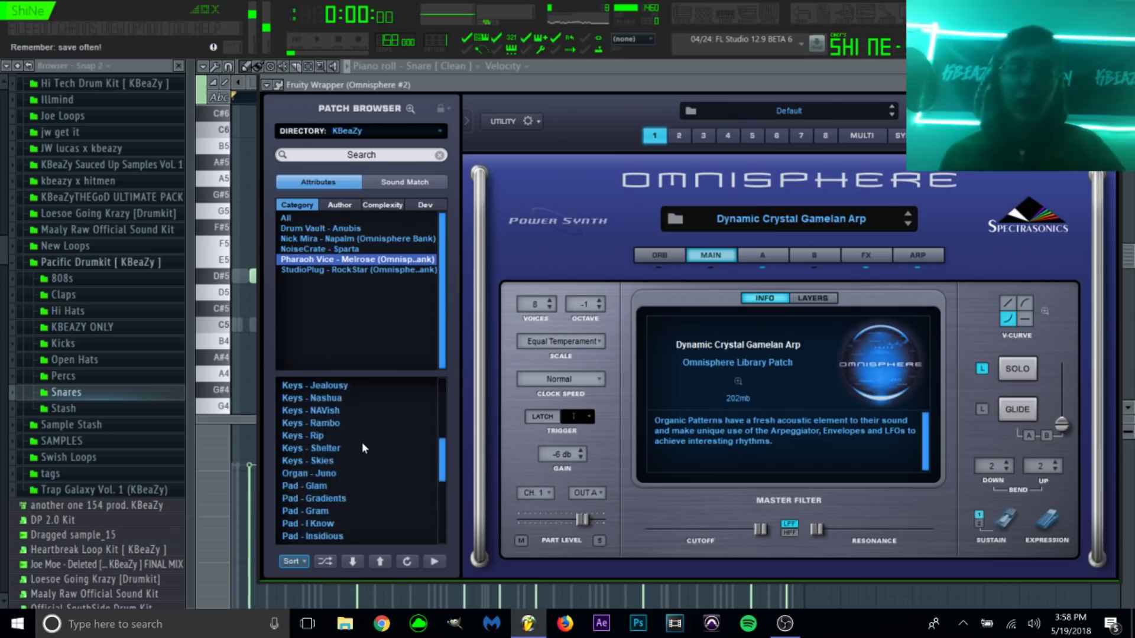
scroll(360, 442, up, 3)
scroll(362, 444, up, 3)
scroll(361, 445, down, 4)
scroll(349, 446, up, 3)
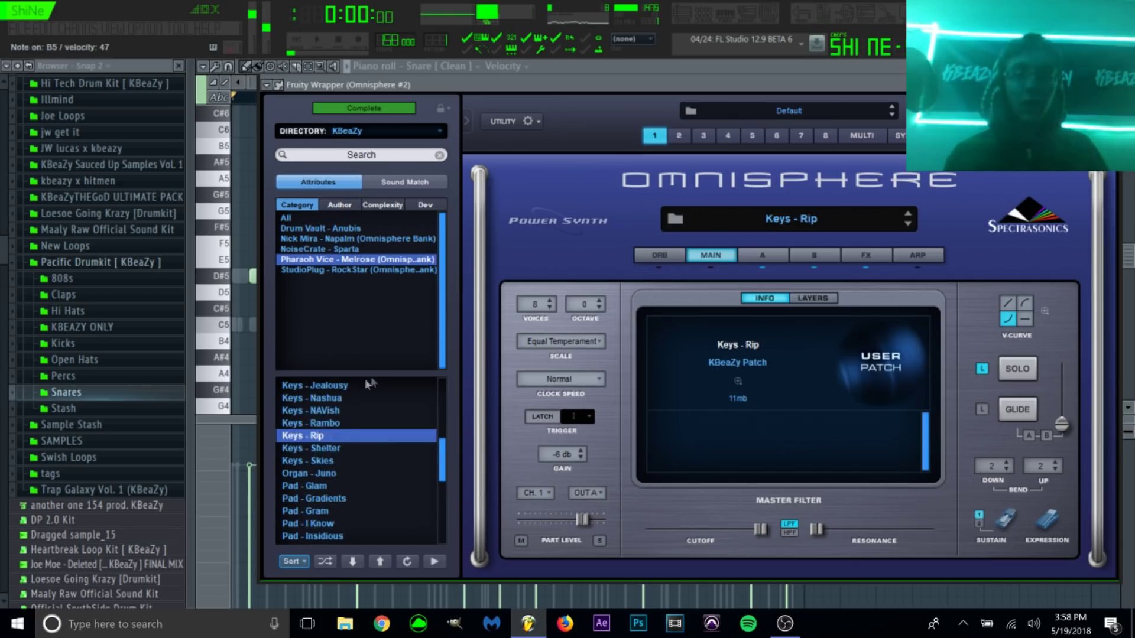
Place a short D#5 note at the start of bar 1 for Omnisphere #2 and raise it an octave to D#6.
click(724, 16)
click(392, 69)
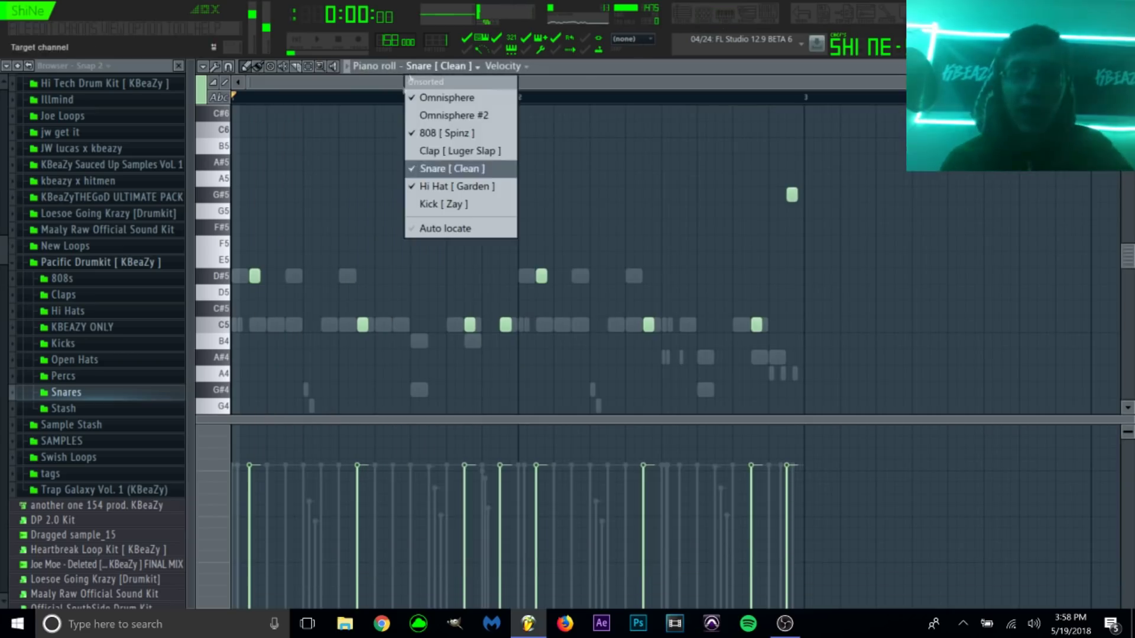
click(436, 116)
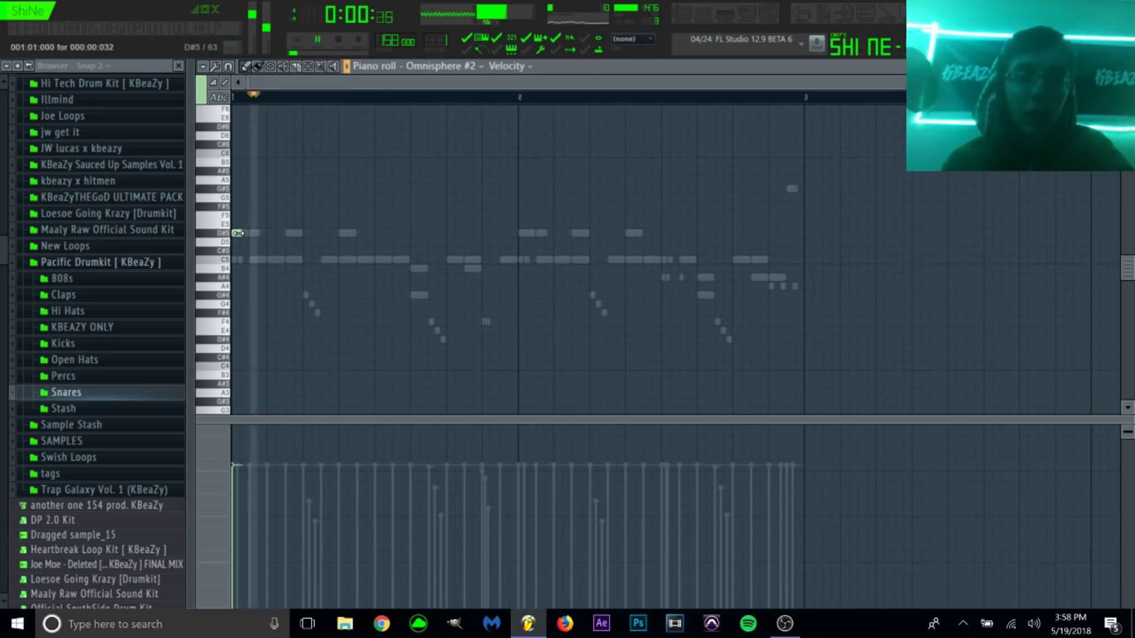
key(ctrl+Up)
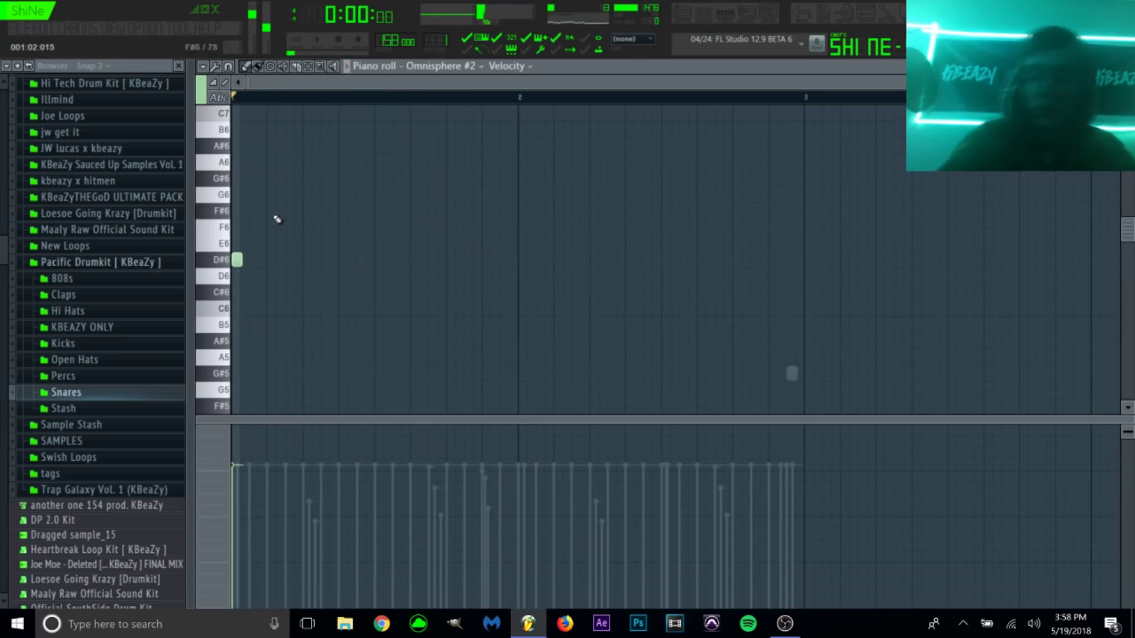
Move the Omnisphere #2 mixer track one slot over, directly beside the Omnisphere track, and close the mixer.
click(770, 16)
click(390, 183)
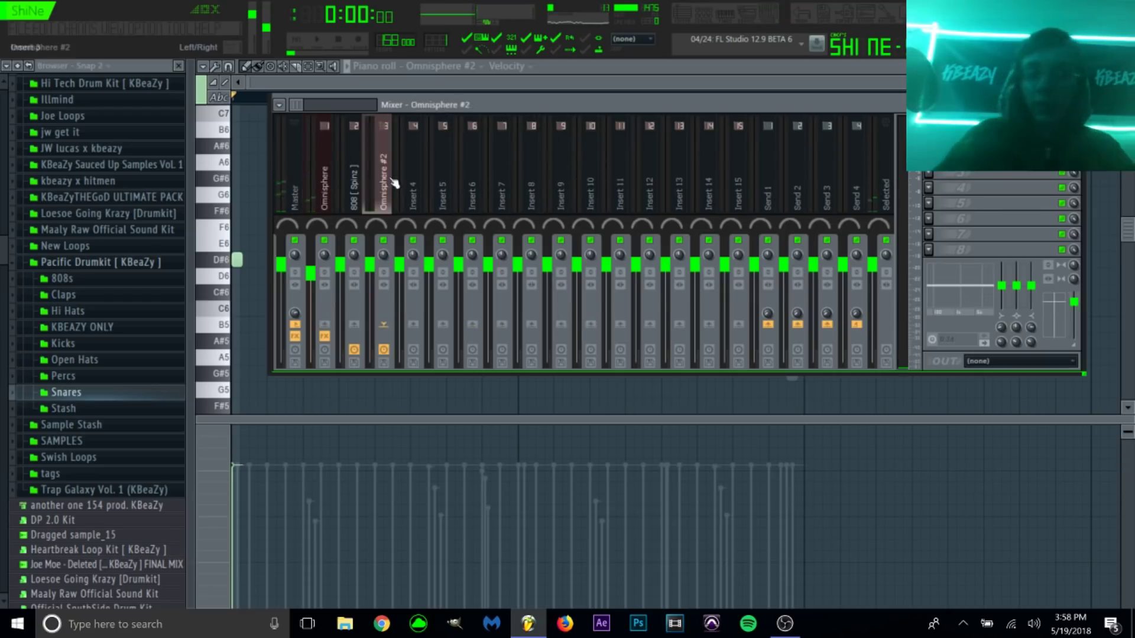
key(alt+Left)
key(F9)
Lengthen the Omnisphere #2 note to one beat and transpose it up two octaves to D#8.
key(space)
drag(266, 266, 270, 266)
key(space)
key(ctrl+Up)
key(ctrl+Up)
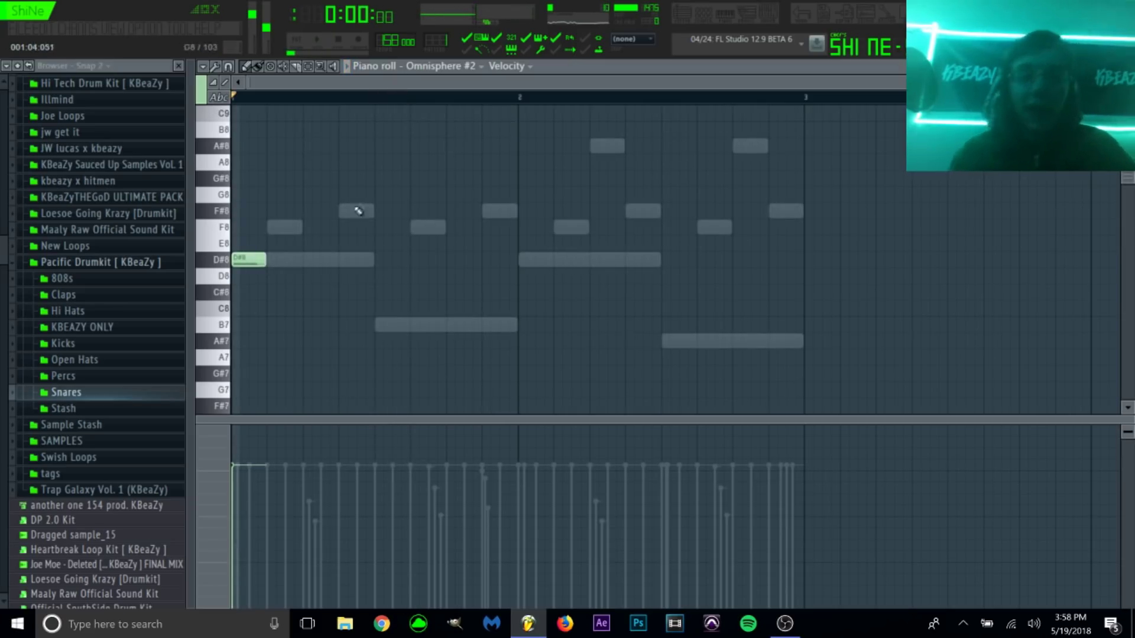
Transpose the original Omnisphere melody down by octaves so its first long note sits on D#5.
click(340, 214)
click(421, 64)
click(448, 98)
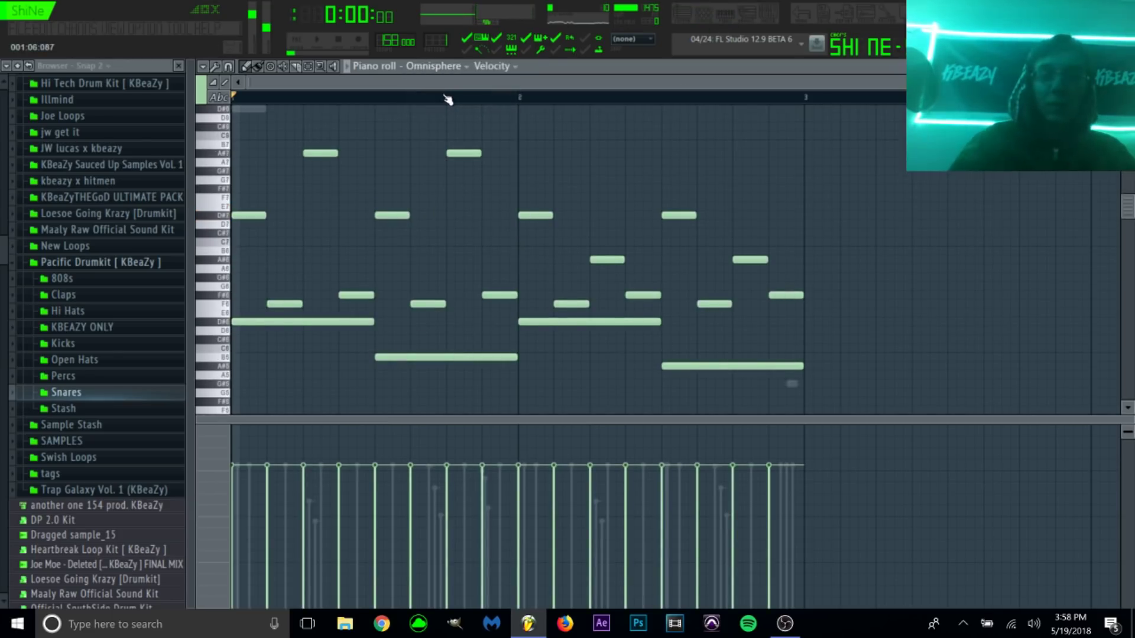
key(ctrl+Down)
Return to Omnisphere #2 and transpose its opening note down three octaves to D#5.
click(435, 66)
click(442, 112)
key(ctrl+Down)
key(ctrl+Down)
key(ctrl+Down)
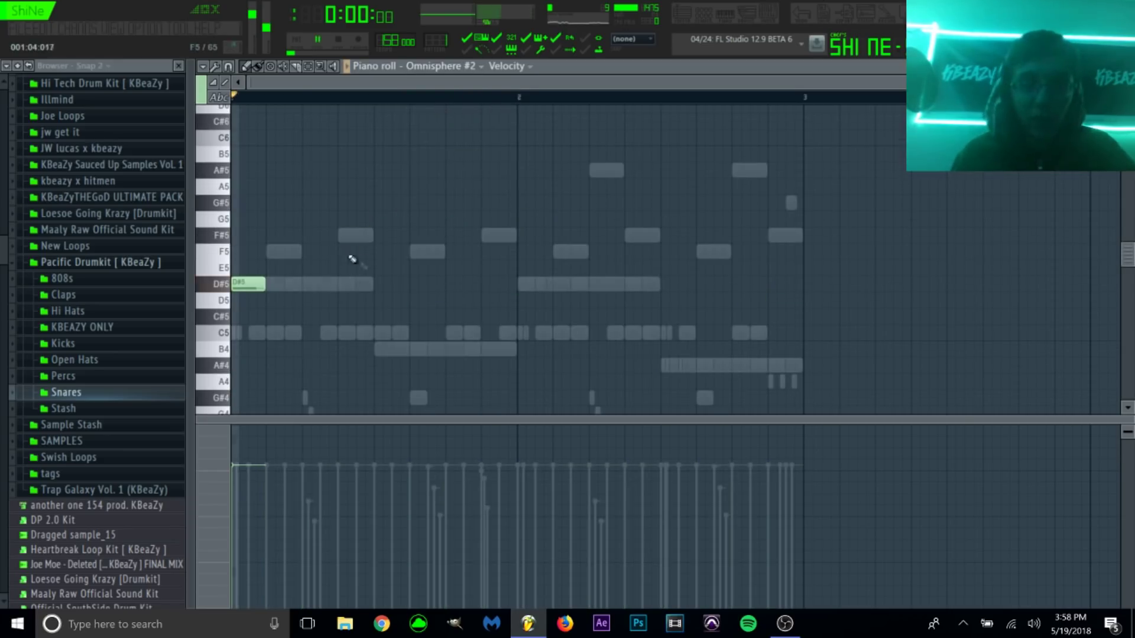
Add F#5, B4, F#5, D#5, F#5, A#4 and F#5 across both bars of Omnisphere #2, and transpose its notes up one octave.
click(347, 235)
click(387, 349)
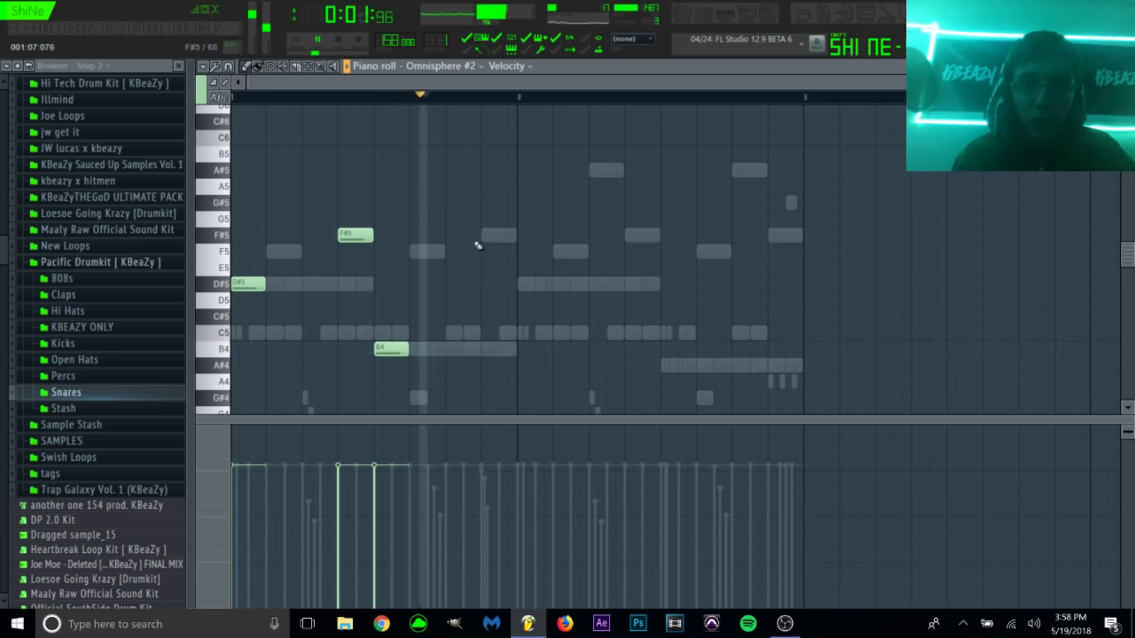
click(489, 236)
click(529, 284)
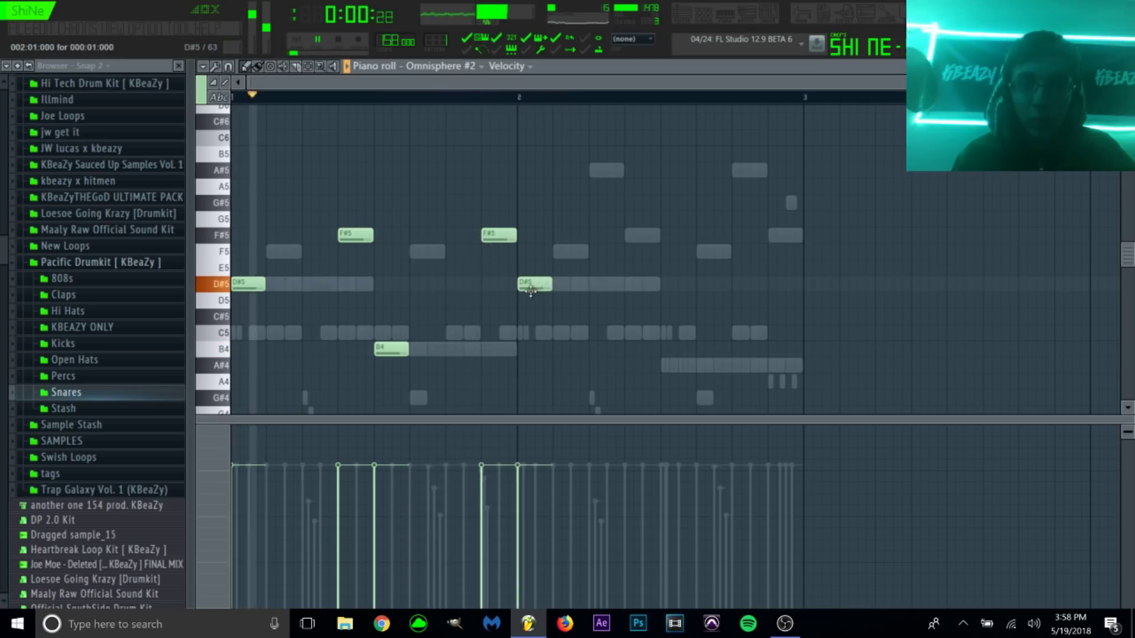
click(633, 236)
click(668, 365)
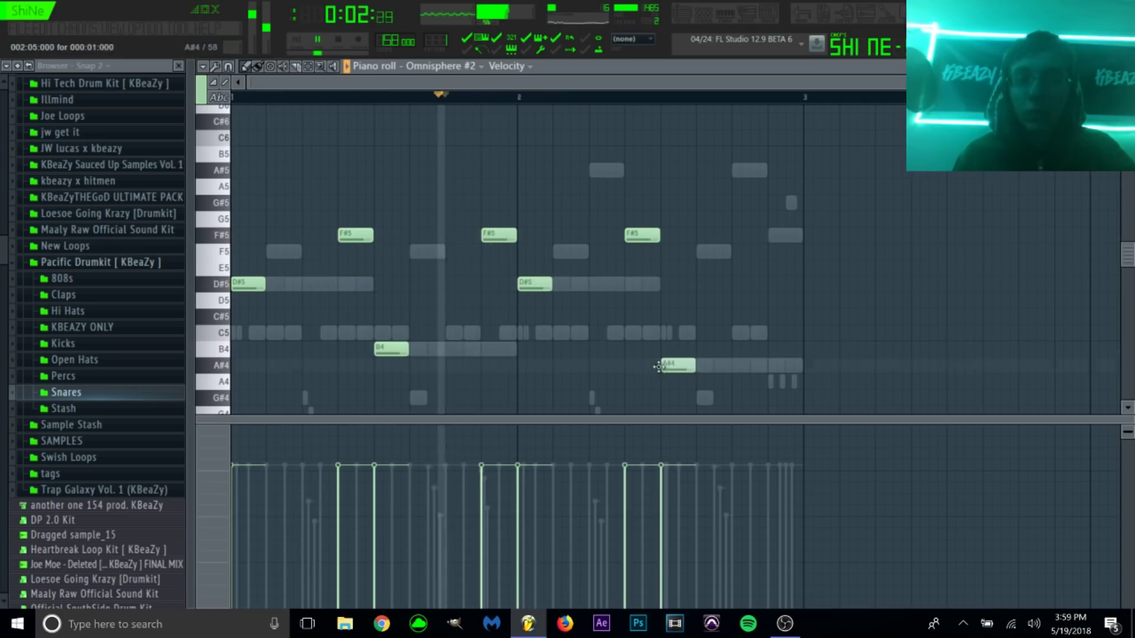
click(775, 236)
key(ctrl+Up)
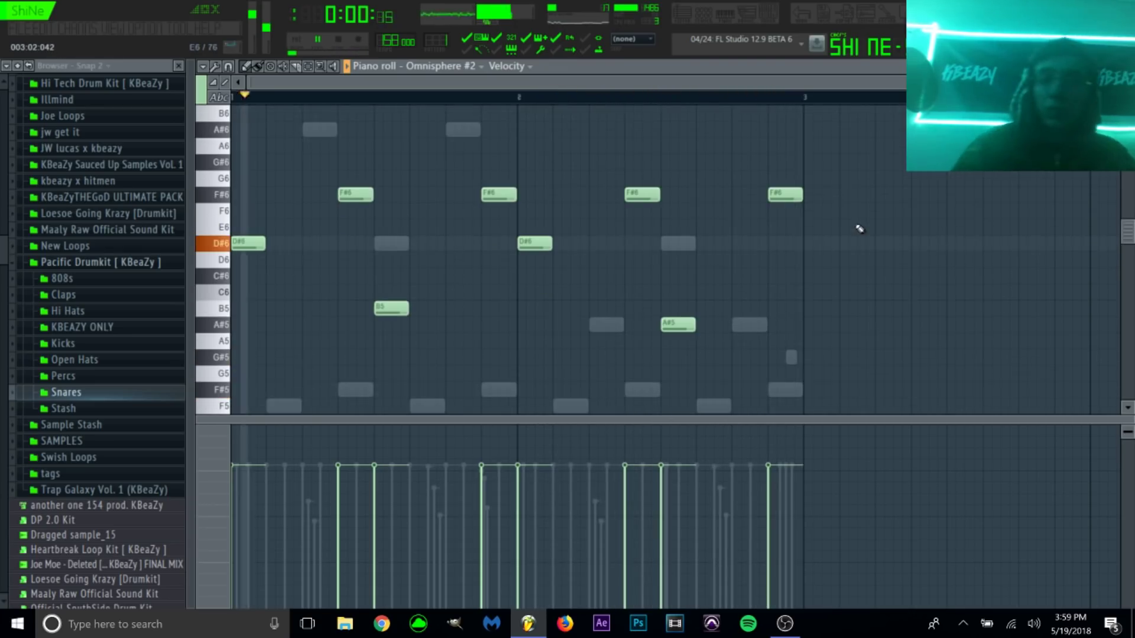
Transpose the original Omnisphere melody down one octave so its first long note sits on D#7, and restart playback.
click(426, 66)
click(458, 99)
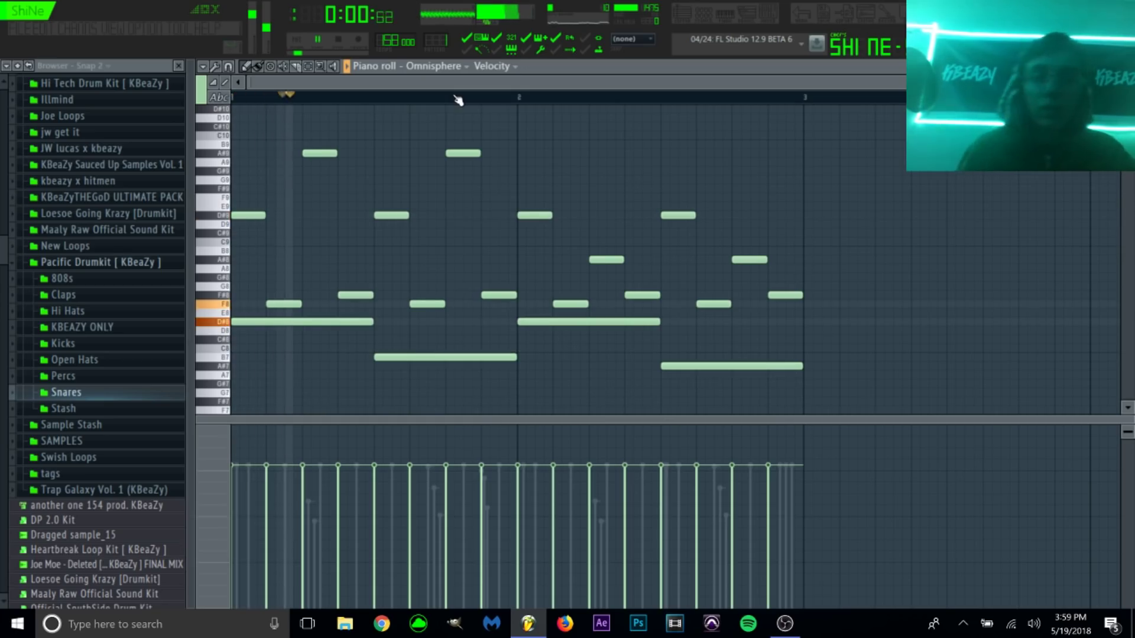
key(space)
key(ctrl+Down)
key(space)
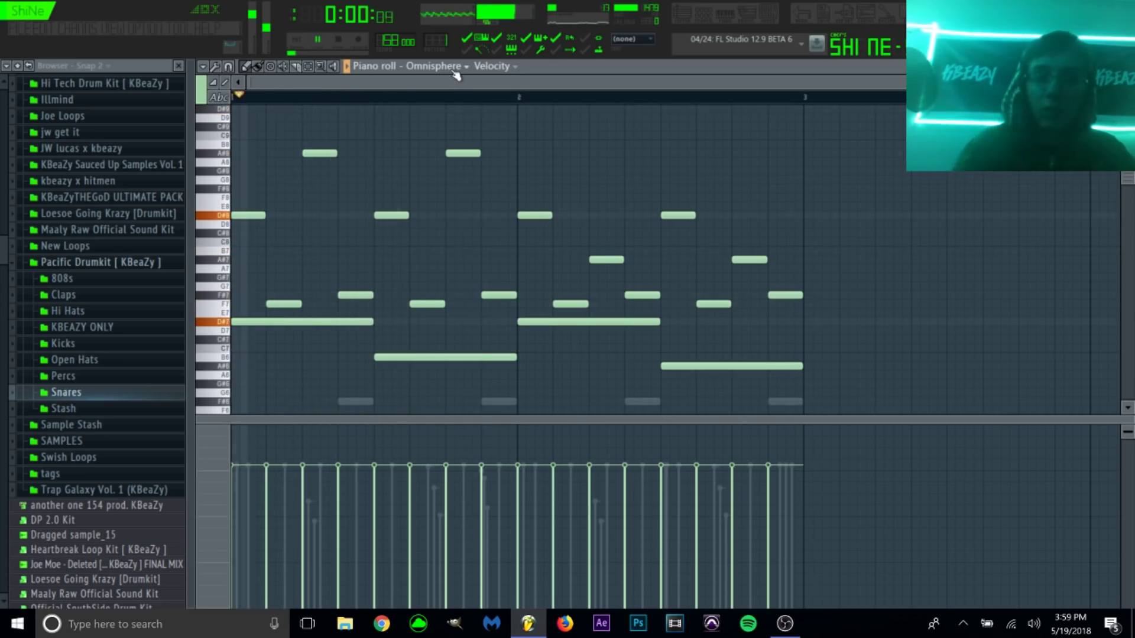
Set the Omnisphere #2 channel volume to 74%, return to its notes in the piano roll and stop playback.
click(704, 14)
drag(406, 192, 408, 277)
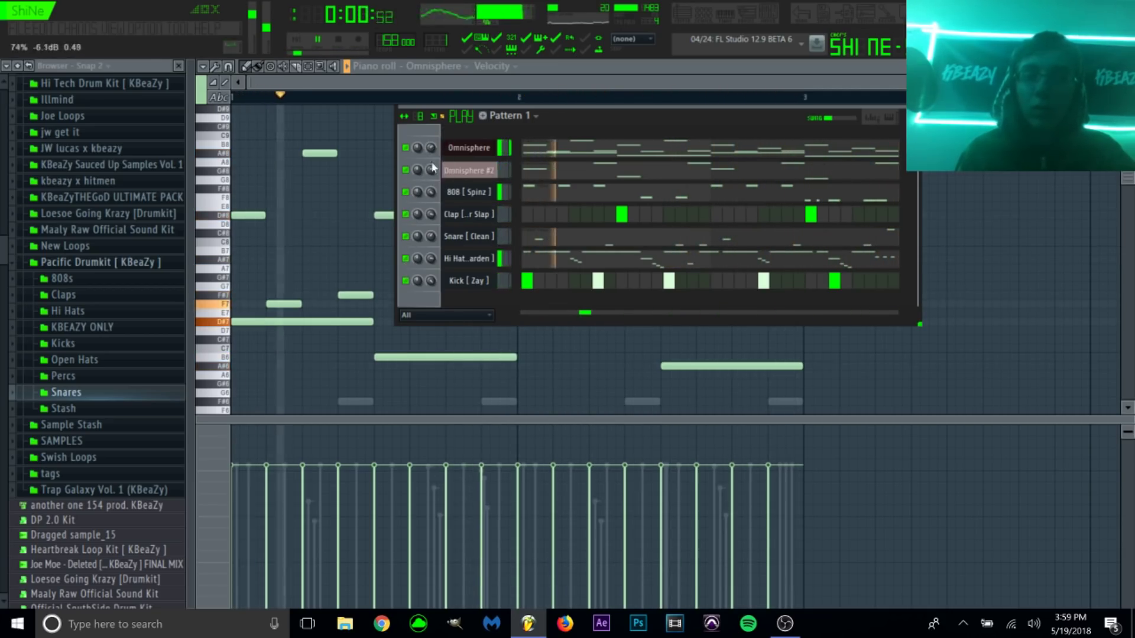
click(449, 65)
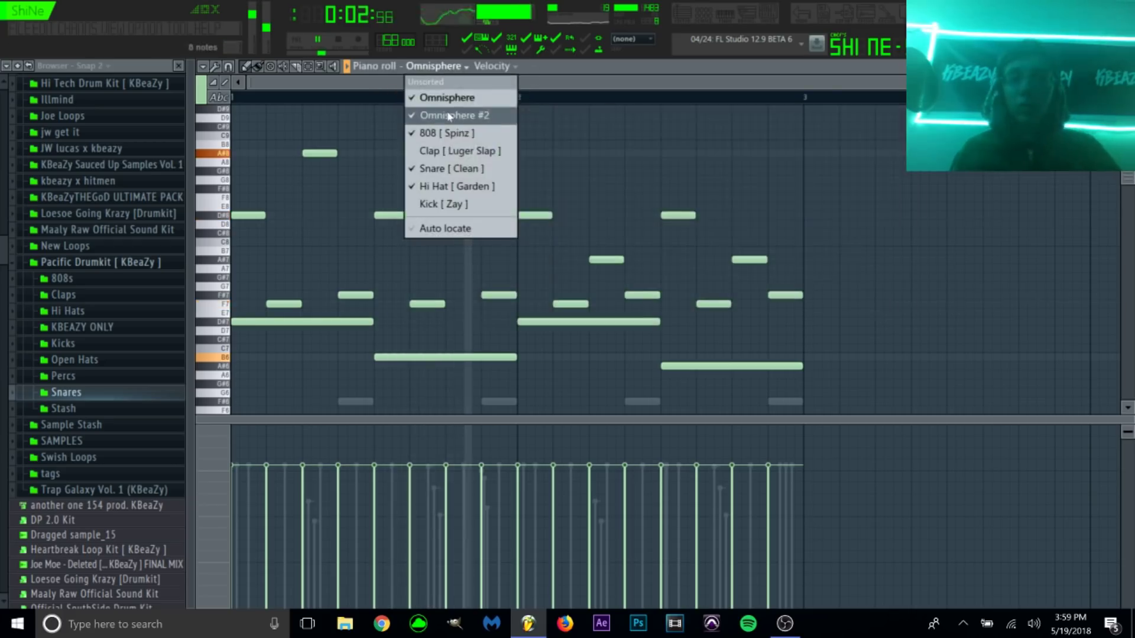
click(446, 114)
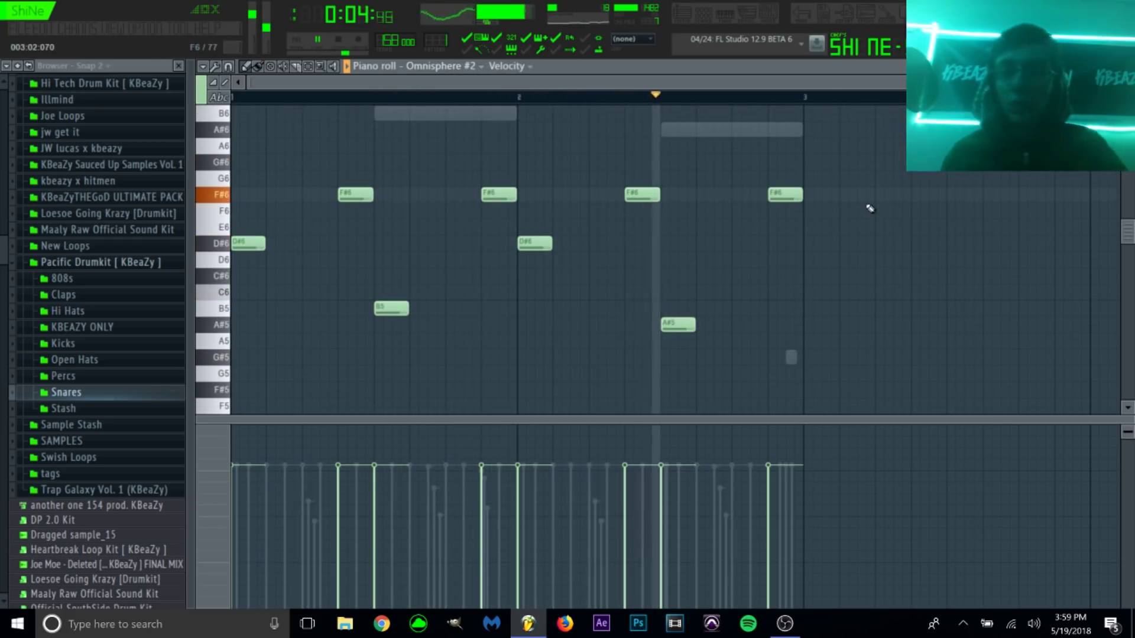
key(space)
Compare the notes of the Omnisphere, Omnisphere #2 and 808 [ Spinz ] parts in the piano roll.
scroll(868, 208, up, 3)
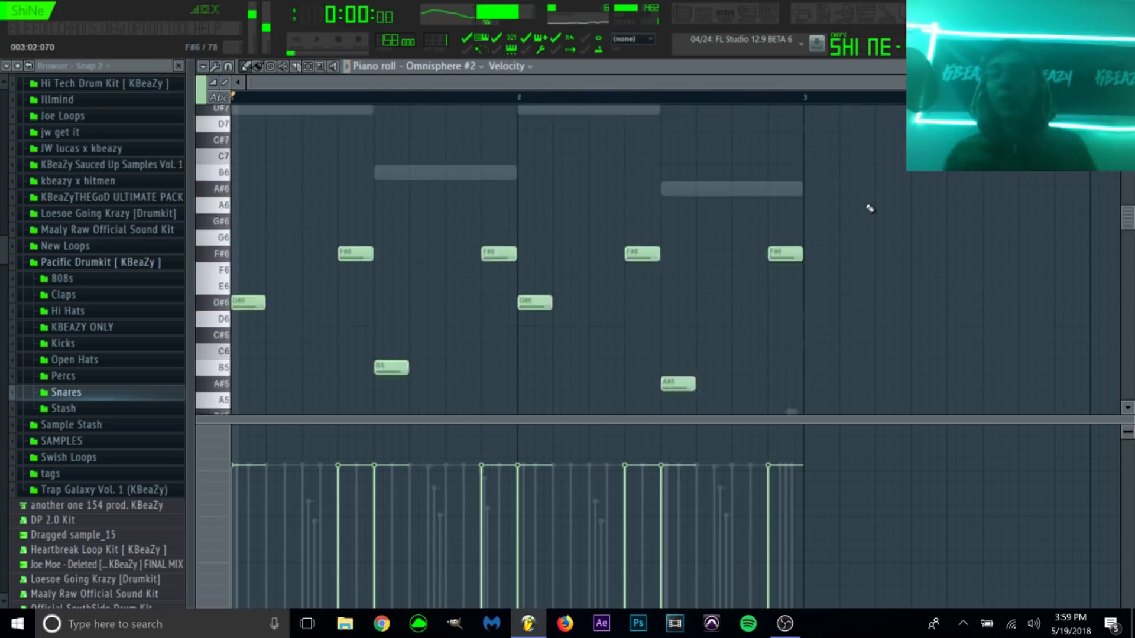
click(430, 66)
click(449, 89)
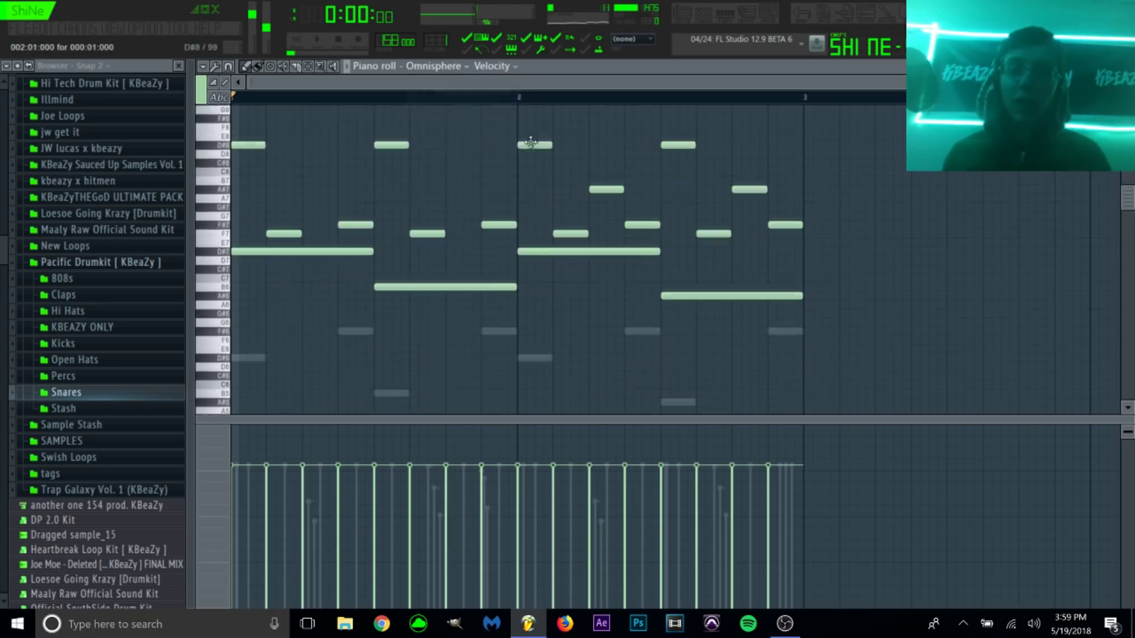
click(445, 69)
click(452, 114)
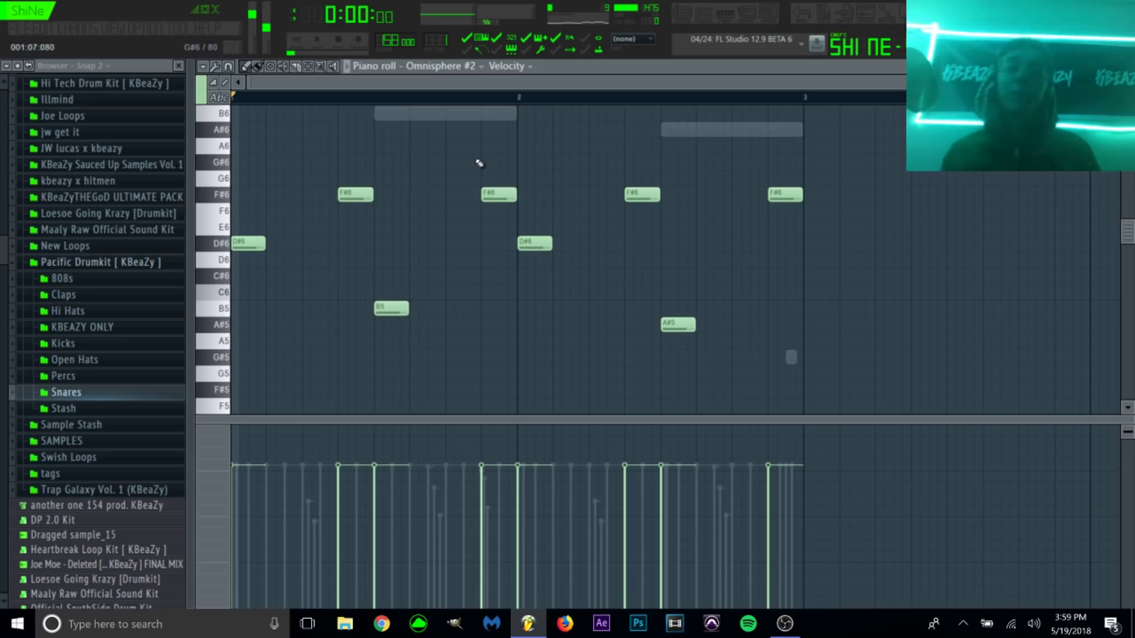
click(461, 67)
click(476, 109)
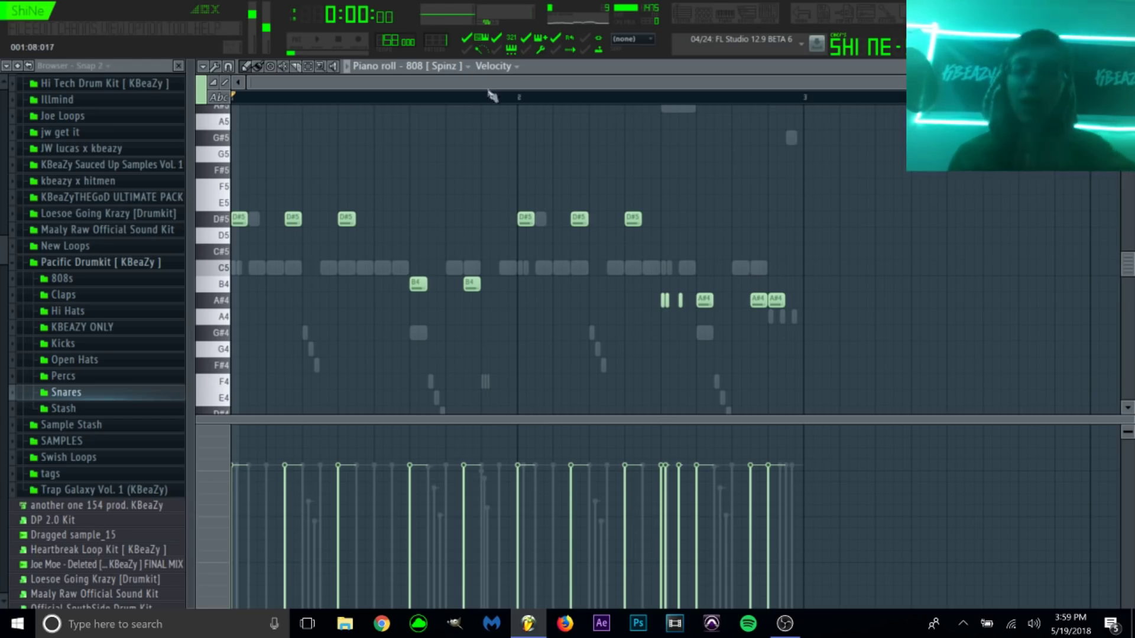
click(461, 65)
click(473, 133)
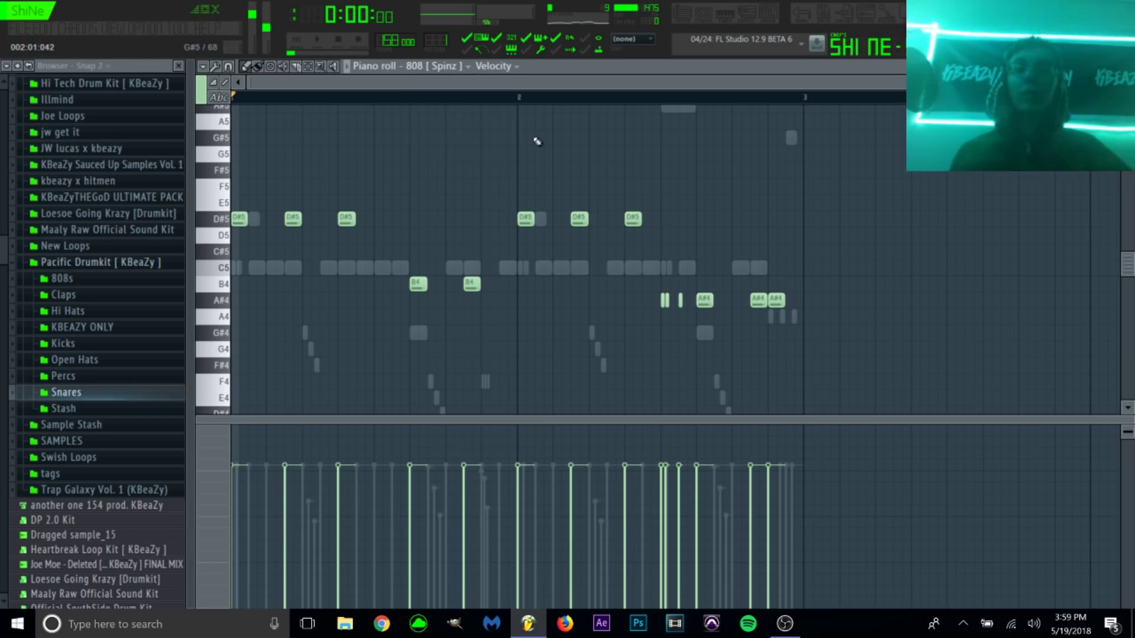